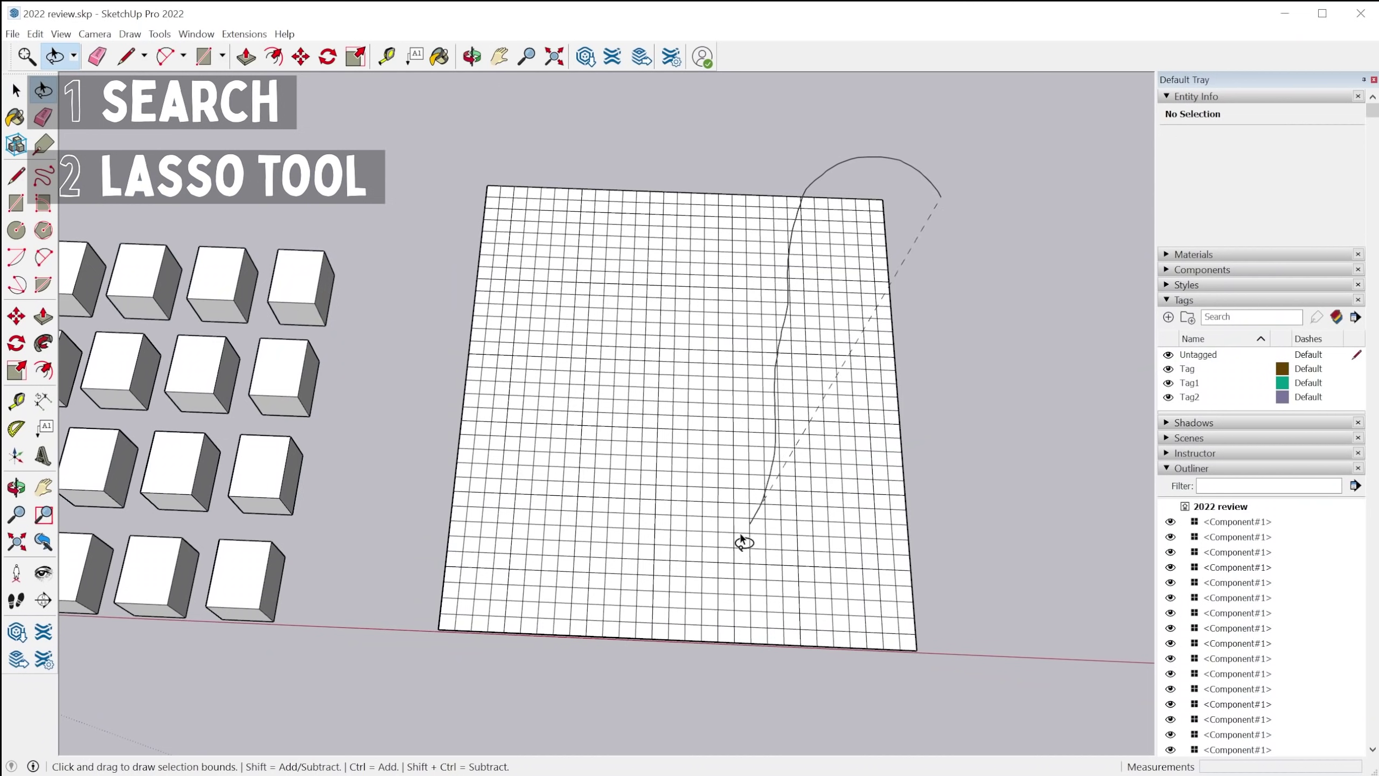
Step: Close the lasso selection loop around the right portion of the grid plane
left_click_drag(744, 542, 562, 701)
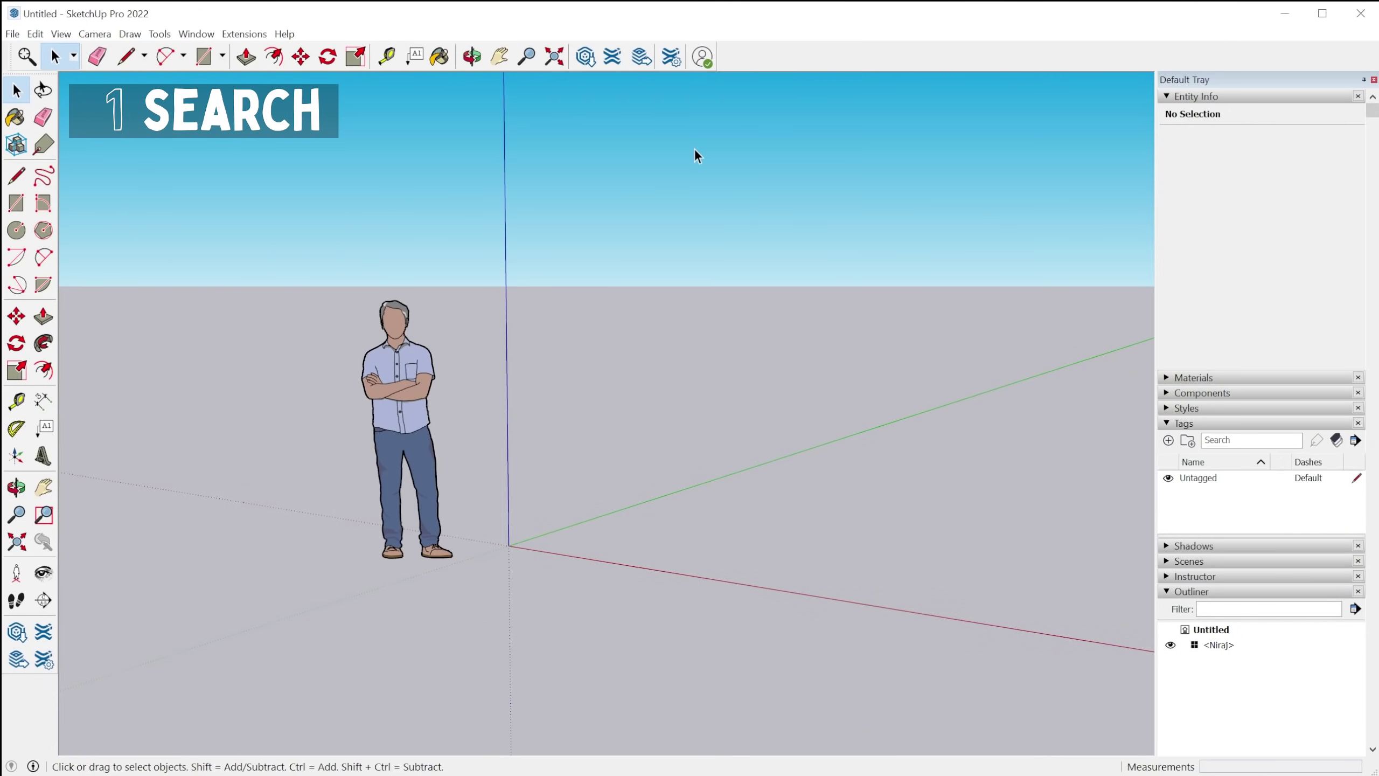
Step: Bring up Search for tools and commands with Shift+S, leaving the toolbar list unchanged
left_click(30, 56)
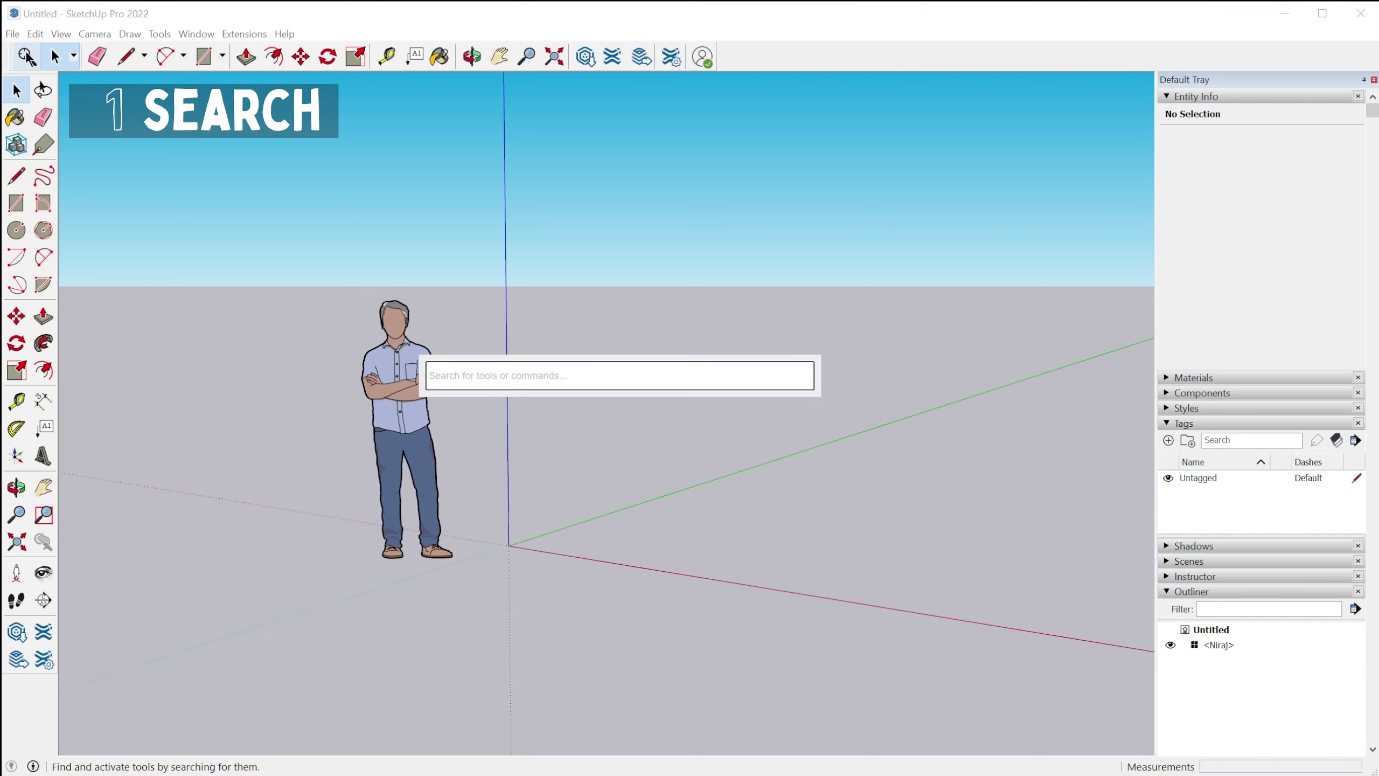
right_click(846, 65)
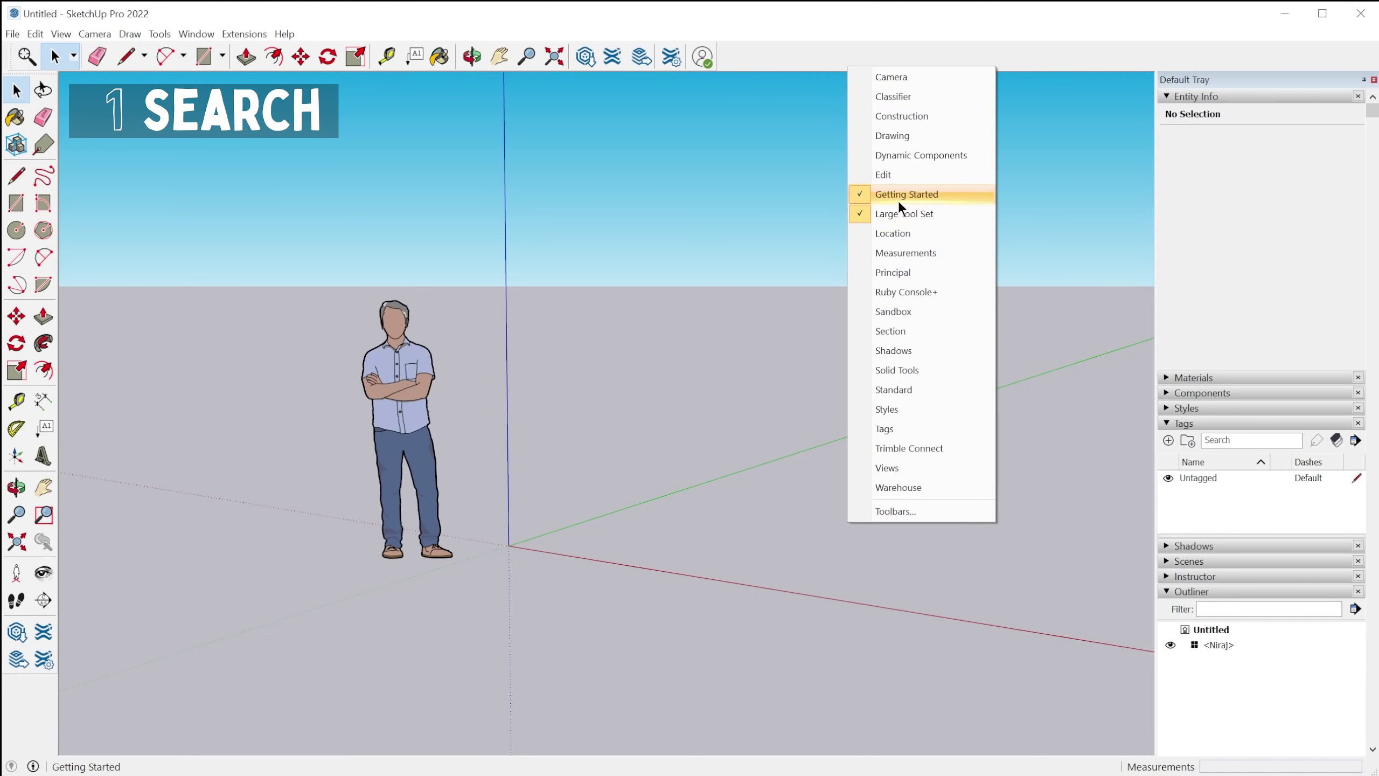
left_click(785, 56)
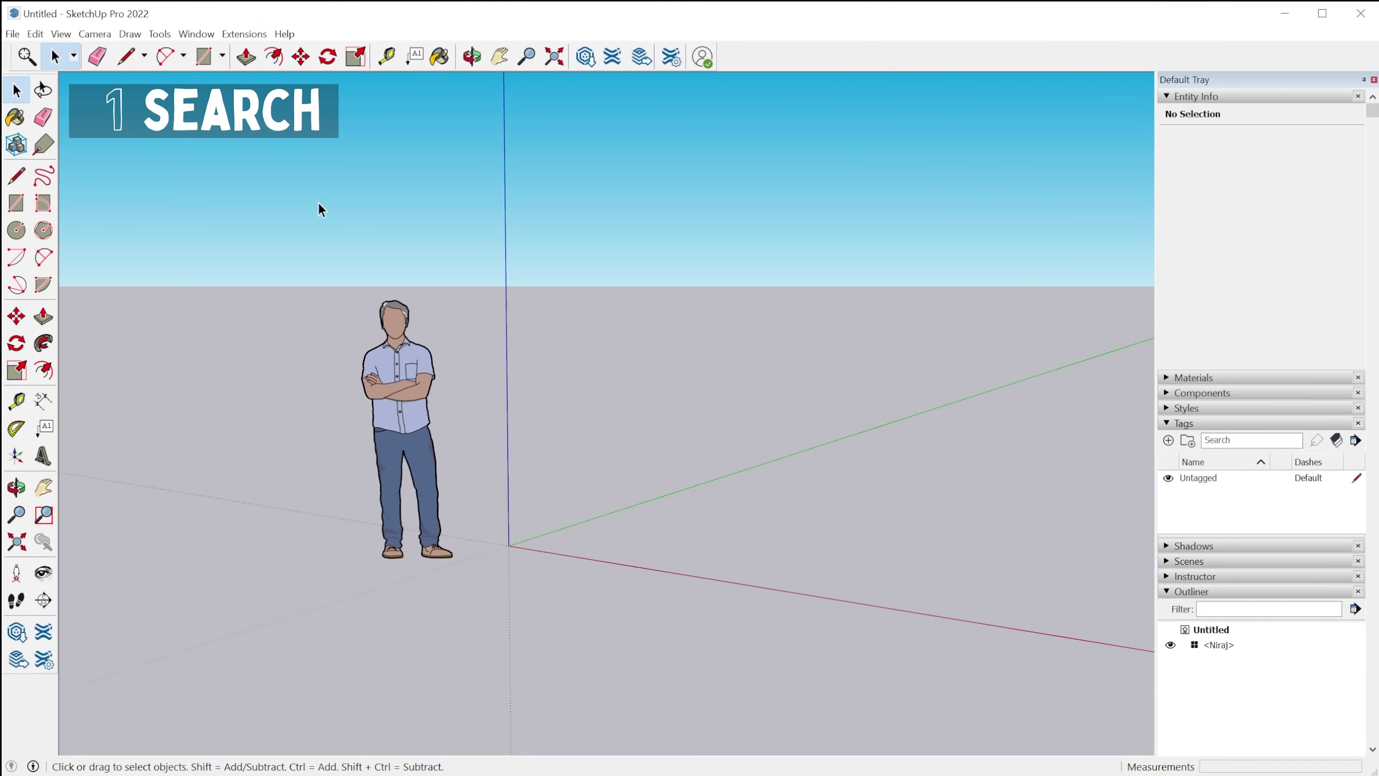
key("shift+s")
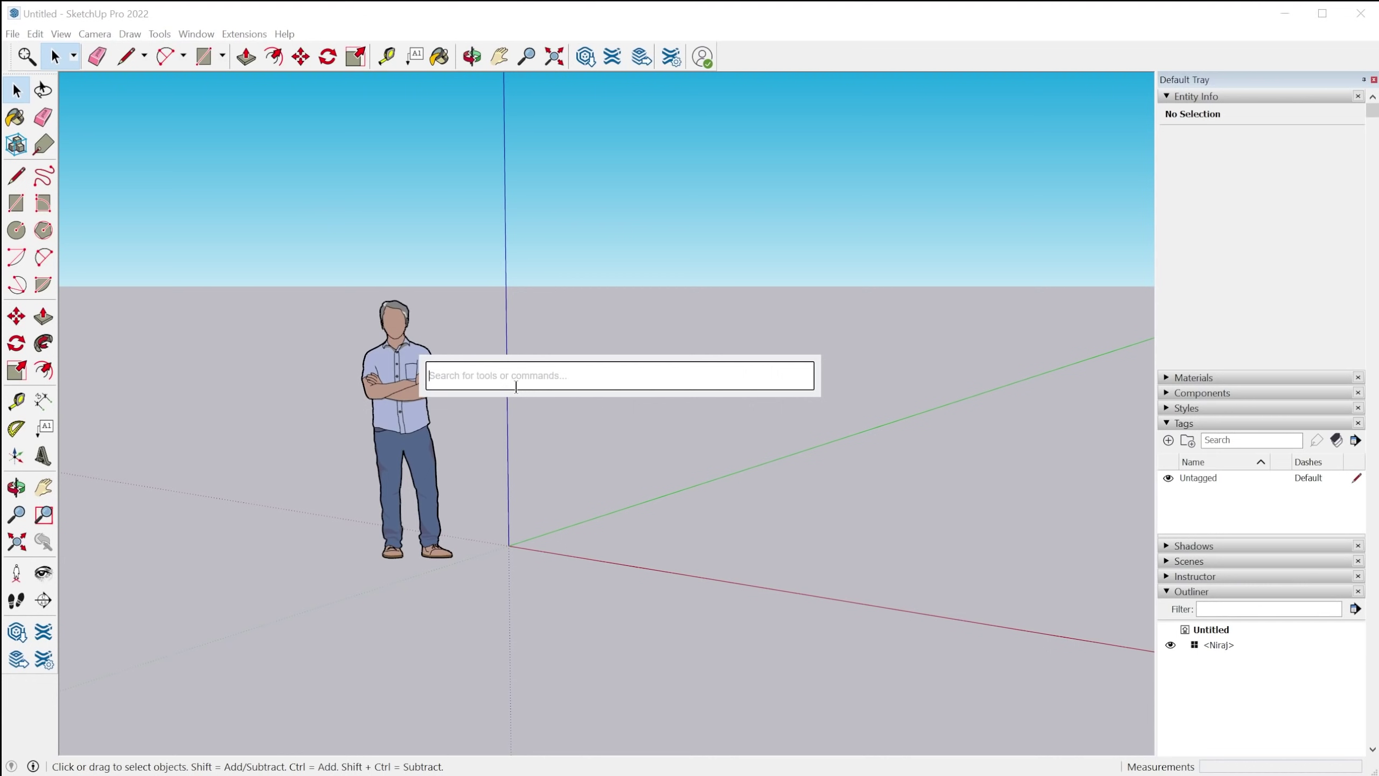
type("line")
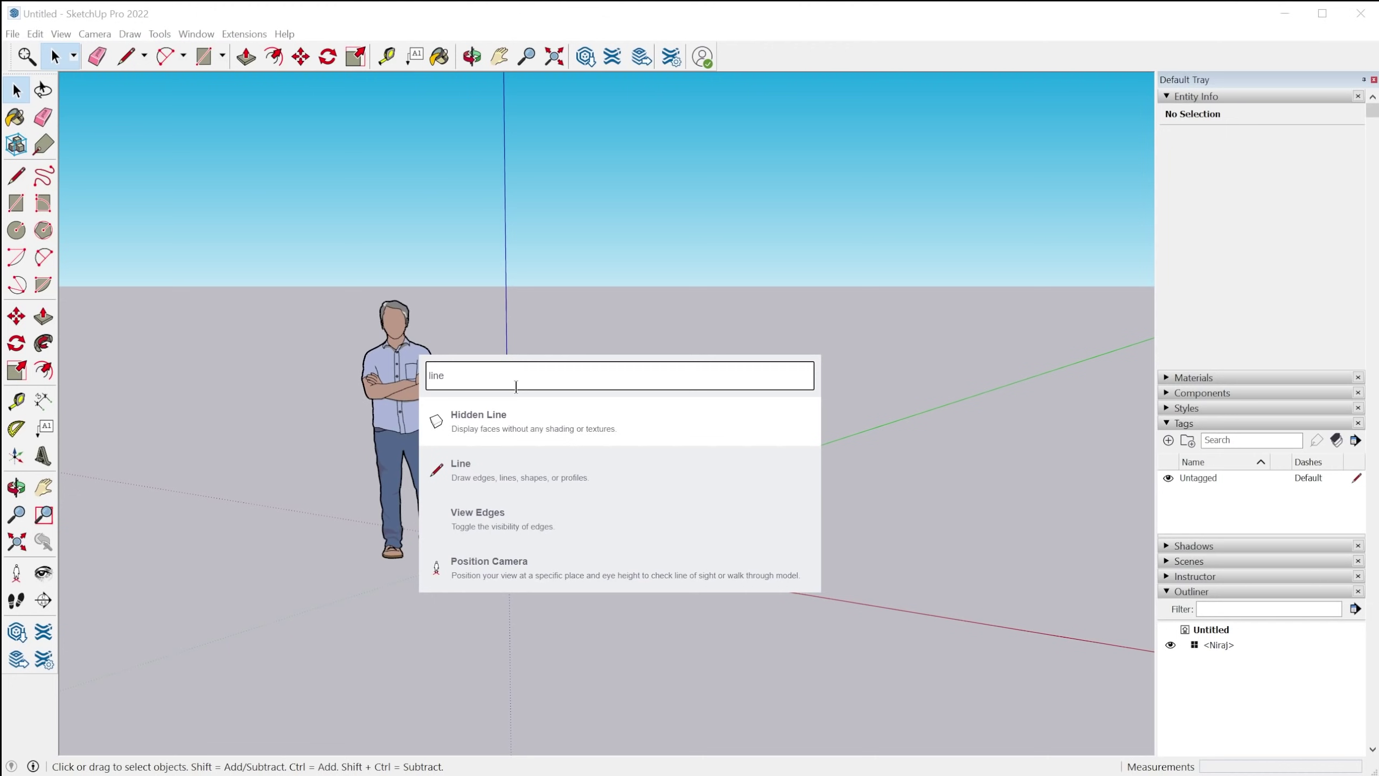
key("BackSpace")
key("BackSpace")
key("BackSpace")
key("BackSpace")
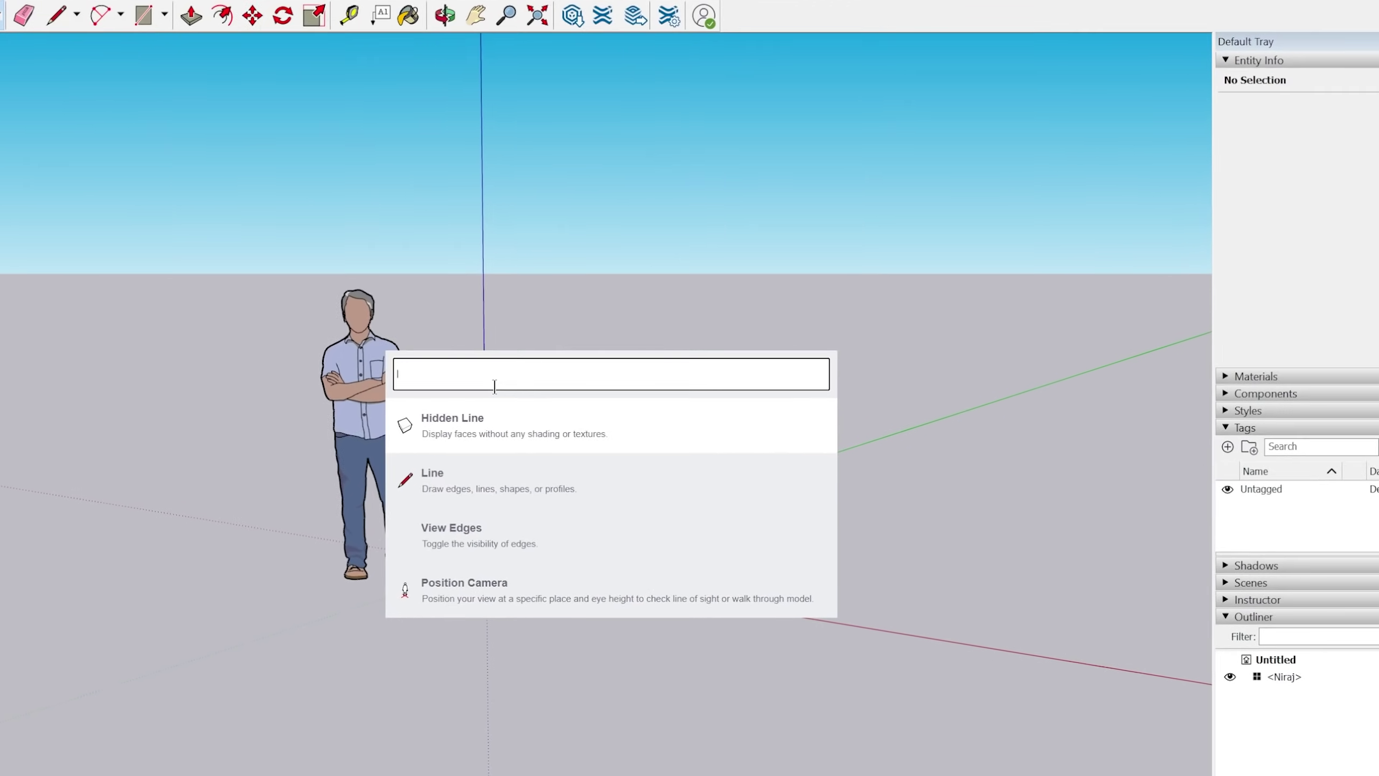
type("ruby")
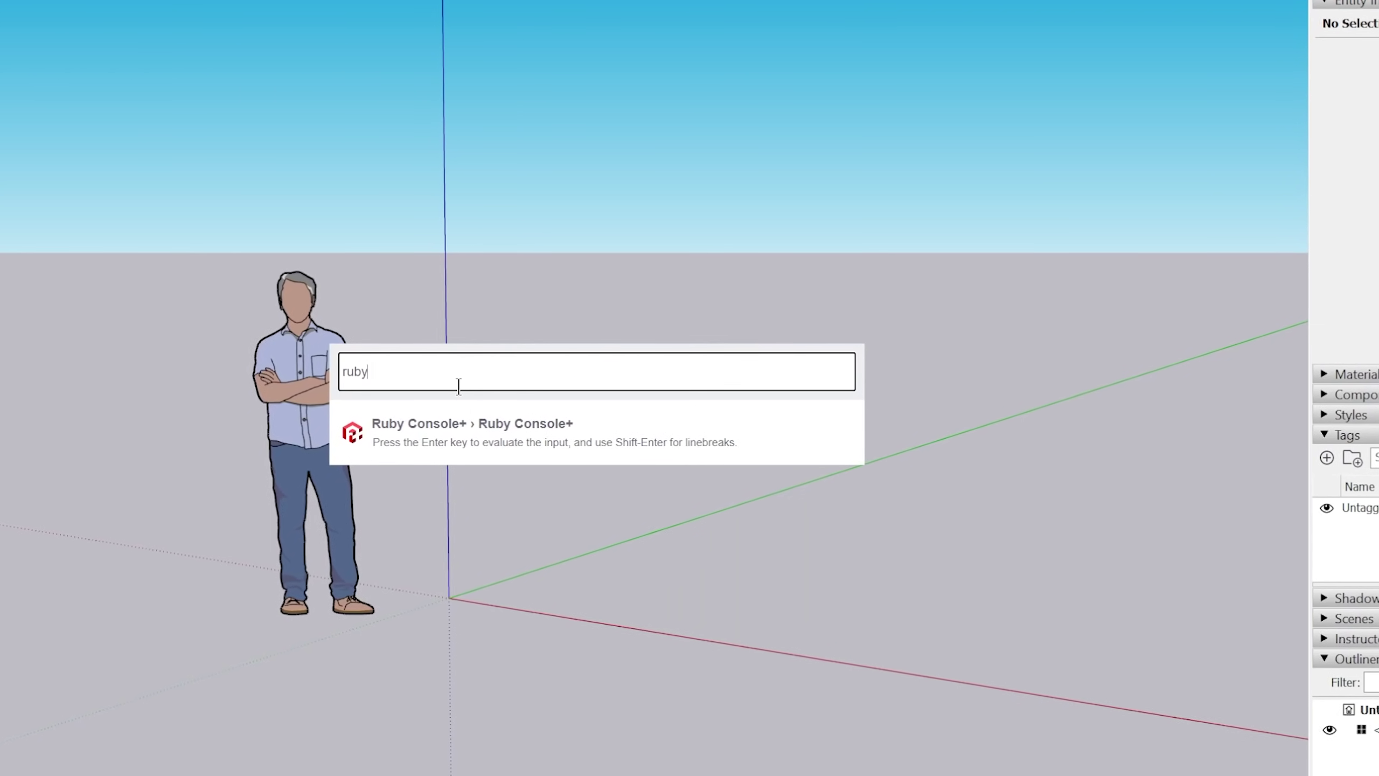
key("BackSpace")
key("BackSpace")
key("BackSpace")
key("BackSpace")
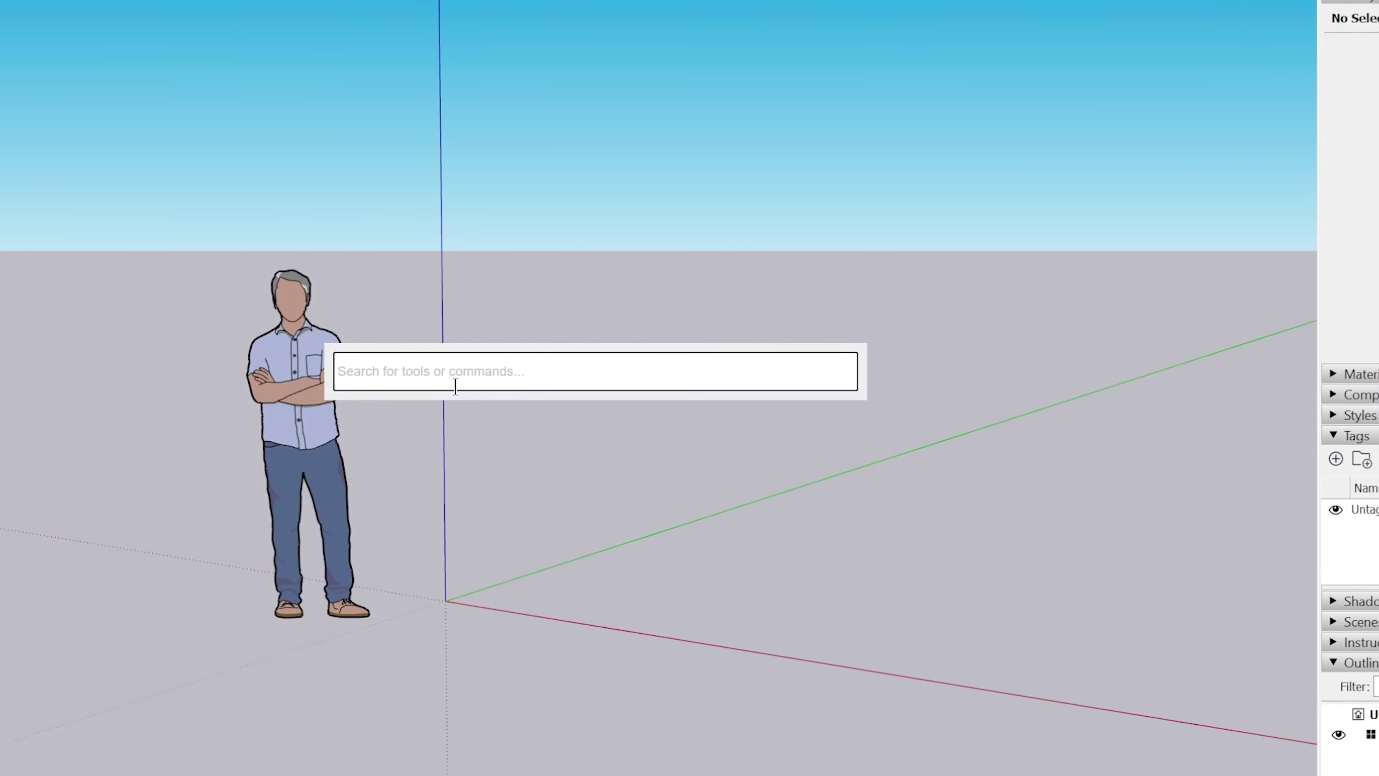
type("extrude")
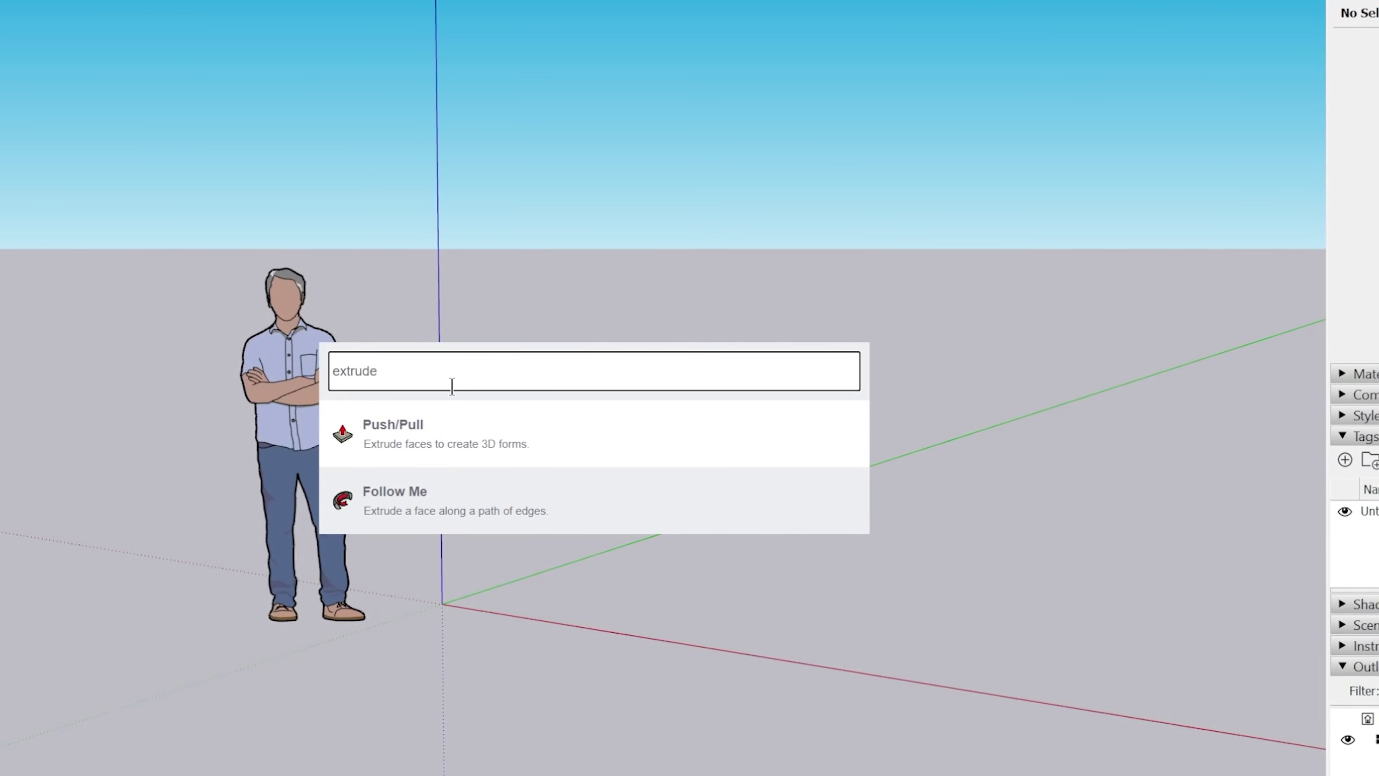
key("BackSpace")
key("BackSpace")
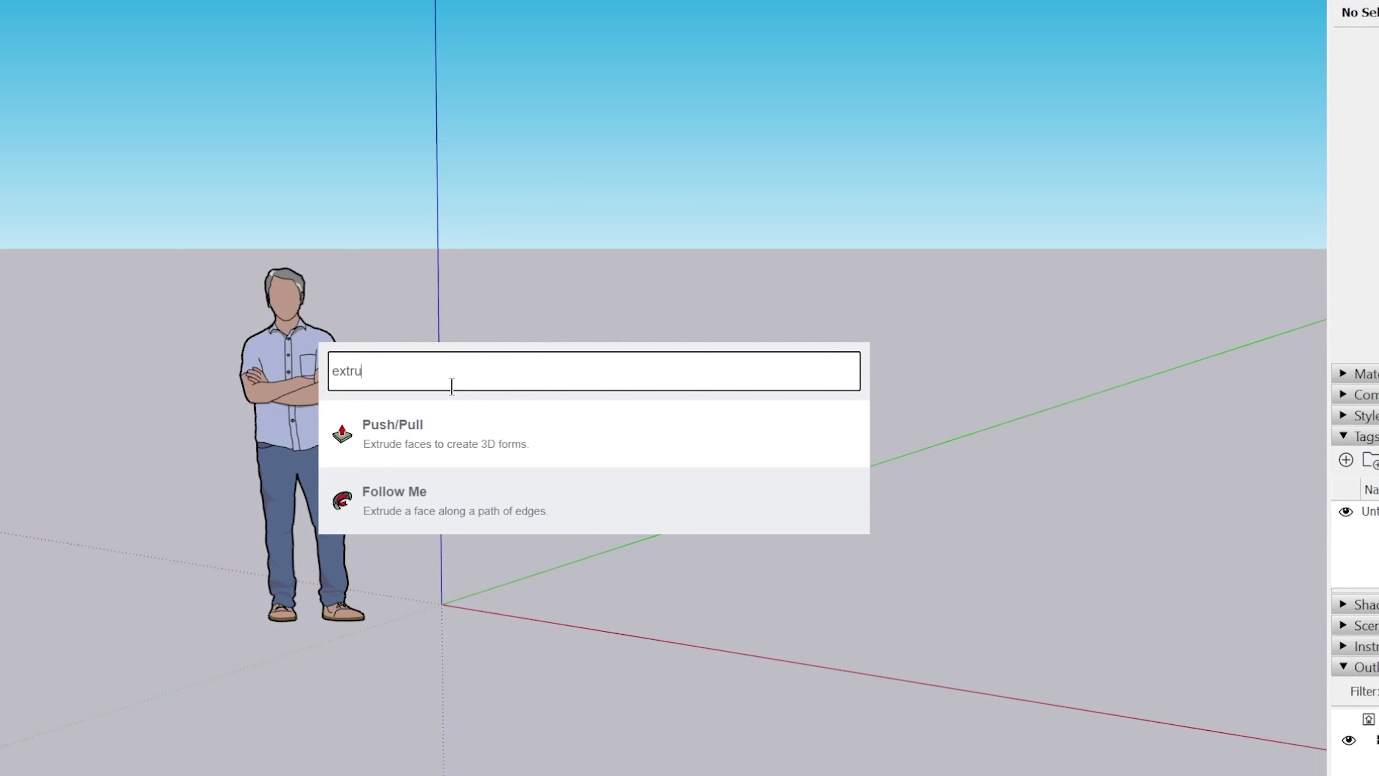
key("BackSpace")
type("radiu")
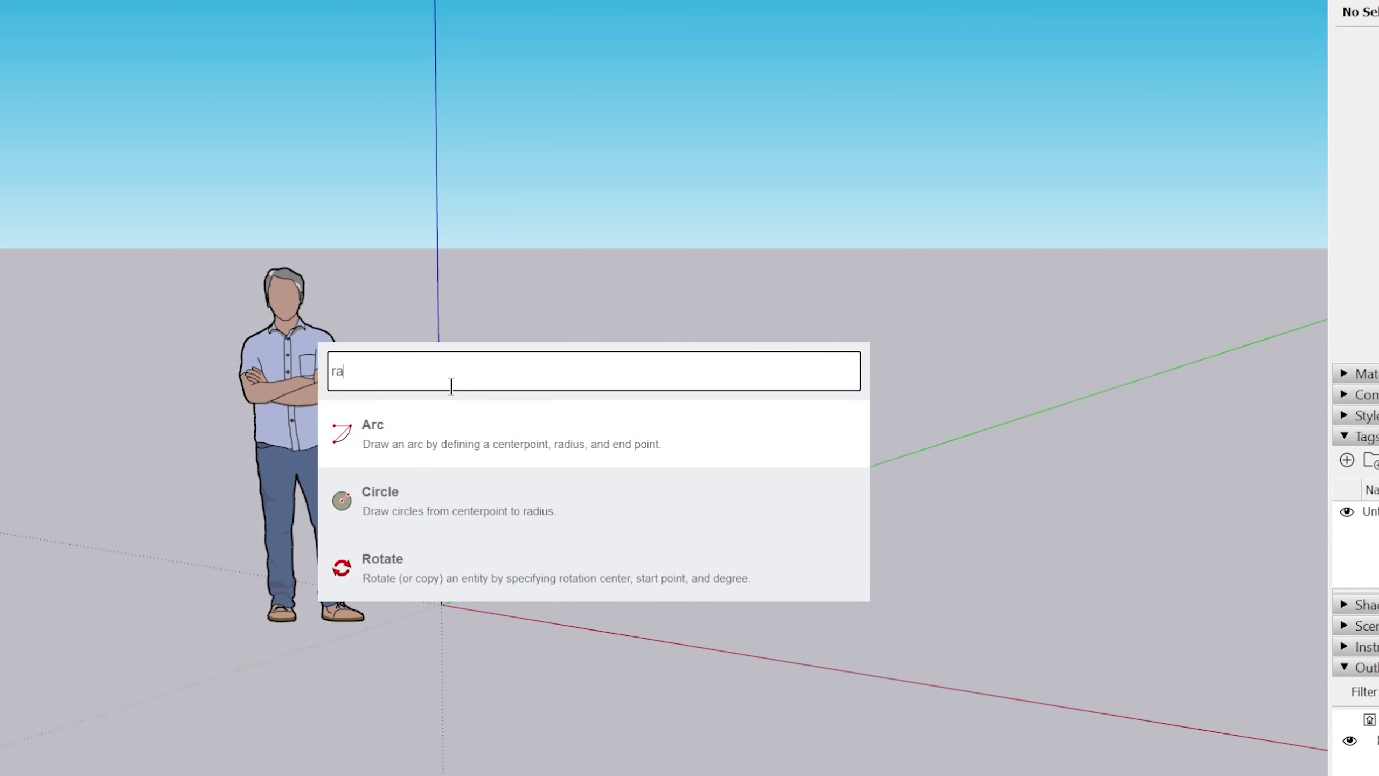
key("BackSpace")
key("BackSpace")
type("curve")
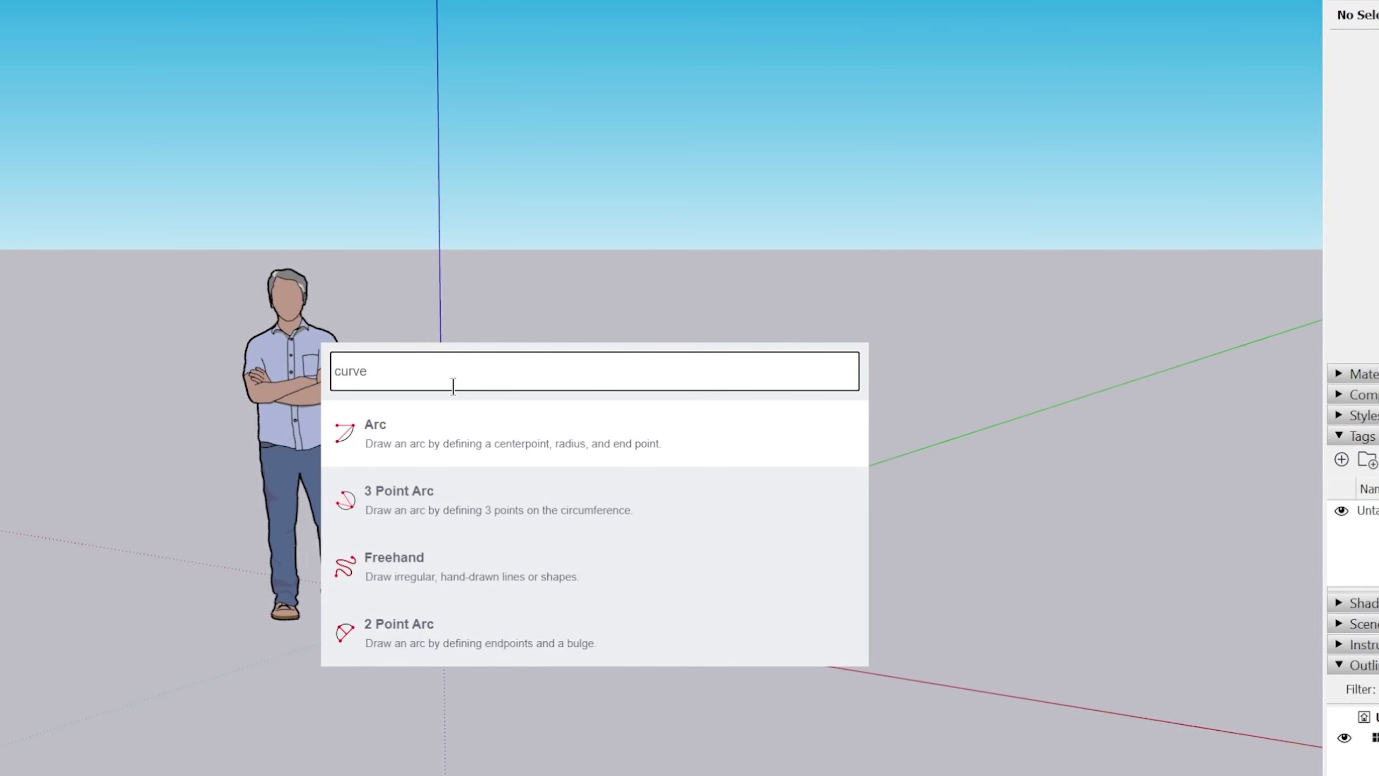
key("BackSpace")
key("BackSpace")
key("BackSpace")
key("BackSpace")
key("BackSpace")
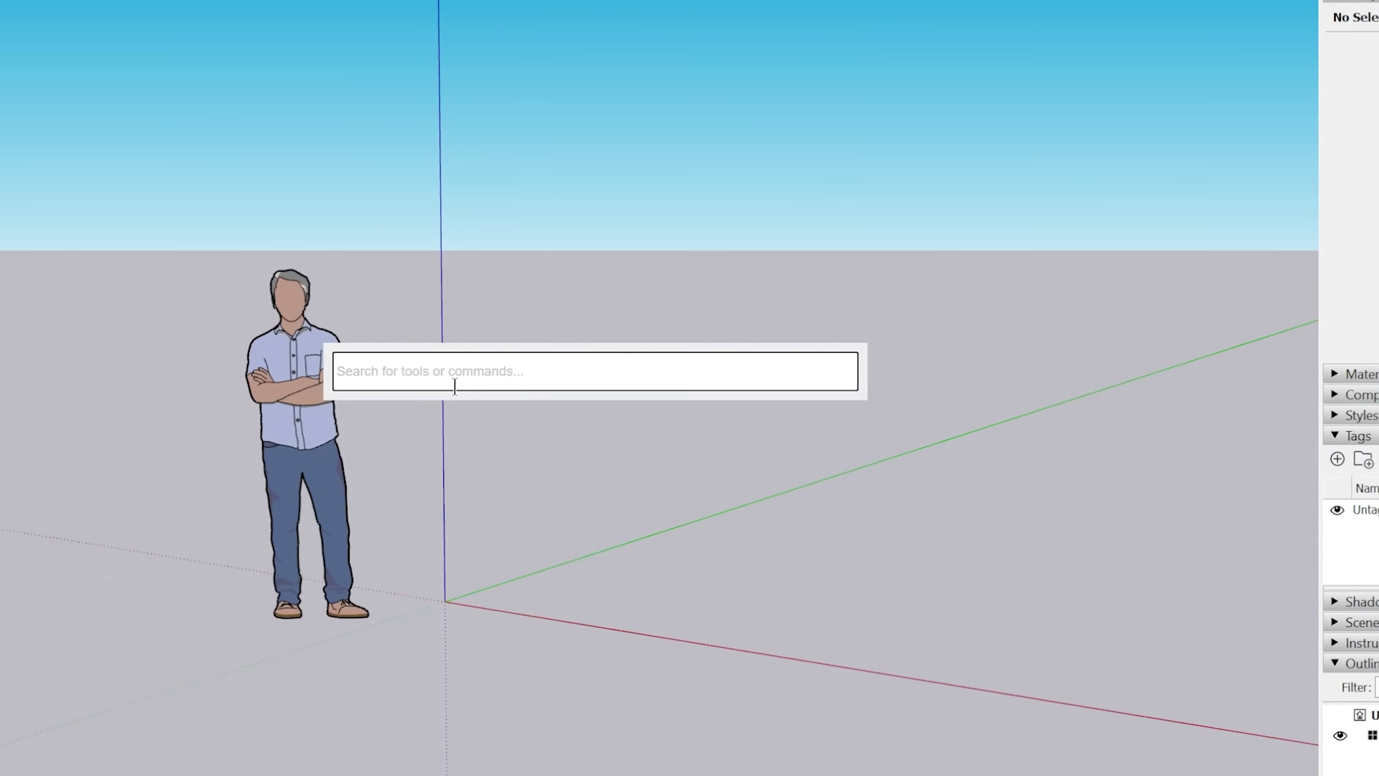
Step: Enter 'import' in Search, delete it, and close the search box
type("import")
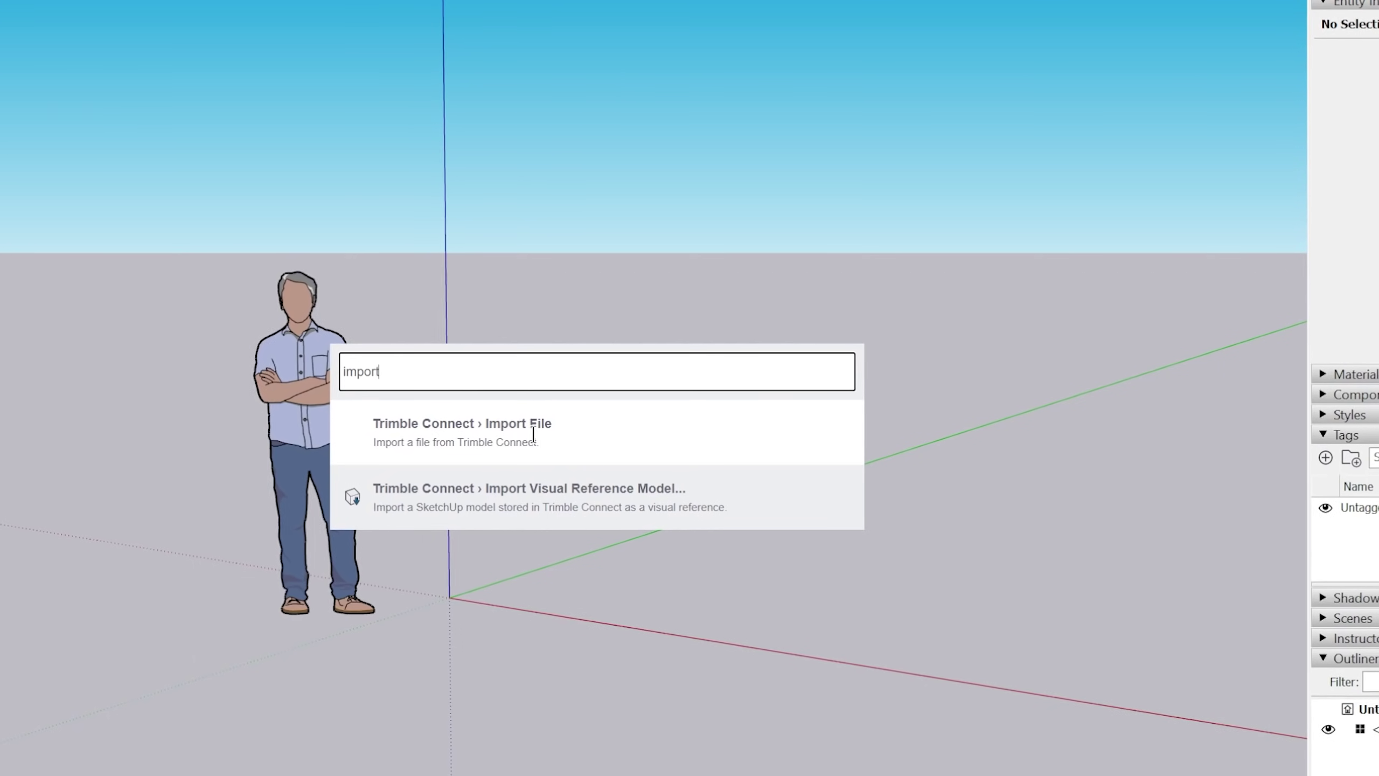
left_click_drag(456, 375, 329, 369)
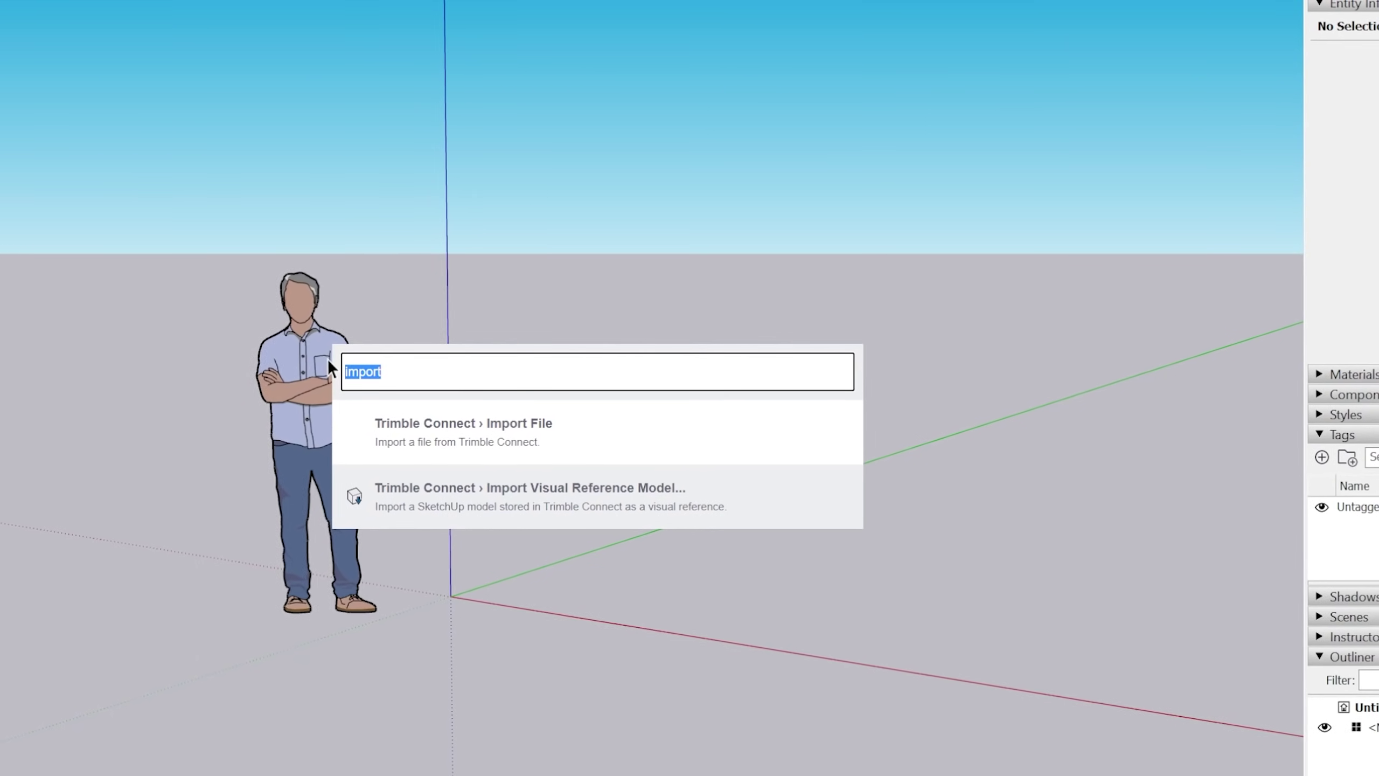
key("BackSpace")
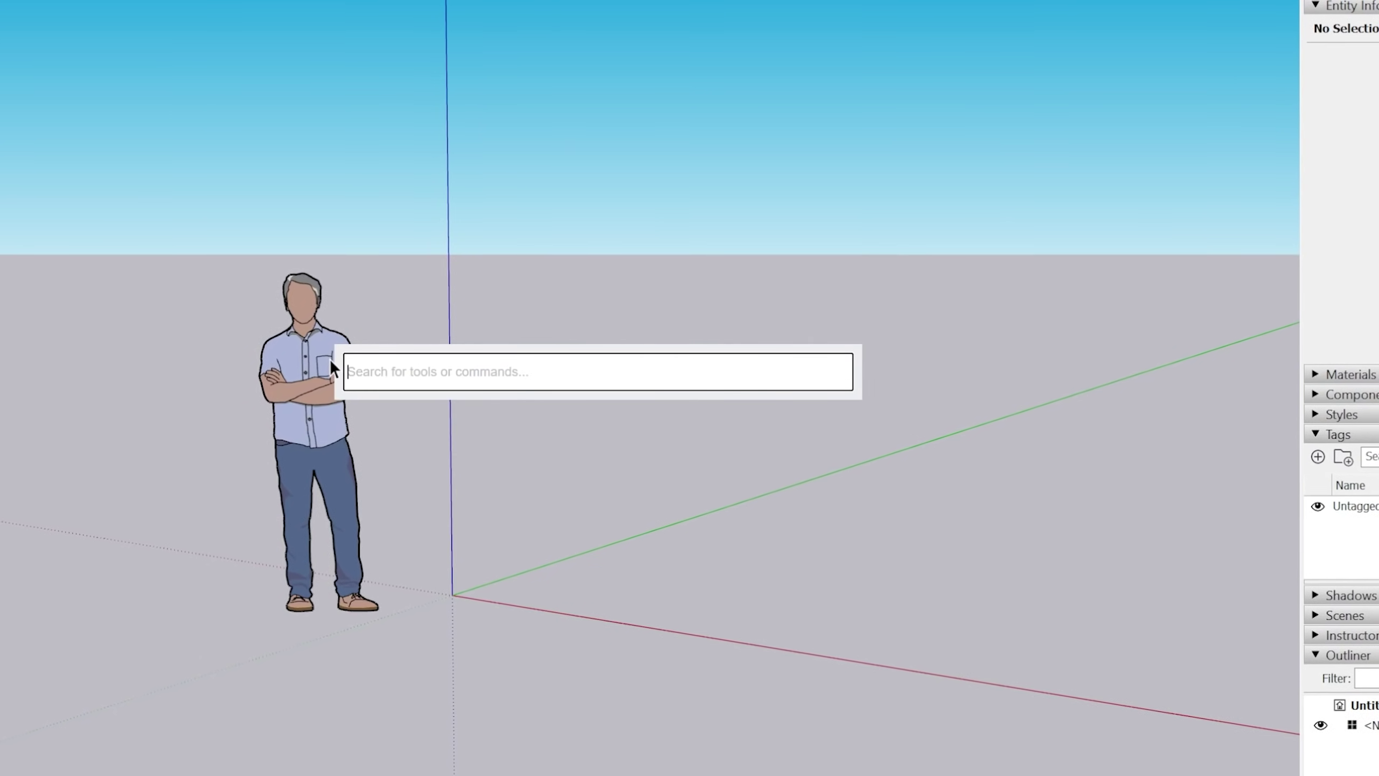
key("Escape")
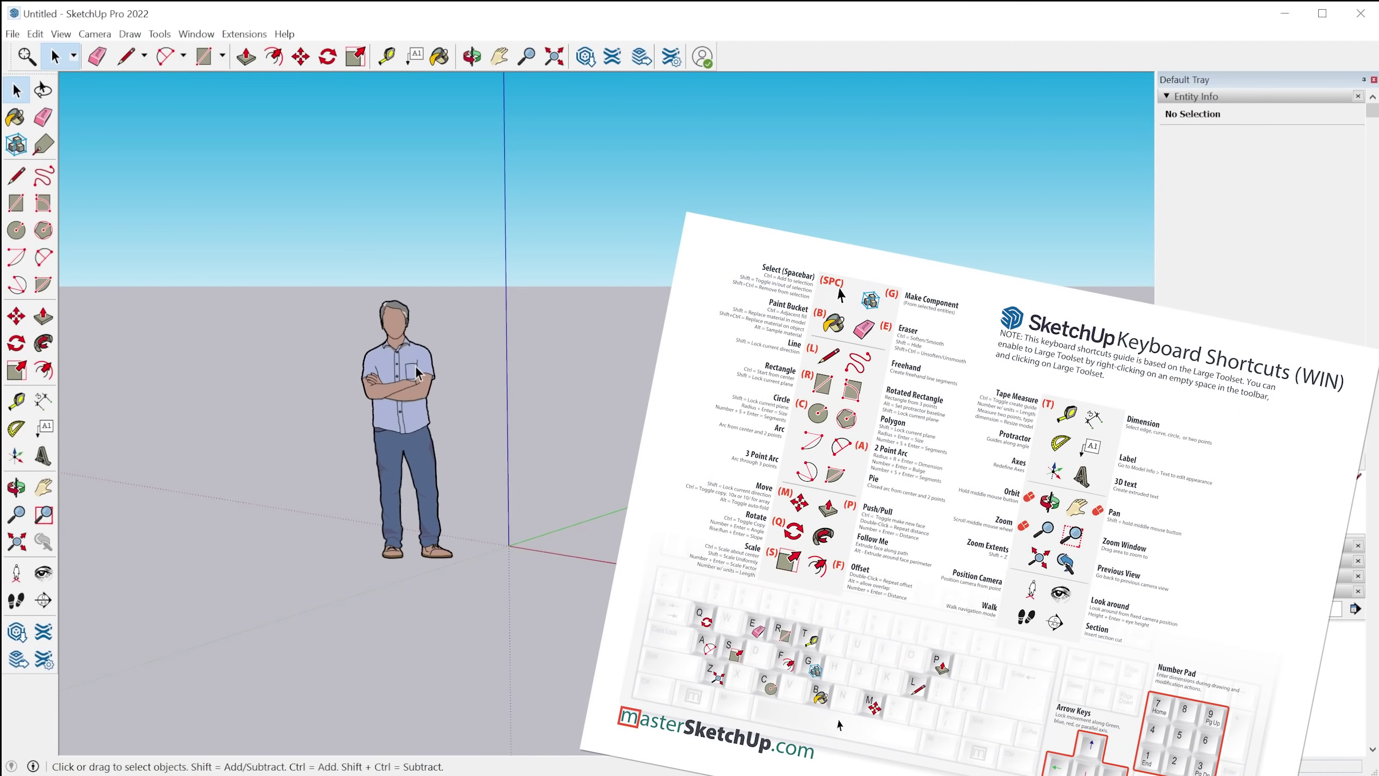
Step: Search 'red' for rectangle tools and launch Rotated Rectangle from the results
key("shift+s")
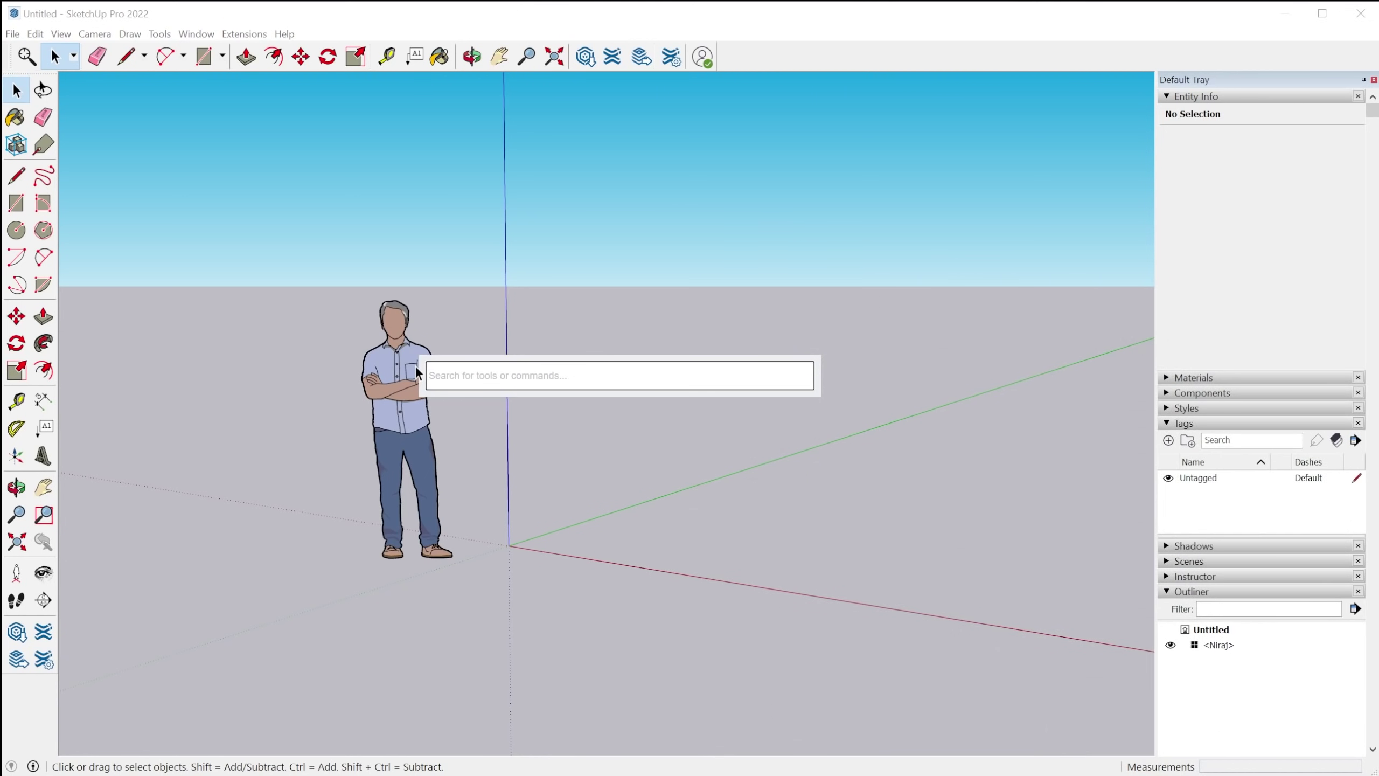
type("red")
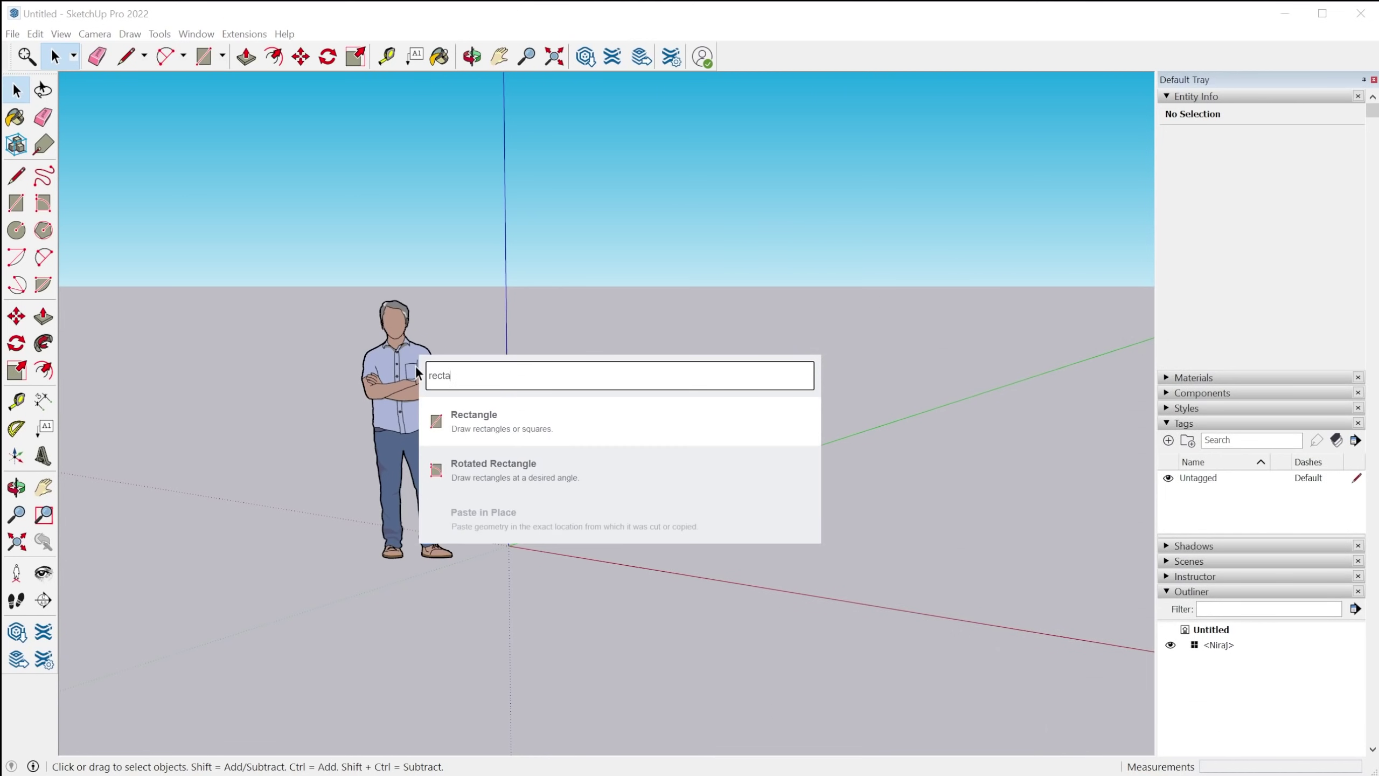
key("Down")
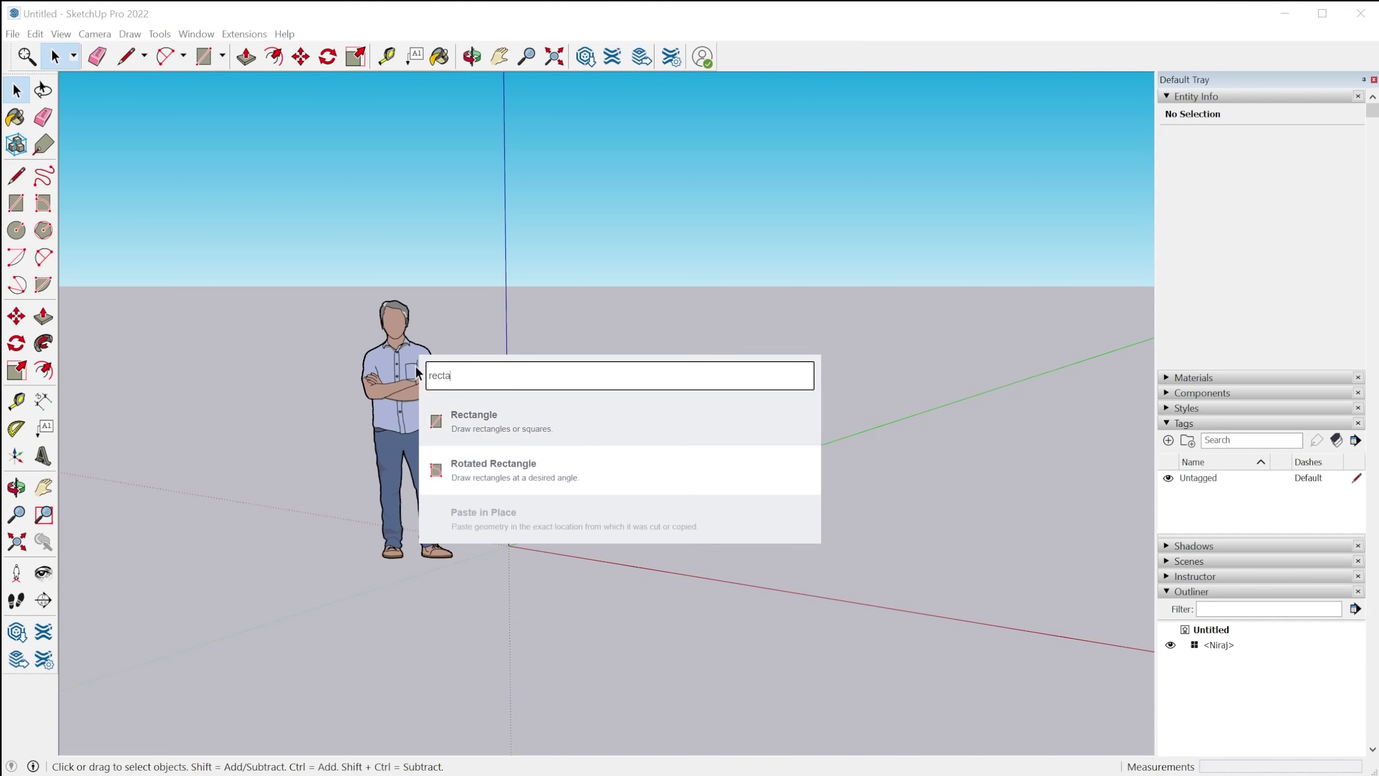
key("Down")
key("Up")
key("Up")
key("Down")
key("Down")
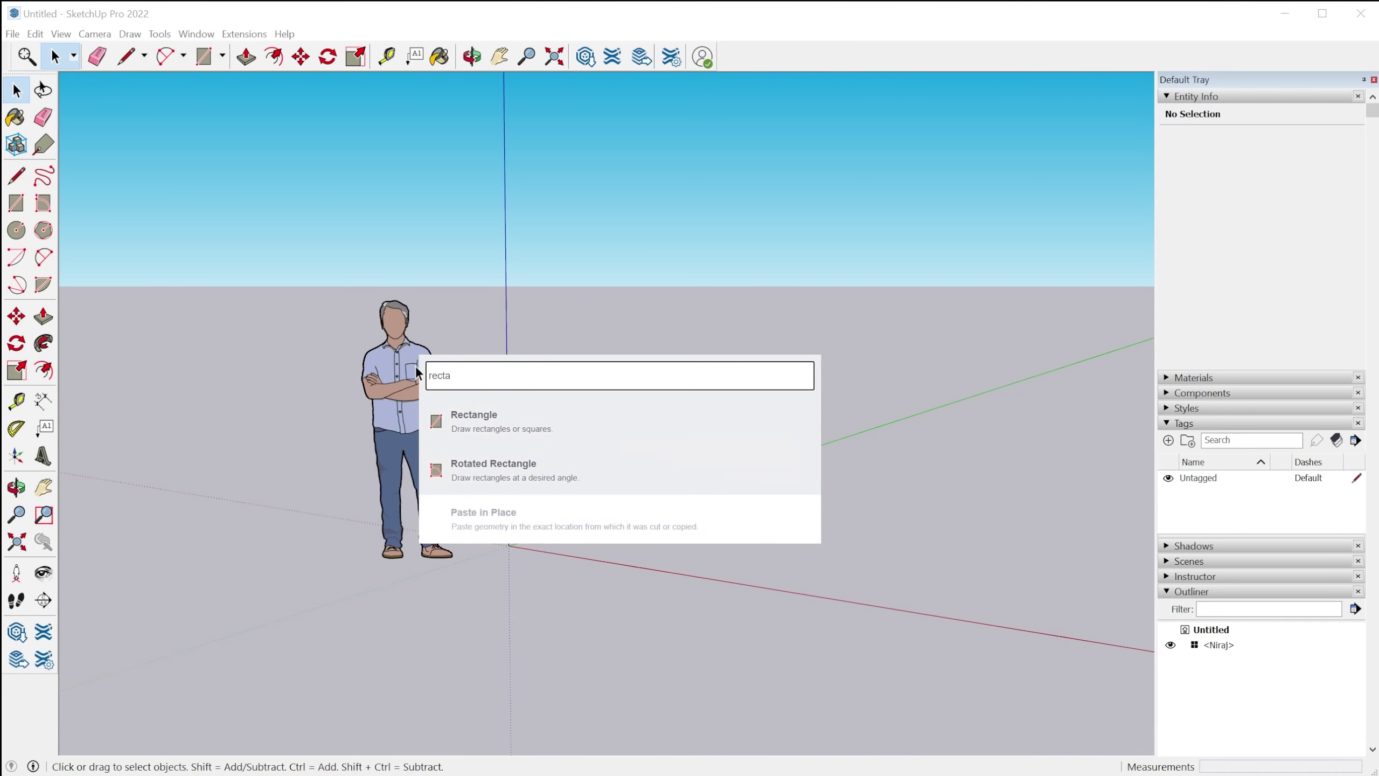
key("Up")
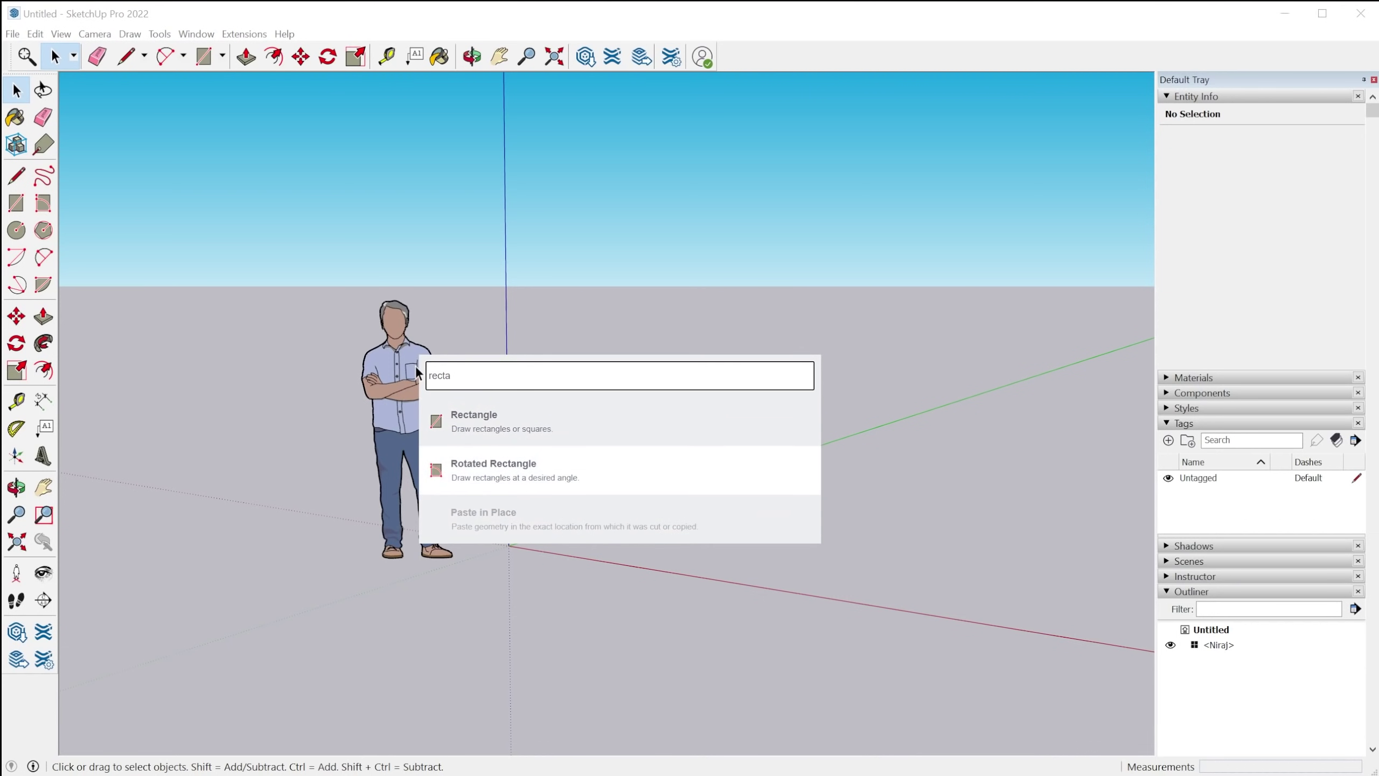
key("Up")
key("Return")
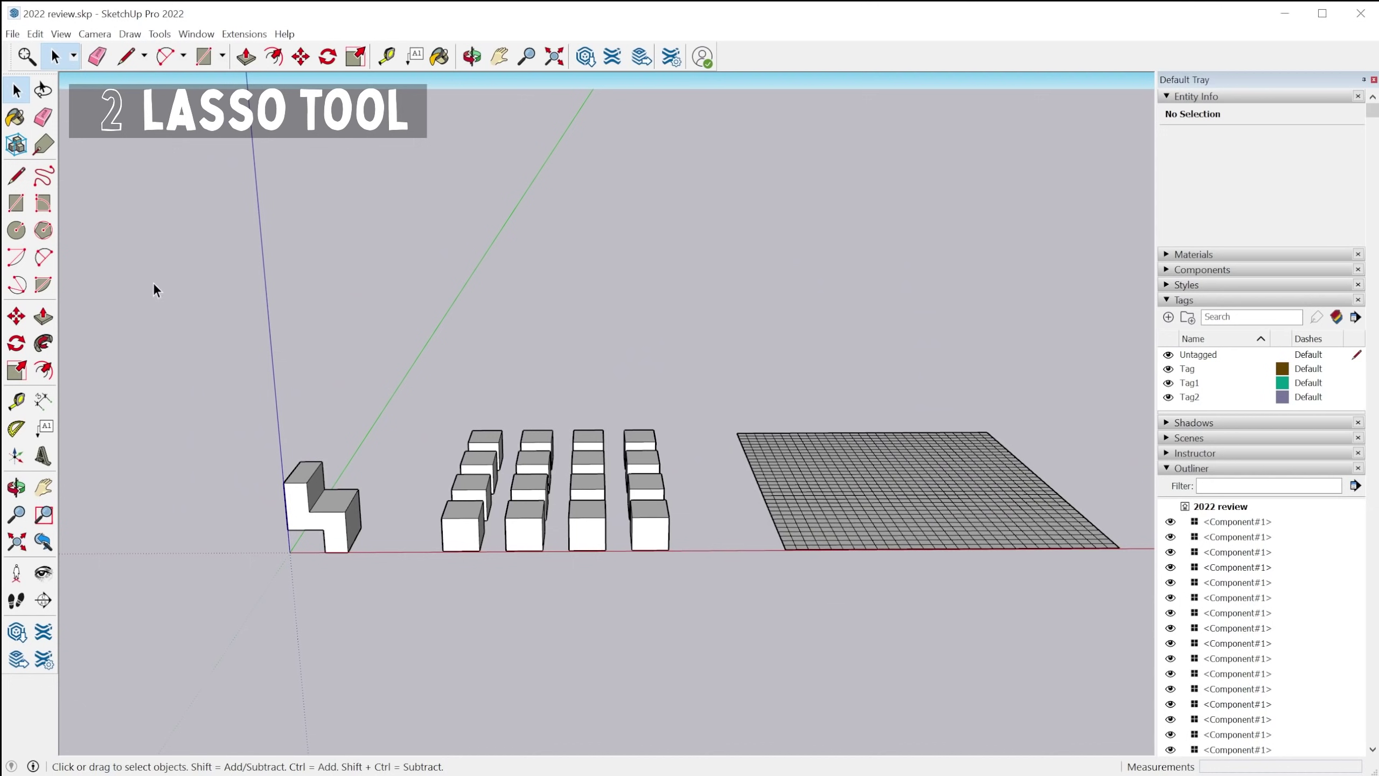
Step: Turn on X-ray and lasso-select the right end of the L-shaped block
left_click(48, 91)
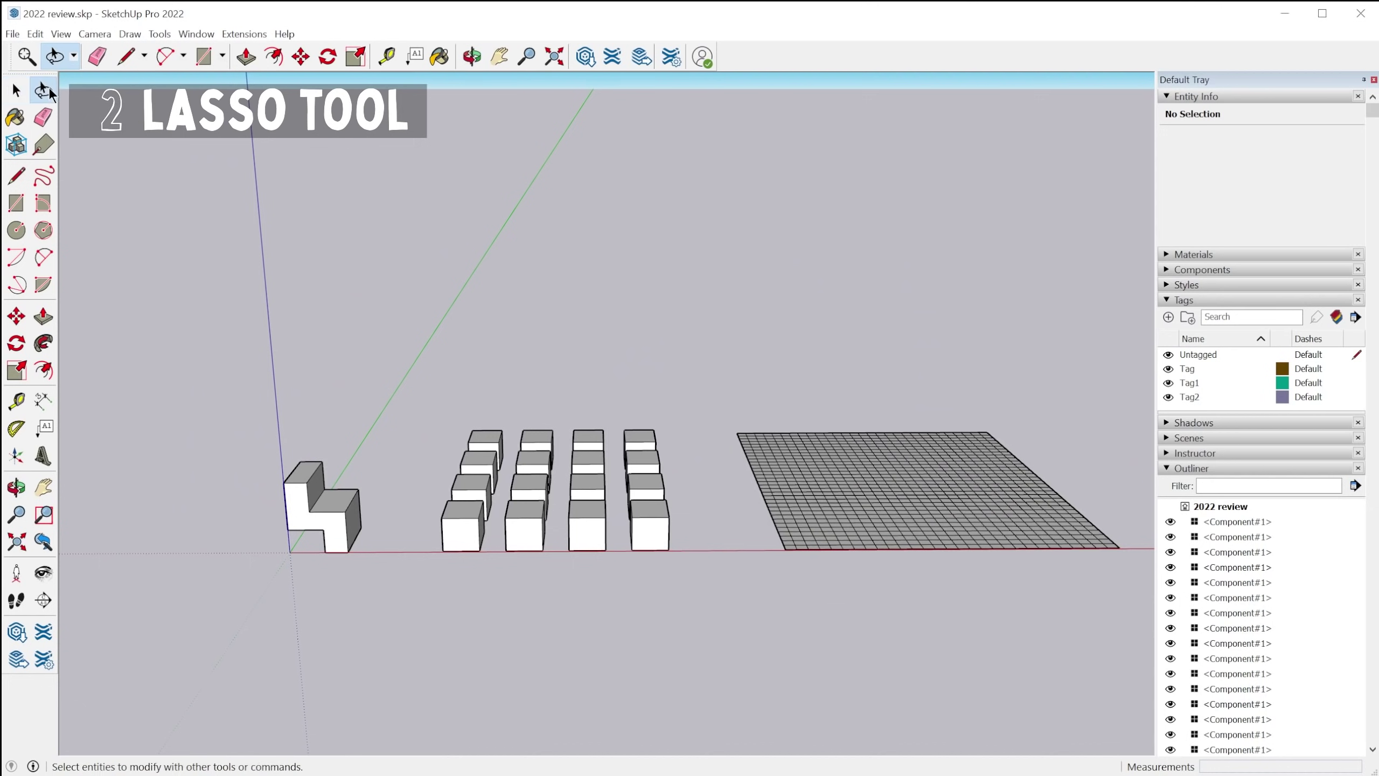
scroll(295, 543, "up", 8)
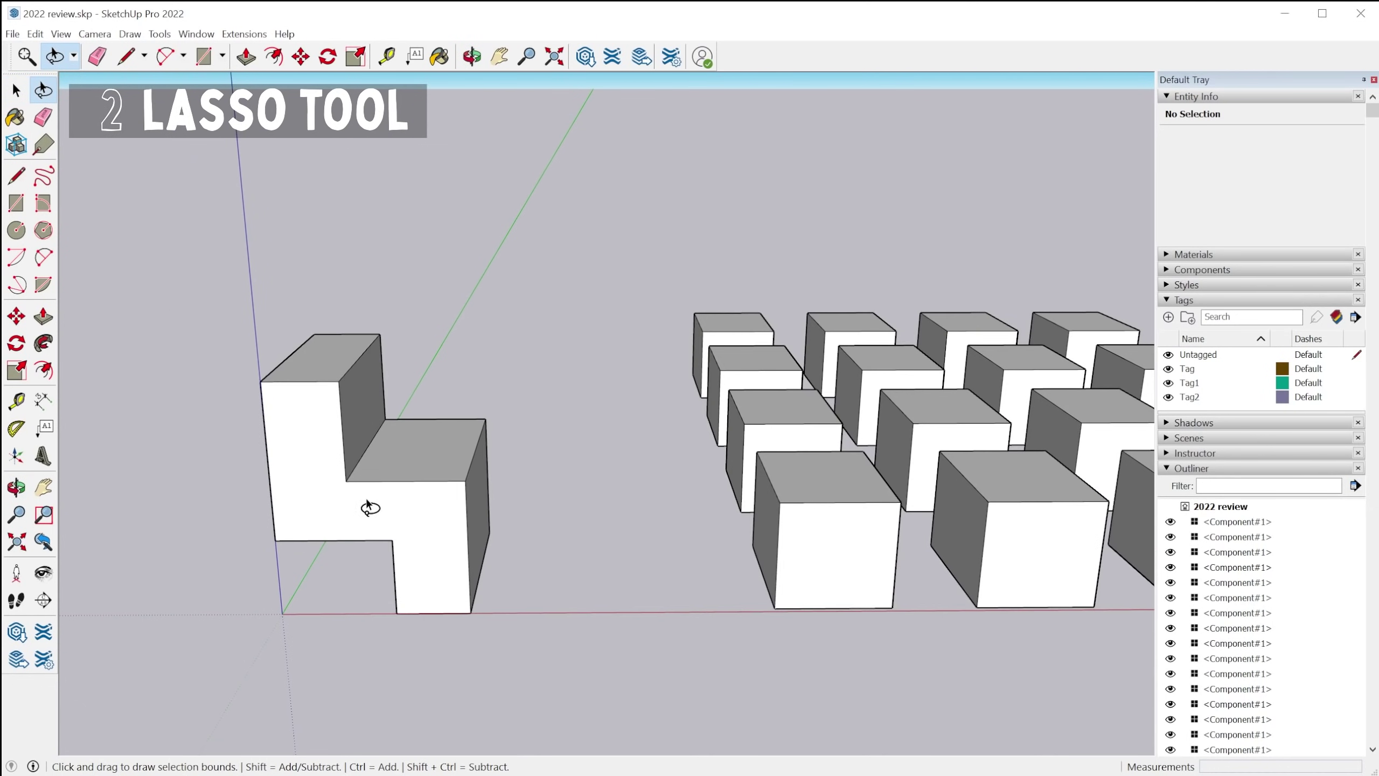
middle_click_drag(367, 500, 530, 455)
key("alt+x")
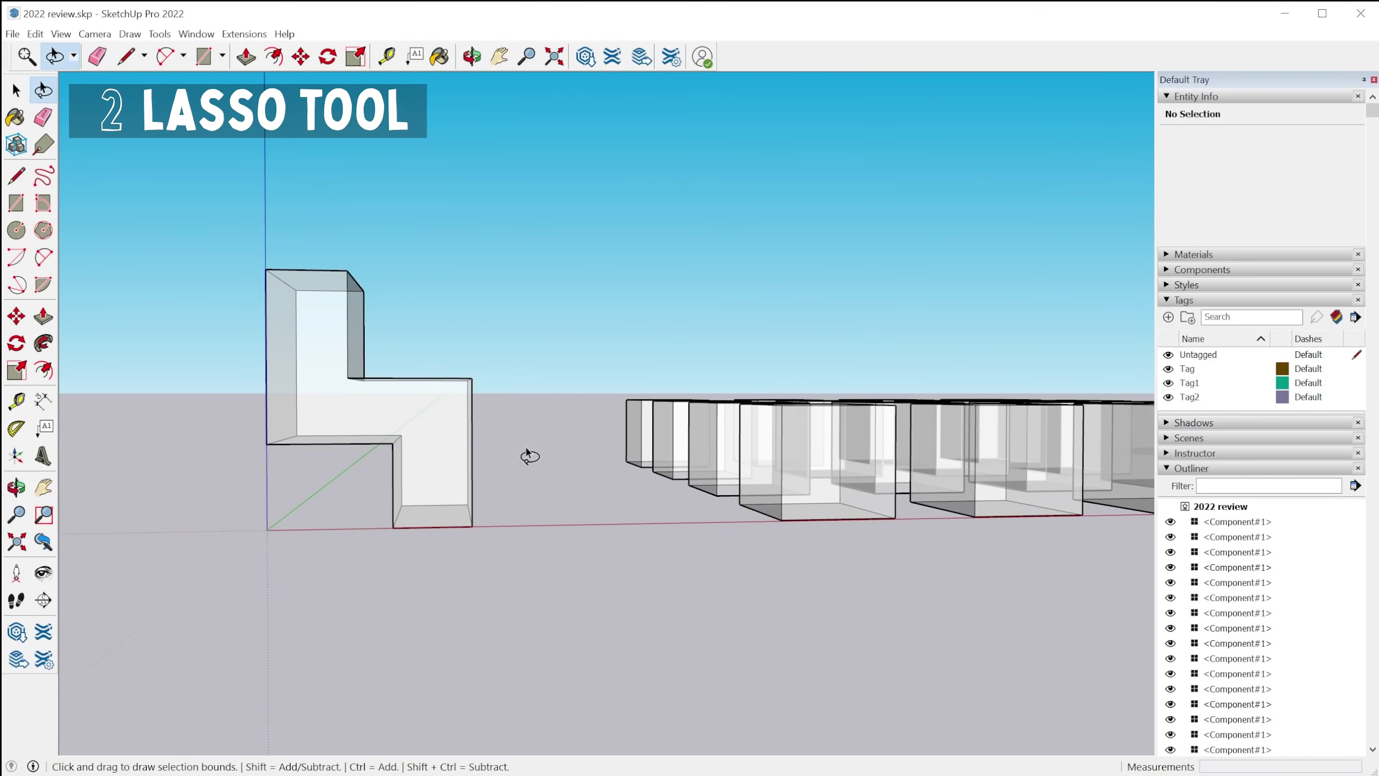
mouse_move(551, 414)
left_mouse_down()
mouse_move(530, 513)
mouse_move(478, 534)
mouse_move(441, 507)
mouse_move(417, 408)
mouse_move(358, 397)
mouse_move(318, 360)
mouse_move(333, 227)
mouse_move(459, 264)
mouse_move(530, 376)
left_mouse_up()
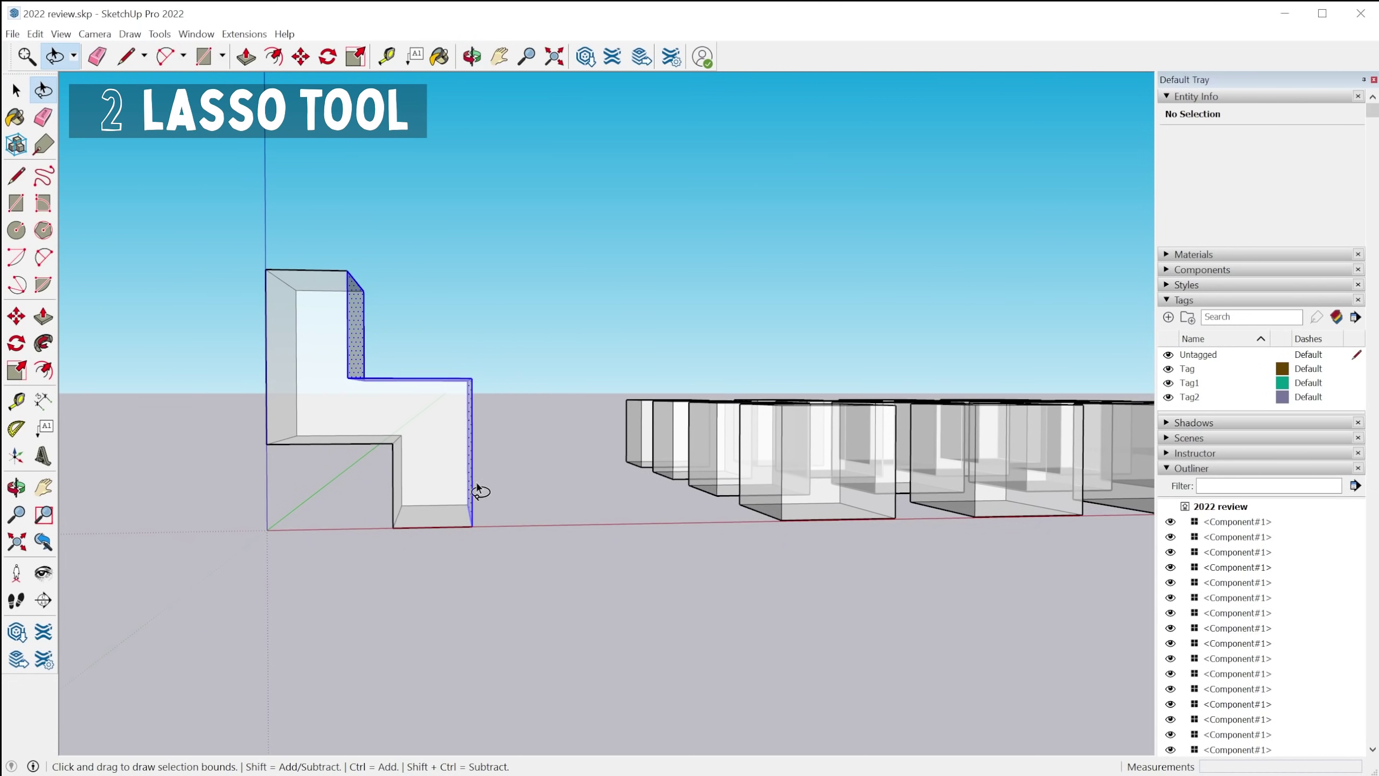
Step: Stretch the L-shape by moving its right-end faces, then undo the stretch
key("m")
left_click(451, 488)
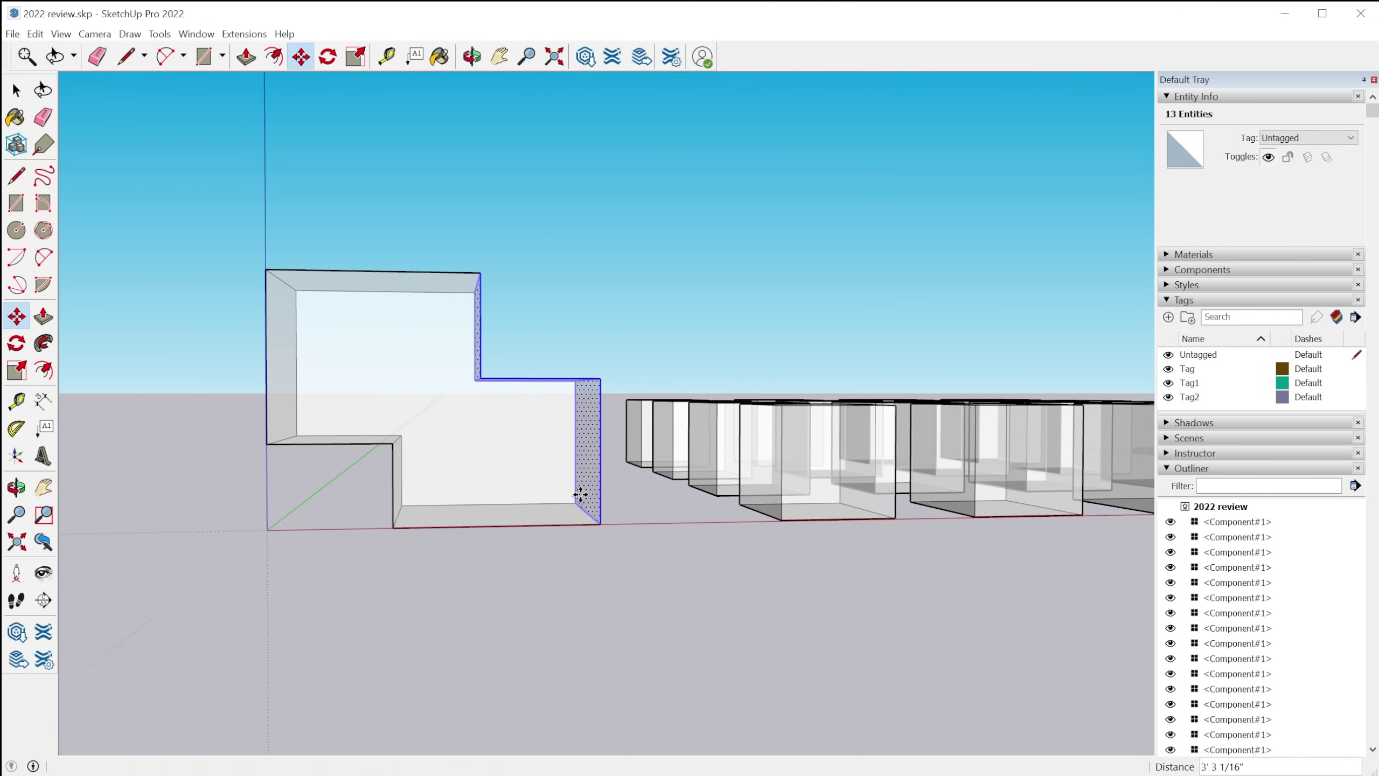
left_click(595, 498)
mouse_move(594, 499)
middle_mouse_down()
mouse_move(521, 517)
mouse_move(584, 499)
middle_mouse_up()
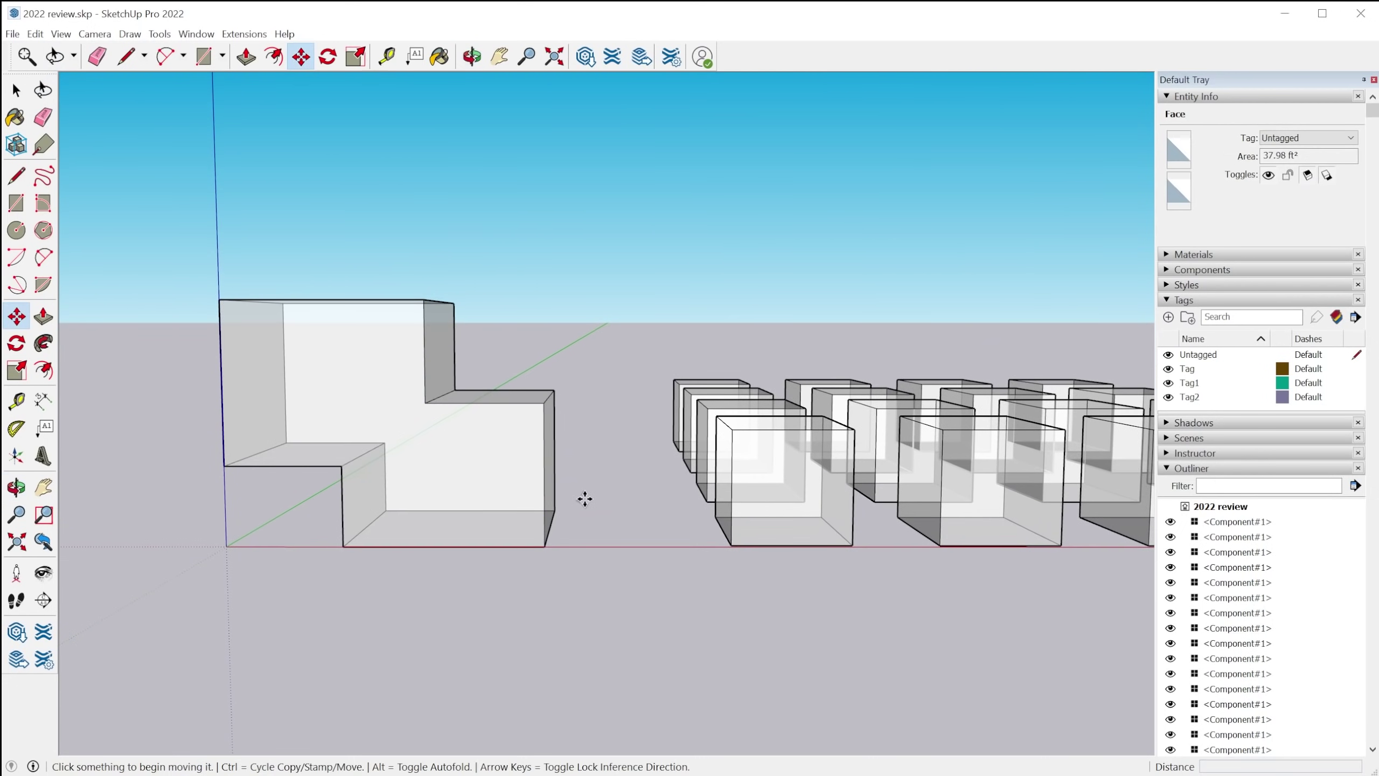
key("space")
left_click_drag(510, 316, 647, 574)
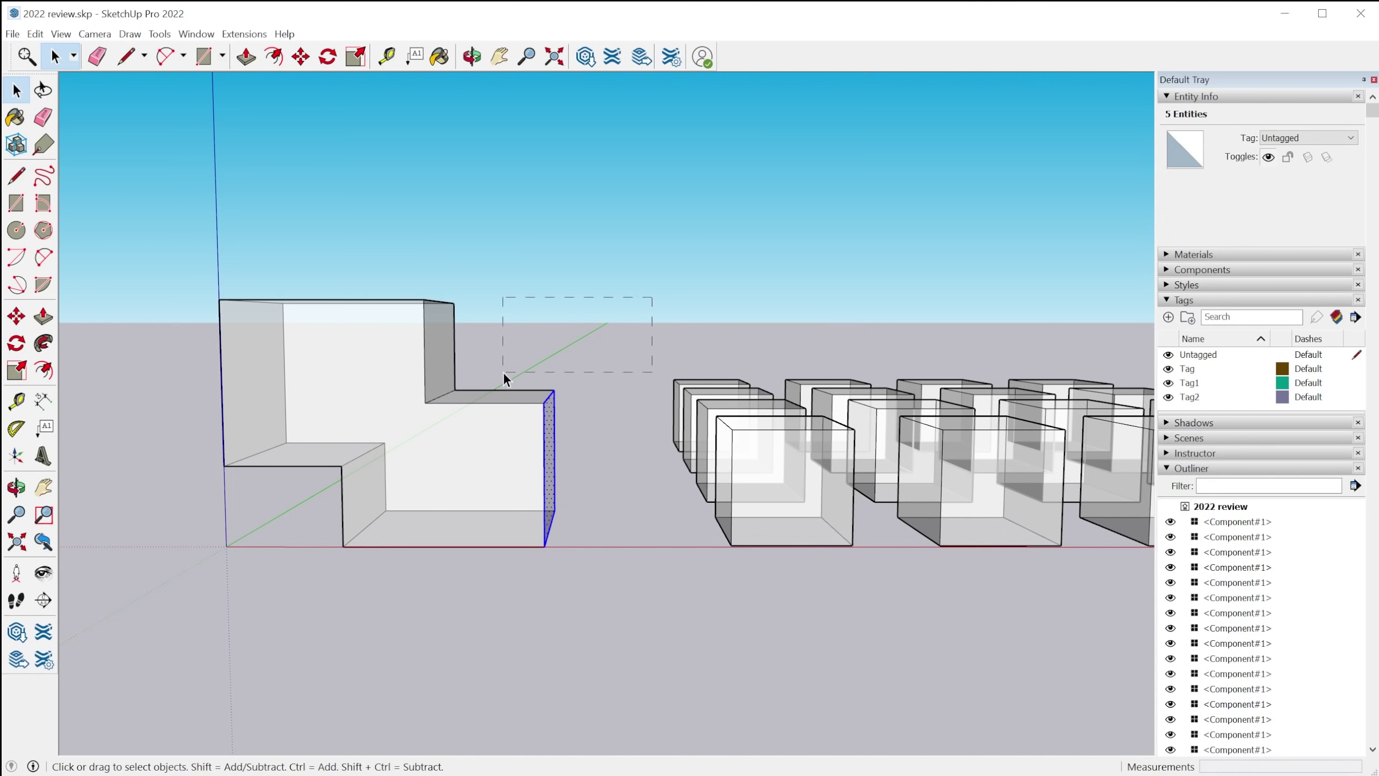
left_click_drag(503, 373, 503, 372)
key("ctrl+z")
Step: Window-select only the L-shape's step and upper side faces, orbiting to check them
middle_click_drag(623, 490, 468, 404)
scroll(579, 470, "down", 1)
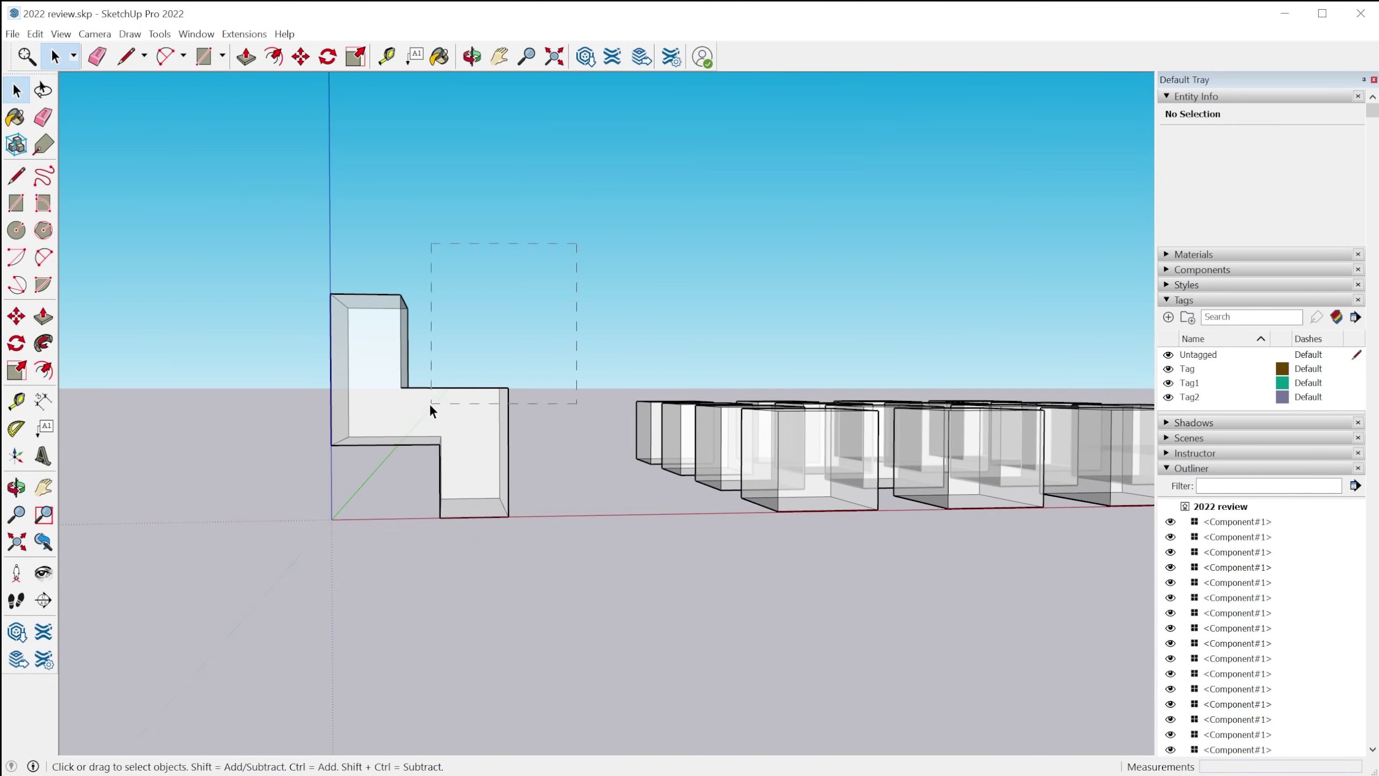
left_click_drag(392, 399, 393, 400)
left_click_drag(360, 255, 545, 423)
left_click_drag(469, 356, 569, 569)
middle_click_drag(569, 570, 341, 405)
middle_click_drag(331, 454, 217, 326)
left_click(52, 93)
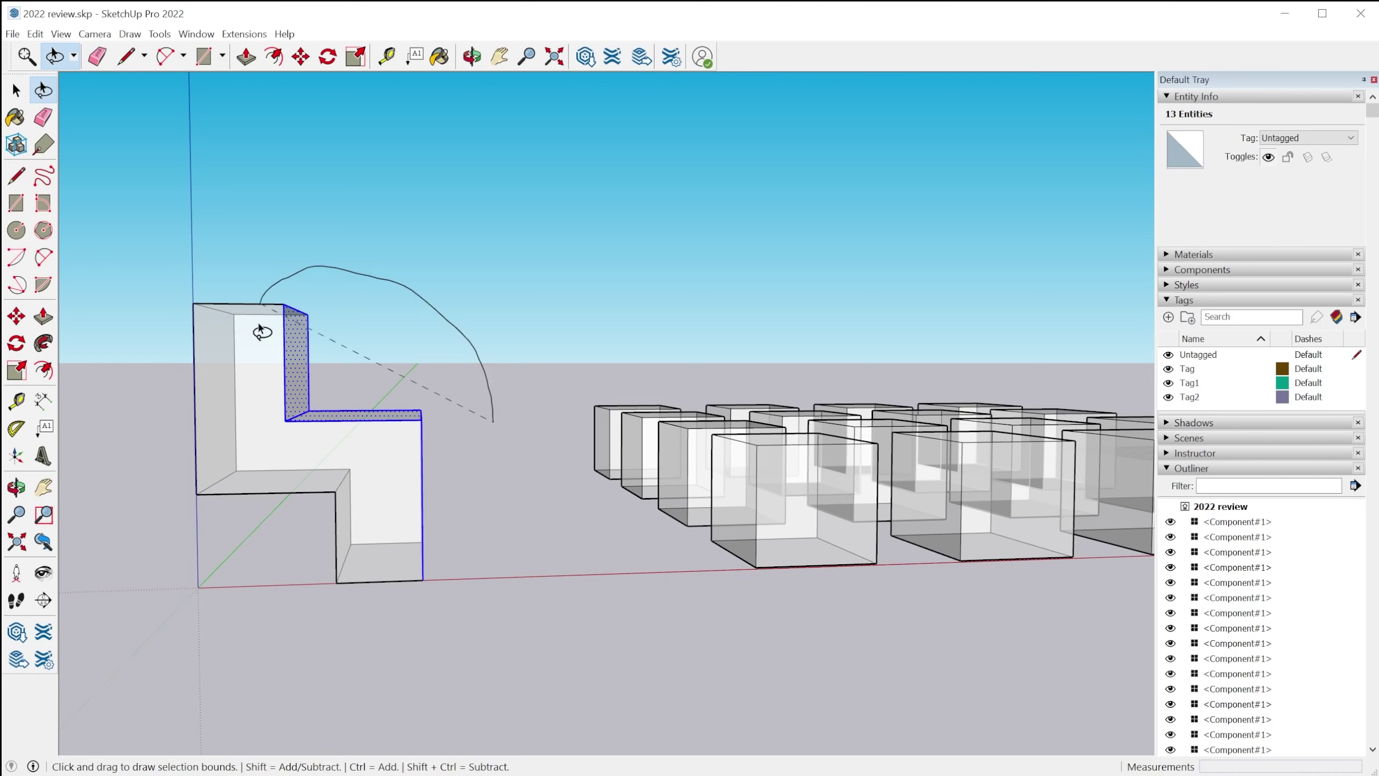
Step: Lasso the whole L-shaped solid and orbit to a high view over the box array
mouse_move(382, 461)
left_mouse_down()
mouse_move(416, 604)
mouse_move(488, 602)
mouse_move(504, 556)
left_mouse_up()
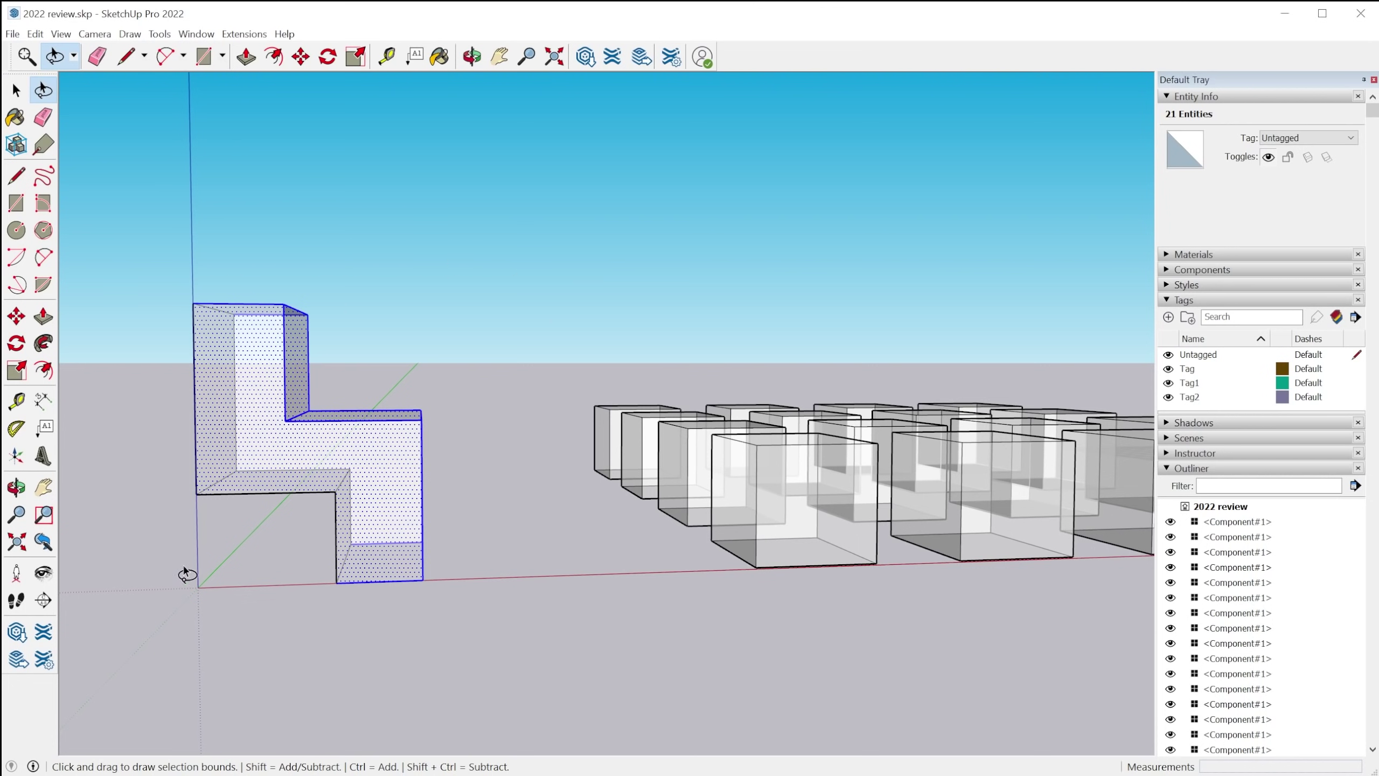
middle_click_drag(186, 574, 195, 535)
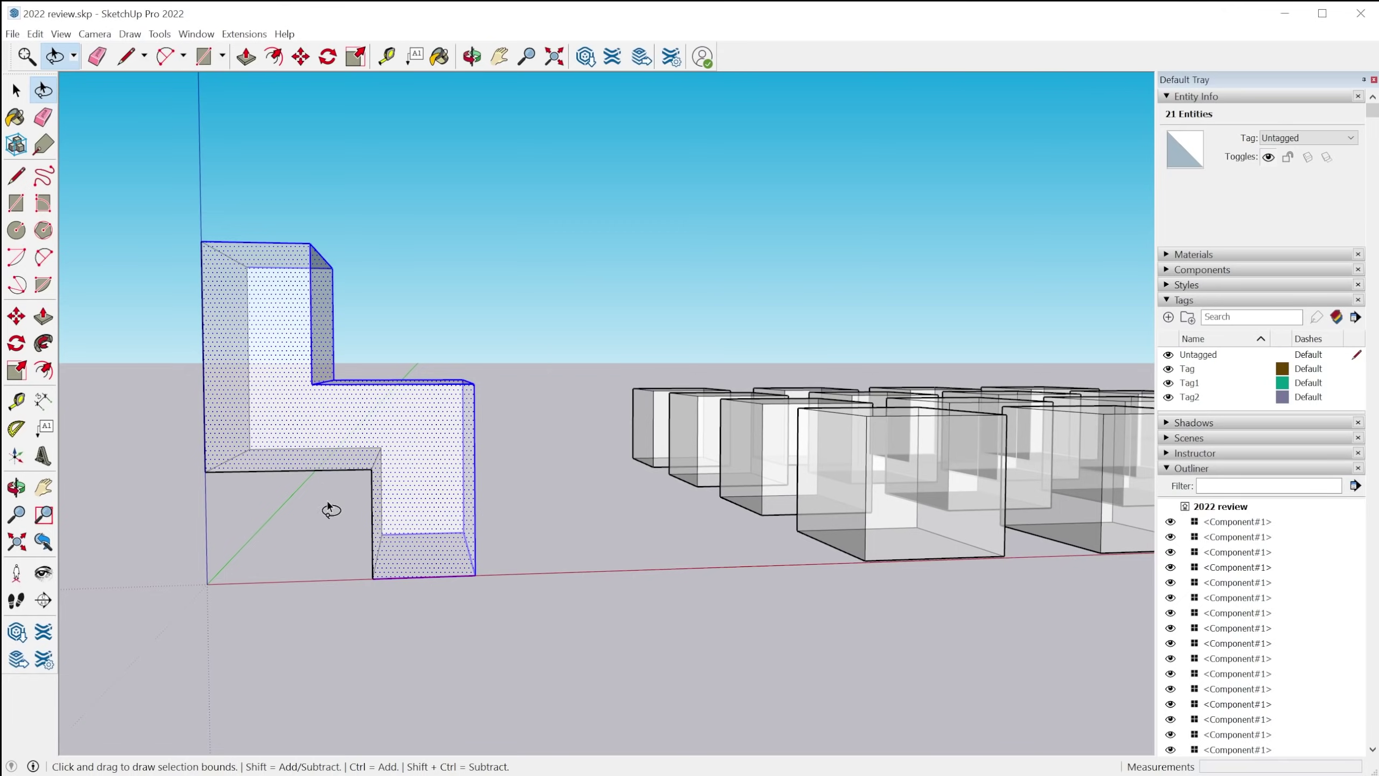
middle_click_drag(331, 510, 262, 529)
key("o")
left_click_drag(899, 497, 607, 266)
Step: Turn X-ray off and lasso-select several of the upper-right boxes
key("x")
key("space")
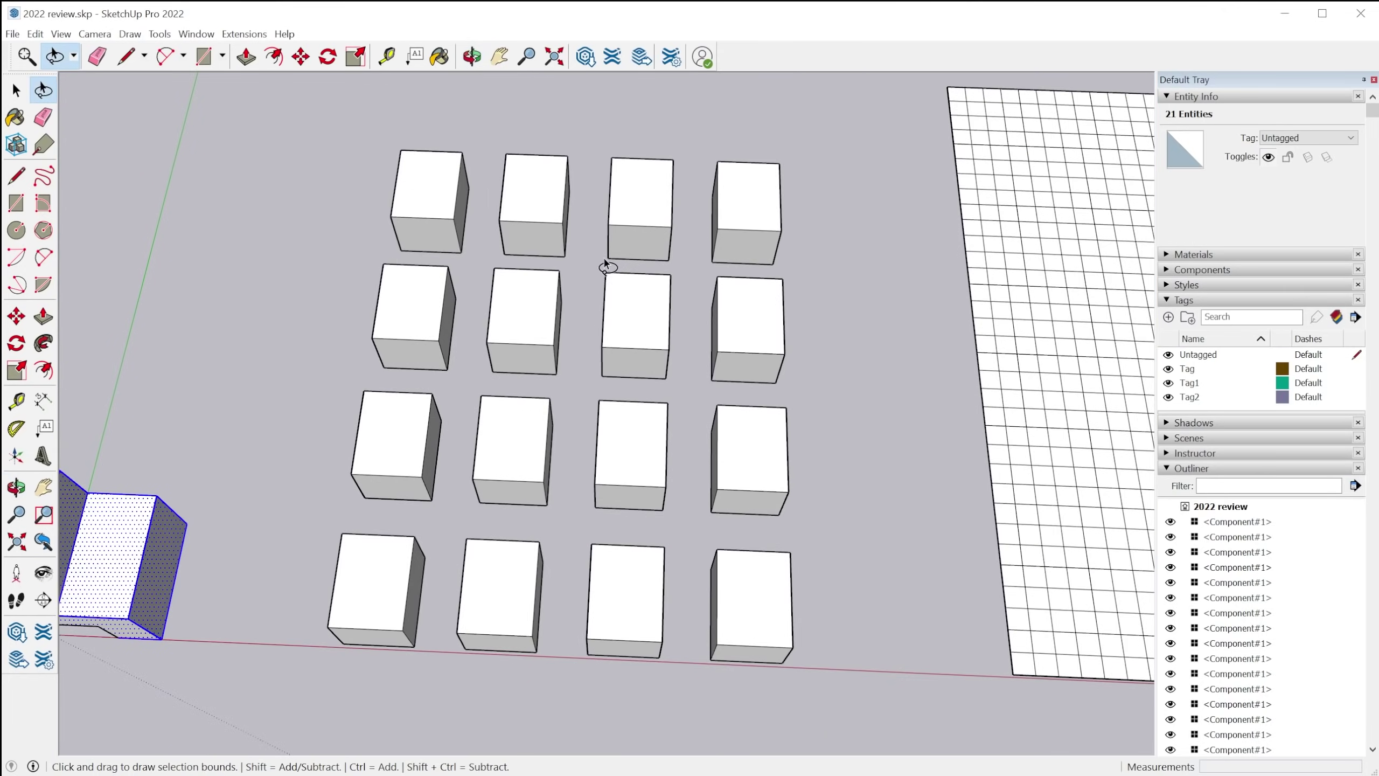
mouse_move(462, 128)
left_mouse_down()
mouse_move(667, 137)
mouse_move(816, 242)
mouse_move(837, 364)
mouse_move(659, 389)
mouse_move(521, 363)
mouse_move(478, 247)
mouse_move(469, 169)
left_mouse_up()
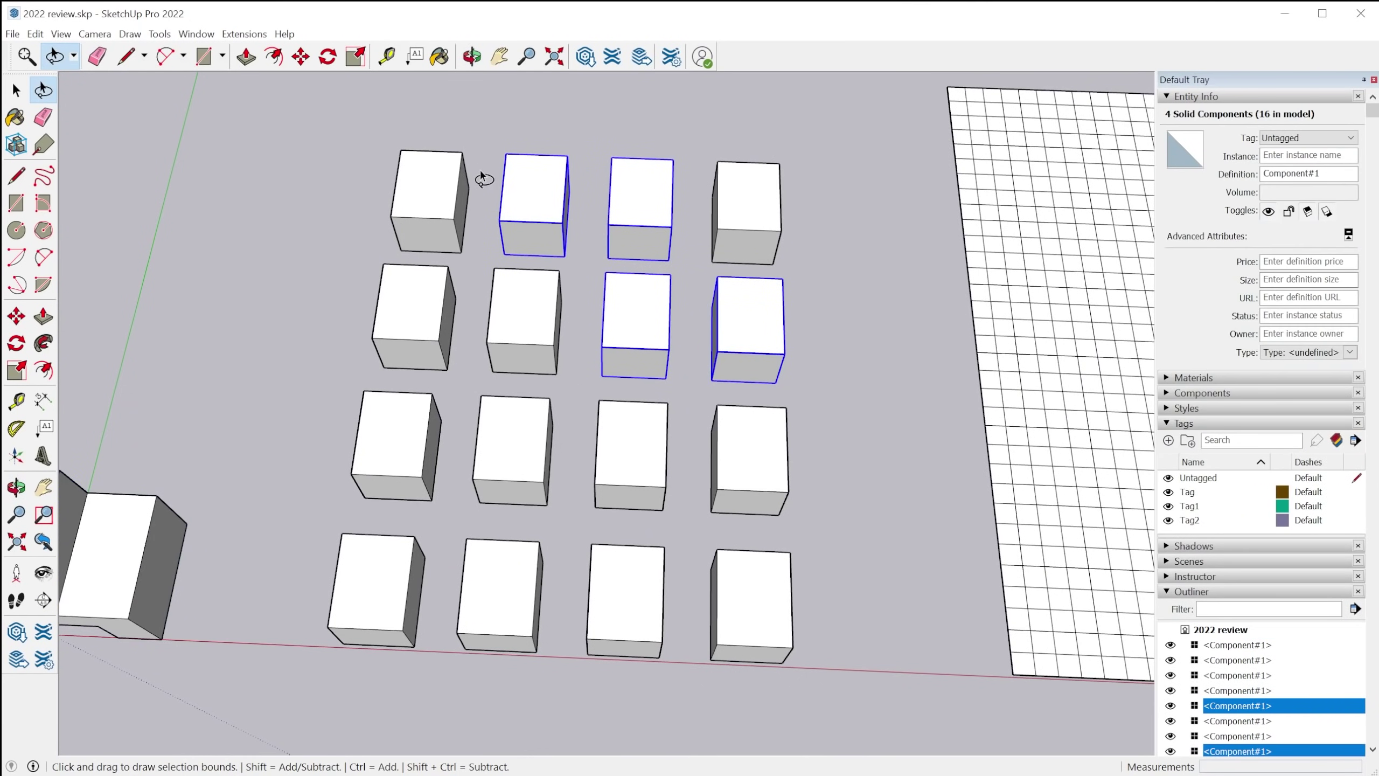
mouse_move(490, 118)
left_mouse_down()
mouse_move(821, 138)
mouse_move(838, 339)
mouse_move(774, 392)
mouse_move(653, 403)
mouse_move(459, 381)
left_mouse_up()
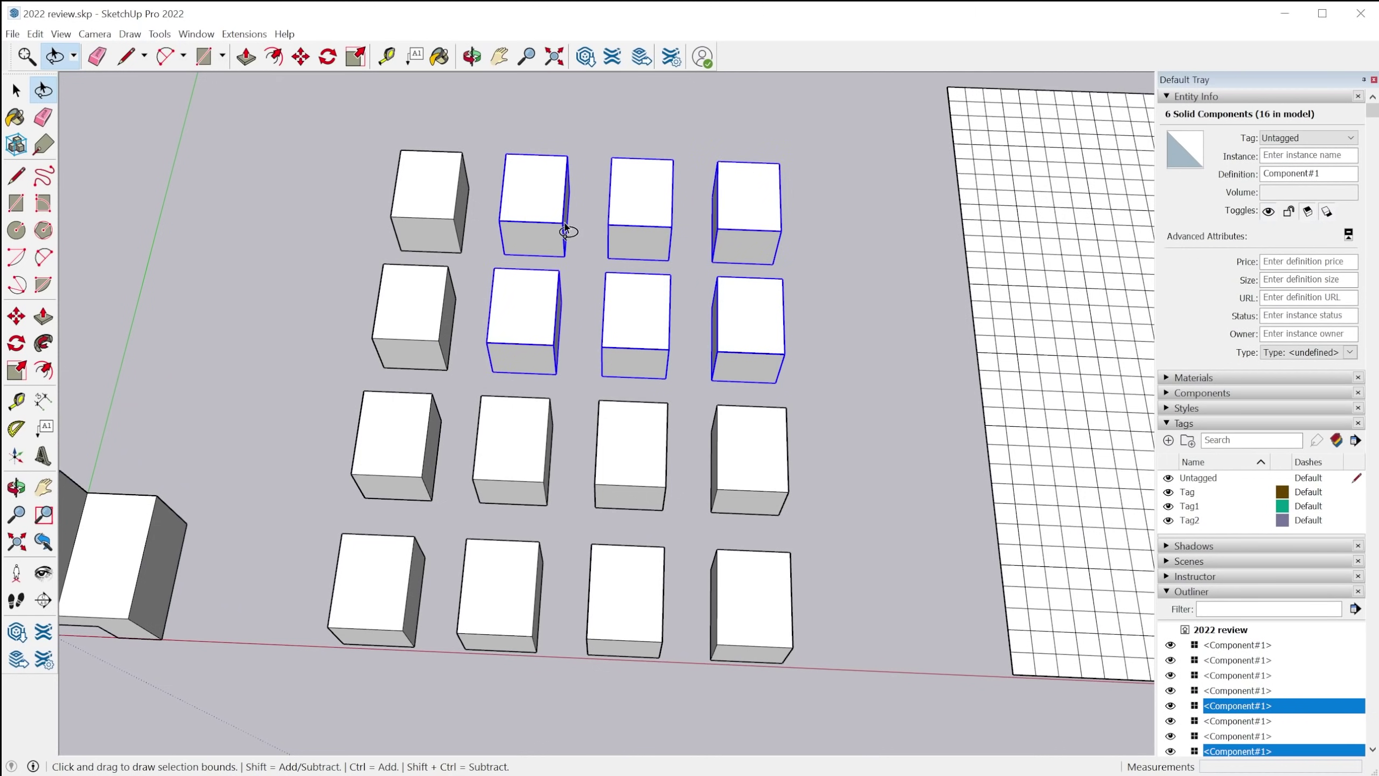
mouse_move(477, 121)
left_mouse_down()
mouse_move(605, 121)
mouse_move(864, 199)
mouse_move(859, 373)
mouse_move(772, 451)
mouse_move(653, 446)
mouse_move(455, 424)
mouse_move(477, 350)
left_mouse_up()
mouse_move(813, 456)
left_mouse_down()
mouse_move(863, 165)
mouse_move(686, 113)
mouse_move(554, 159)
mouse_move(524, 247)
mouse_move(521, 450)
left_mouse_up()
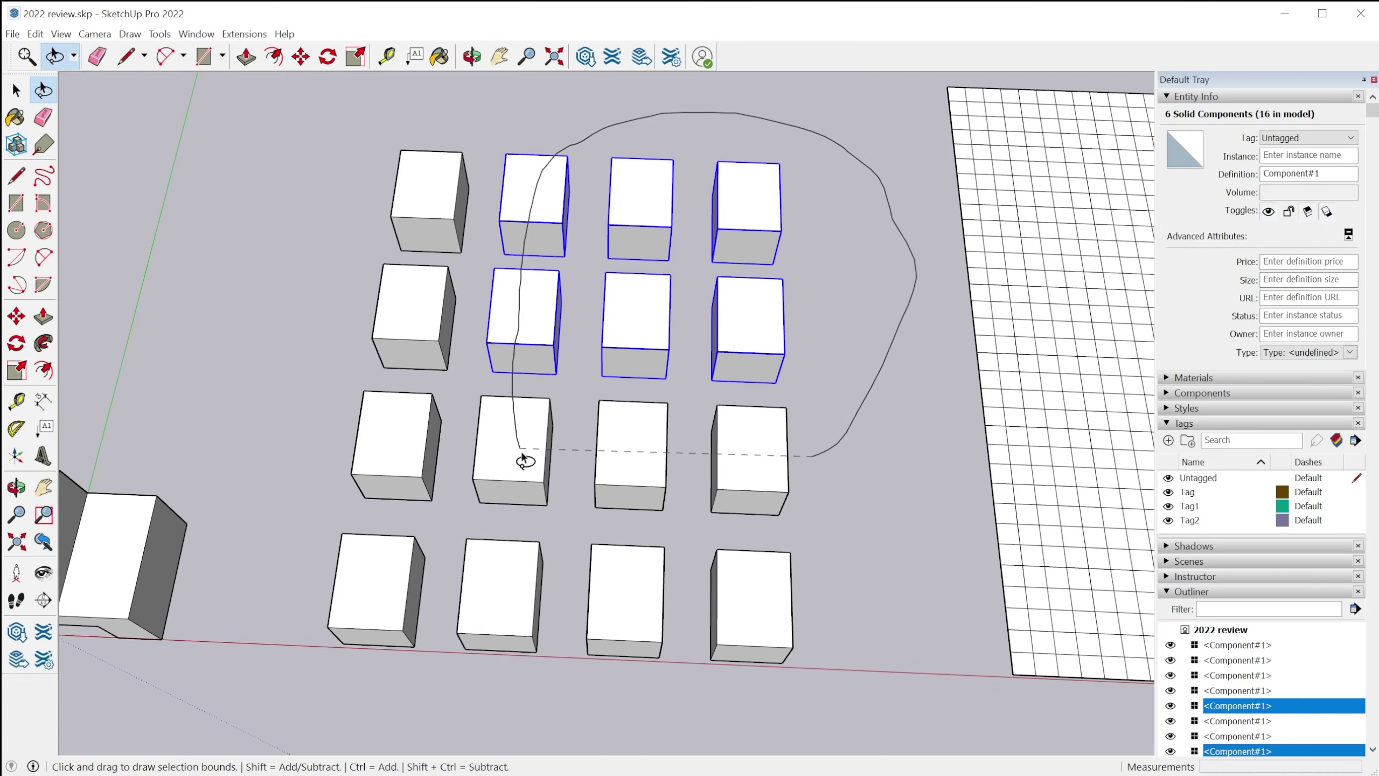
left_click_drag(522, 457, 524, 456)
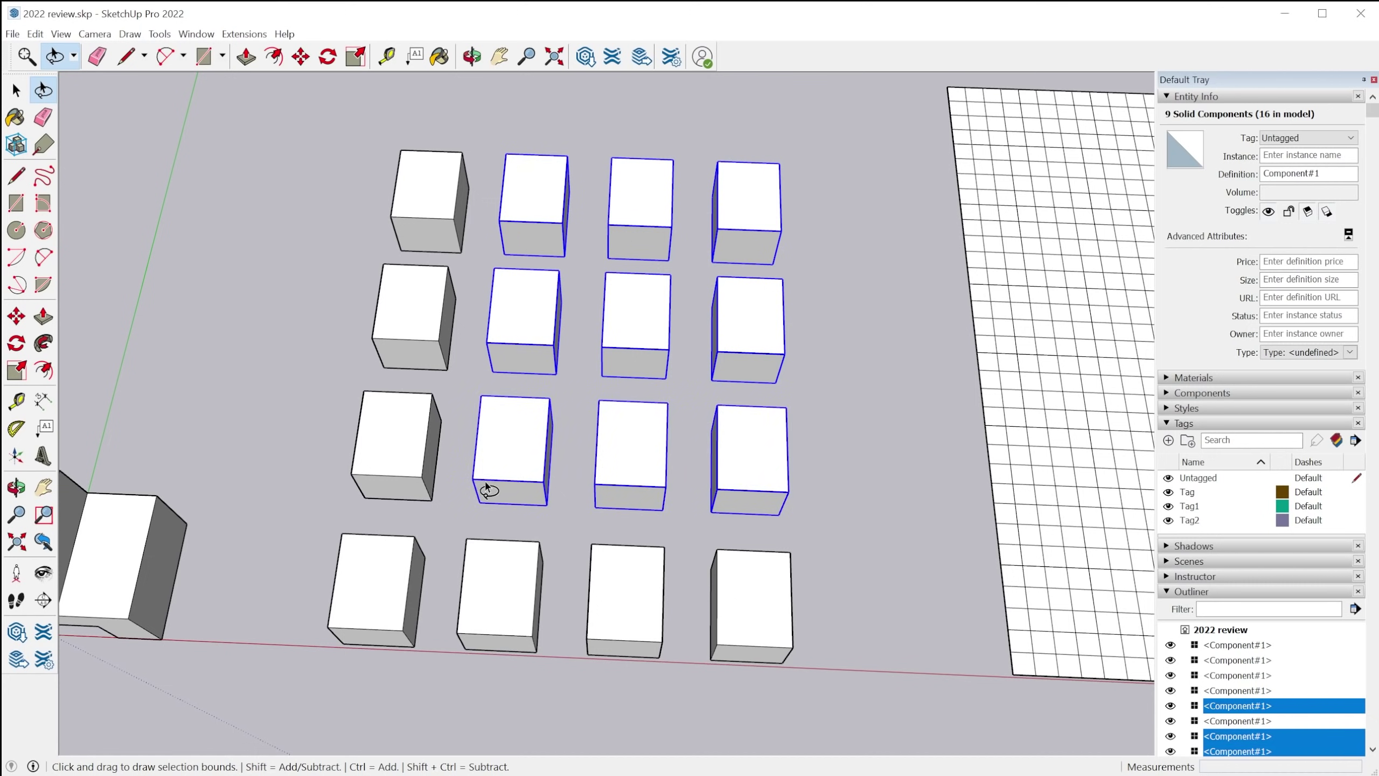
Step: Clear the box selection, including the stray grid edge
scroll(282, 548, "down", 3)
scroll(279, 550, "down", 1)
scroll(988, 563, "up", 3)
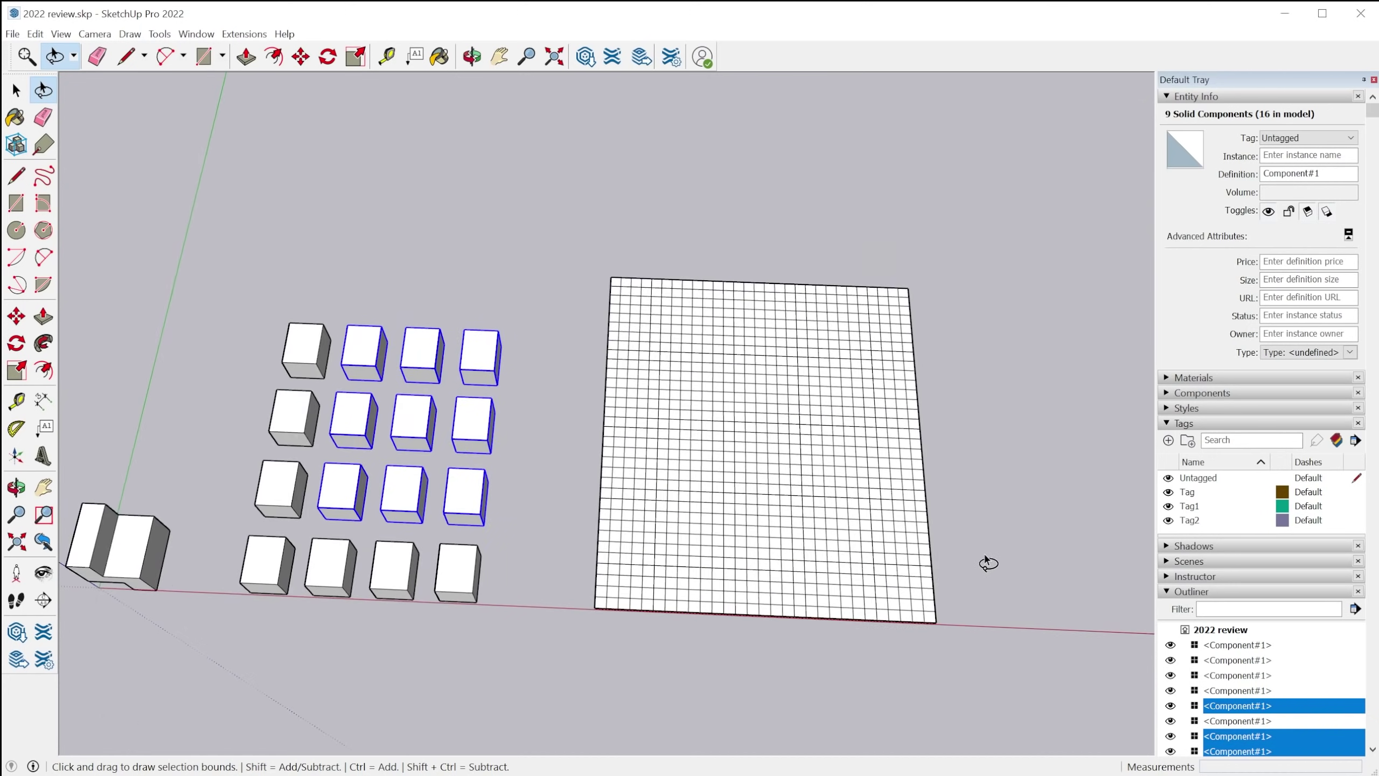
key("space")
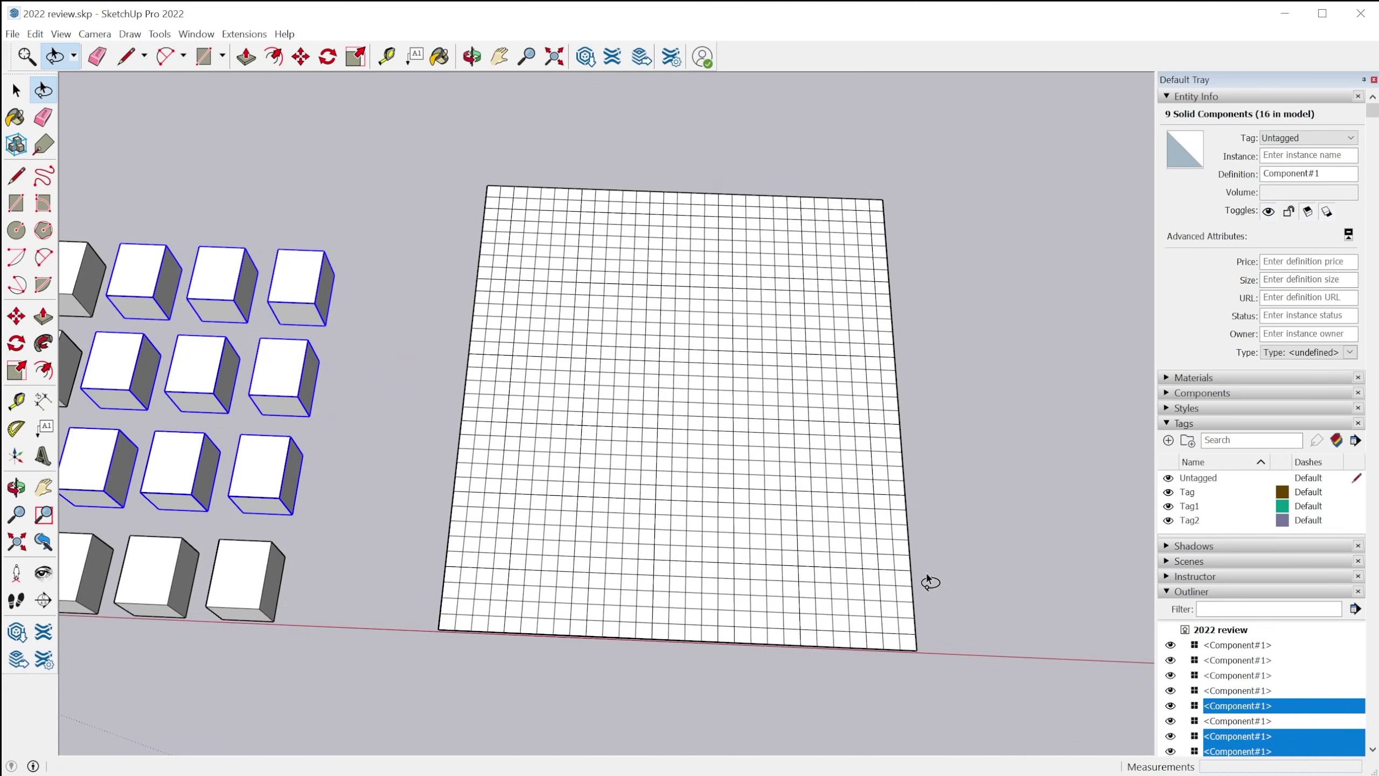
left_click(872, 555)
left_click(956, 547)
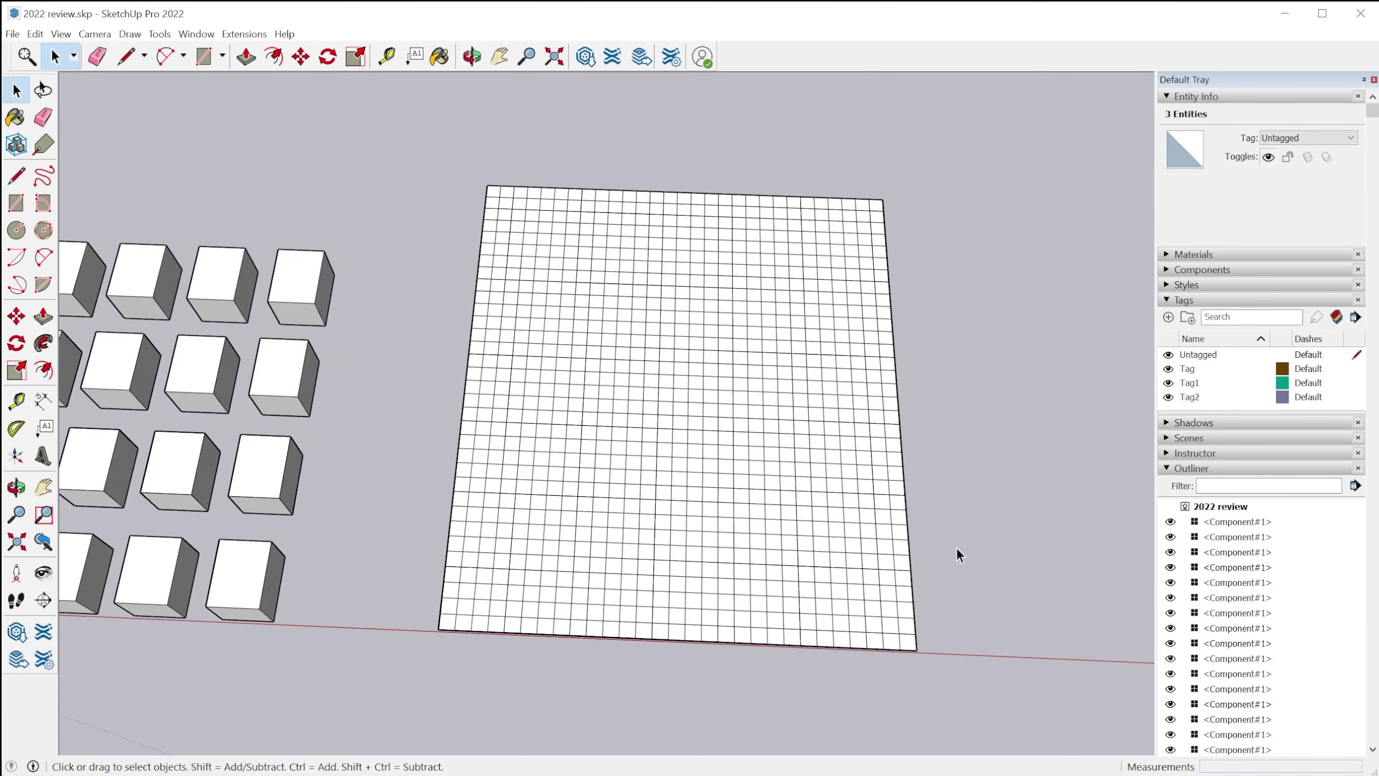
Step: Lasso a curved lower-right swath of the grid, 1354 entities, and orbit low
left_click(43, 90)
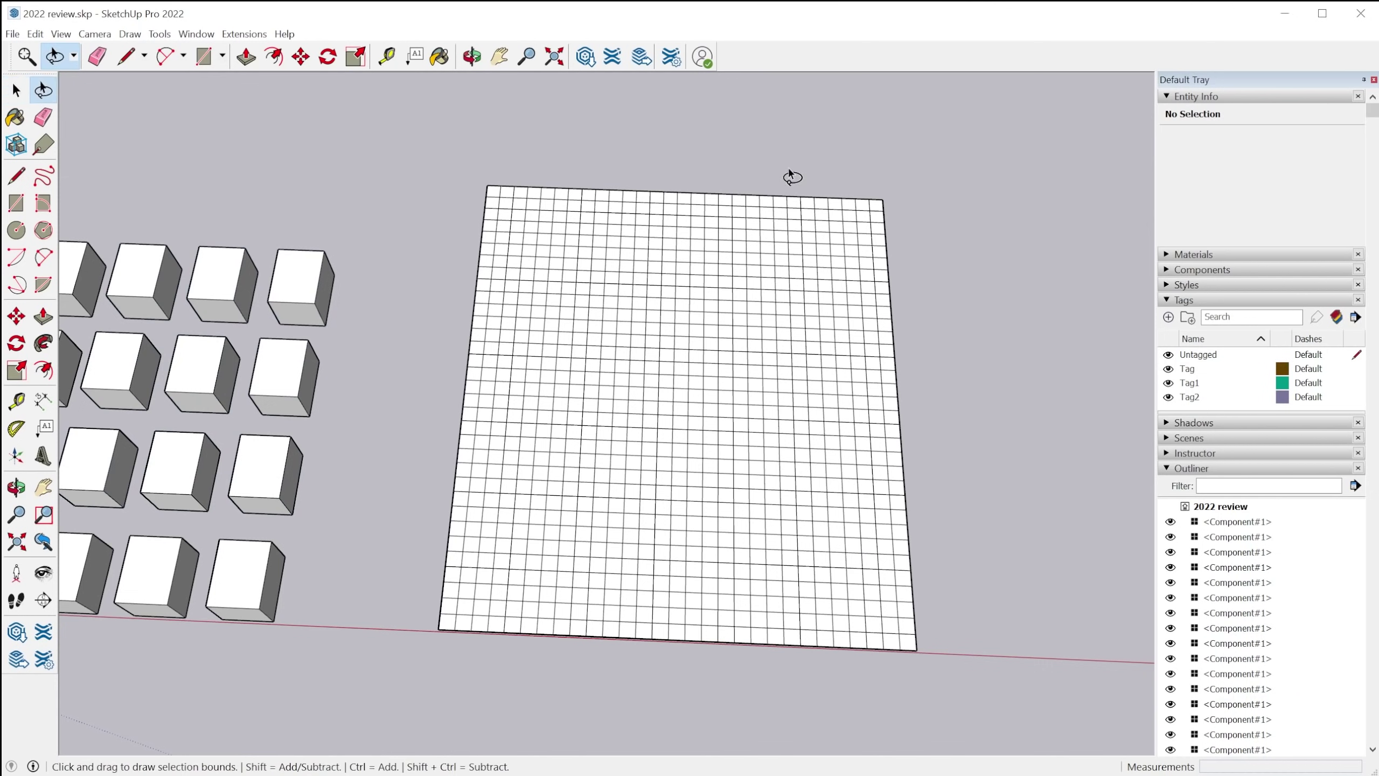
mouse_move(940, 198)
right_mouse_down()
mouse_move(871, 164)
mouse_move(791, 314)
mouse_move(760, 517)
mouse_move(666, 594)
right_mouse_up()
mouse_move(667, 594)
left_mouse_down()
mouse_move(553, 650)
mouse_move(722, 739)
mouse_move(947, 728)
mouse_move(1001, 677)
left_mouse_up()
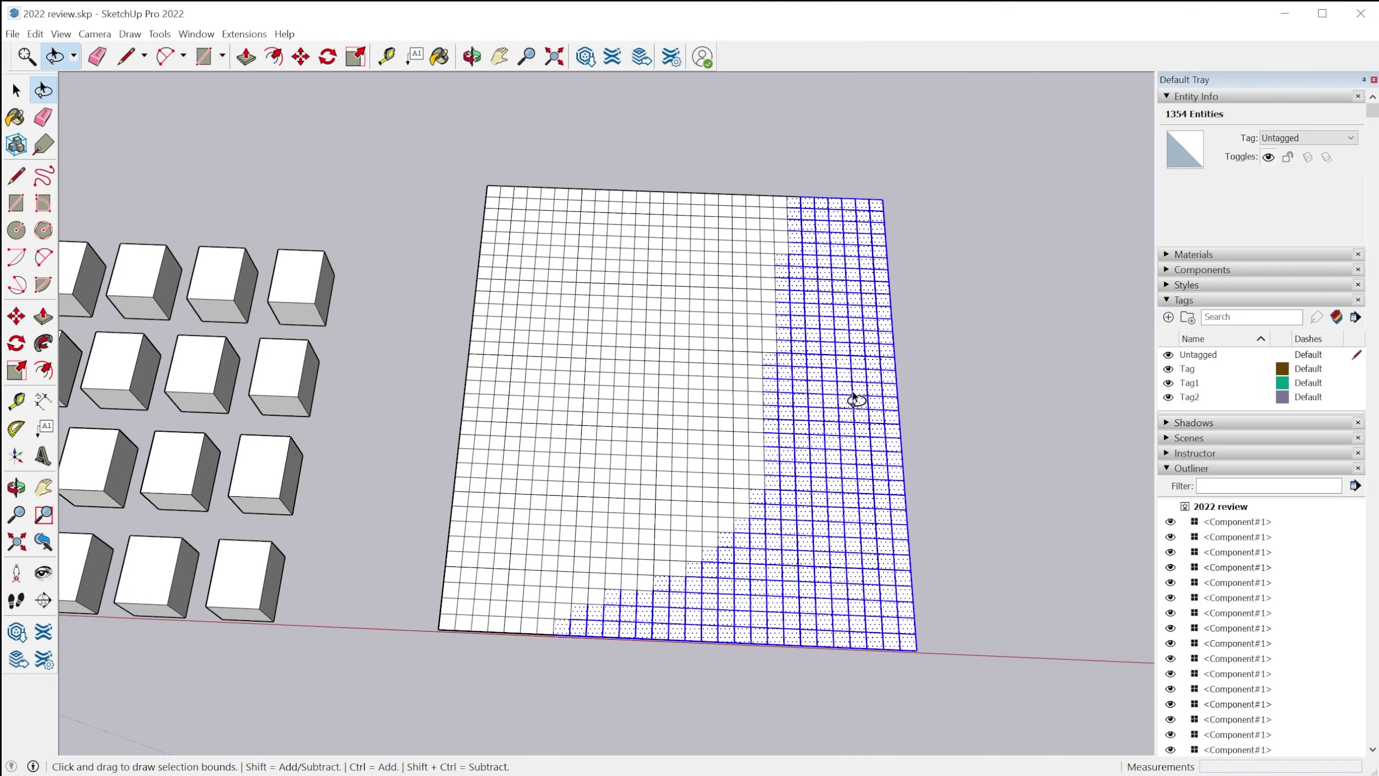
middle_click_drag(939, 480, 1025, 455)
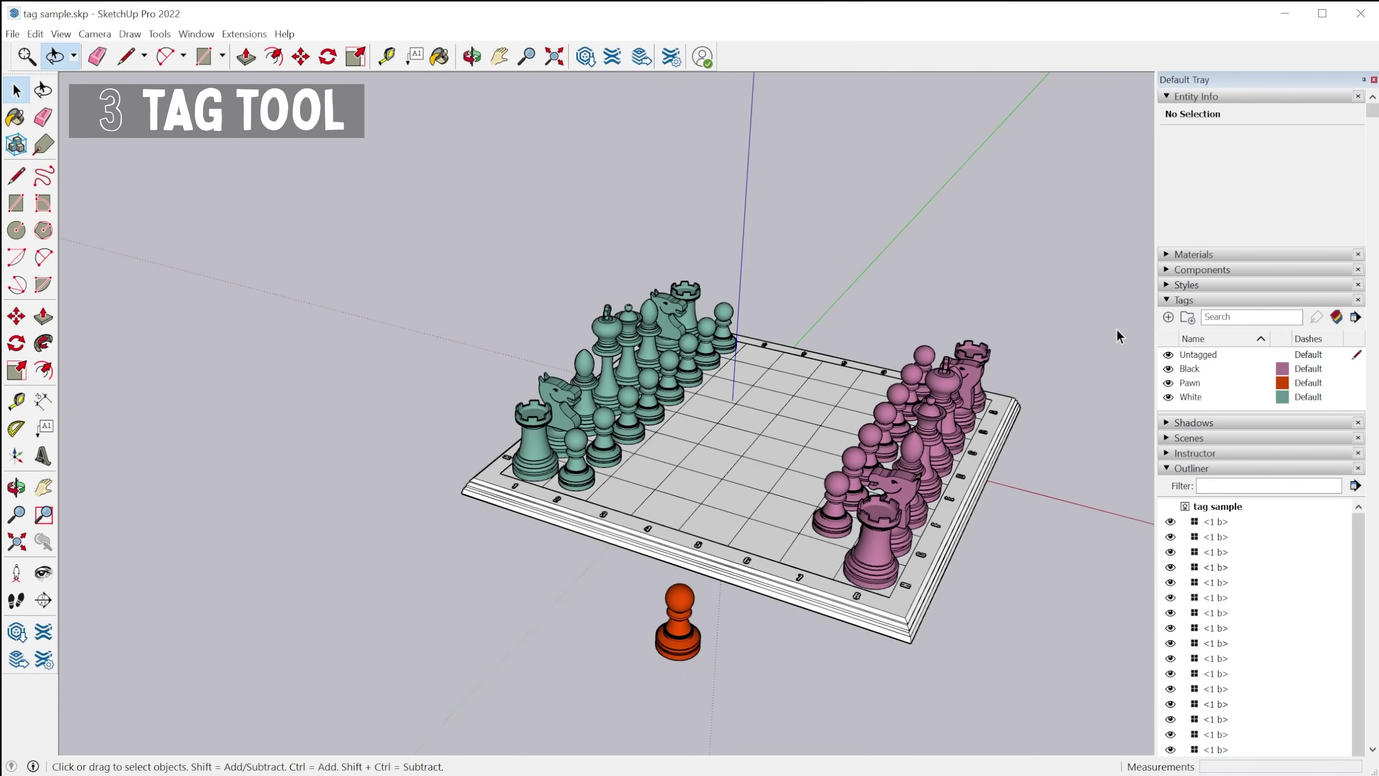
Step: Use the Tag tool to give the lone orange pawn the Black tag
scroll(1103, 467, "up", 2)
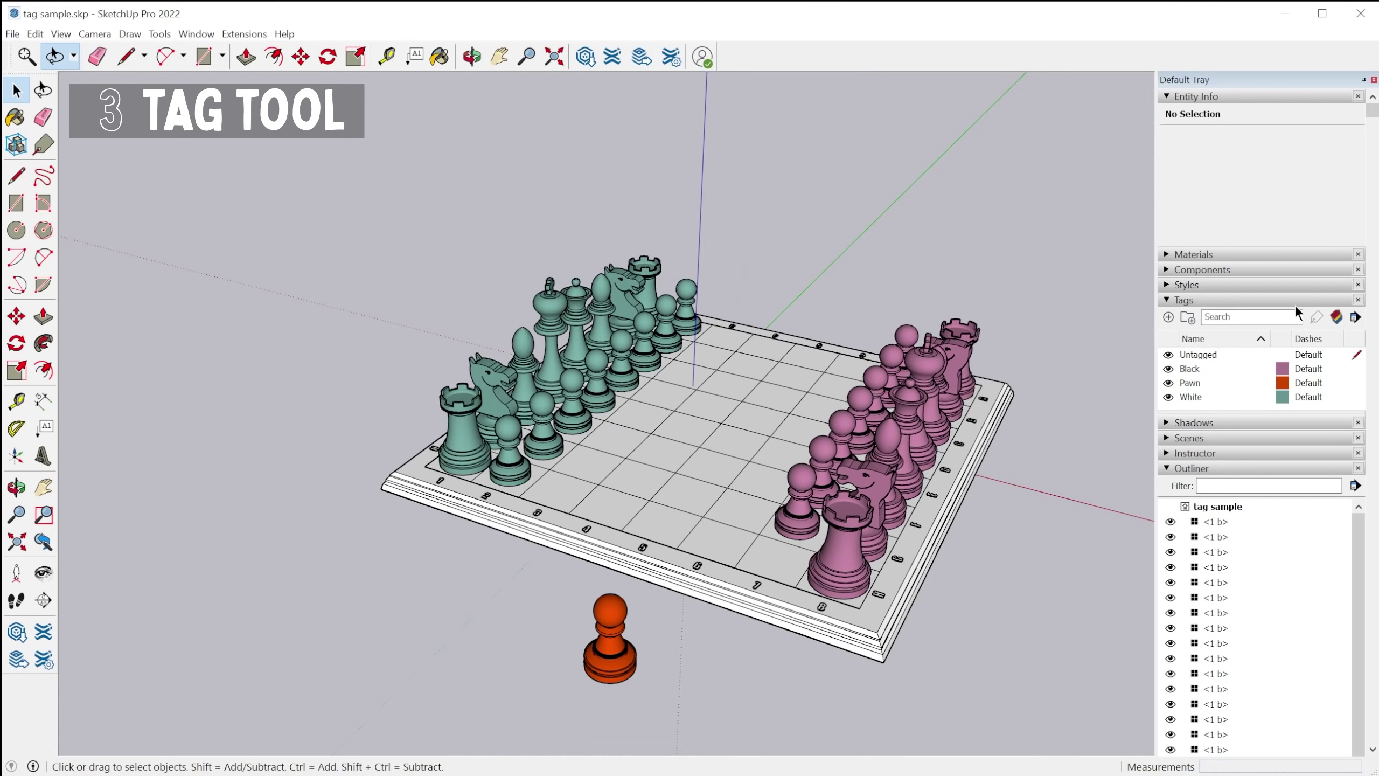
left_click(1315, 318)
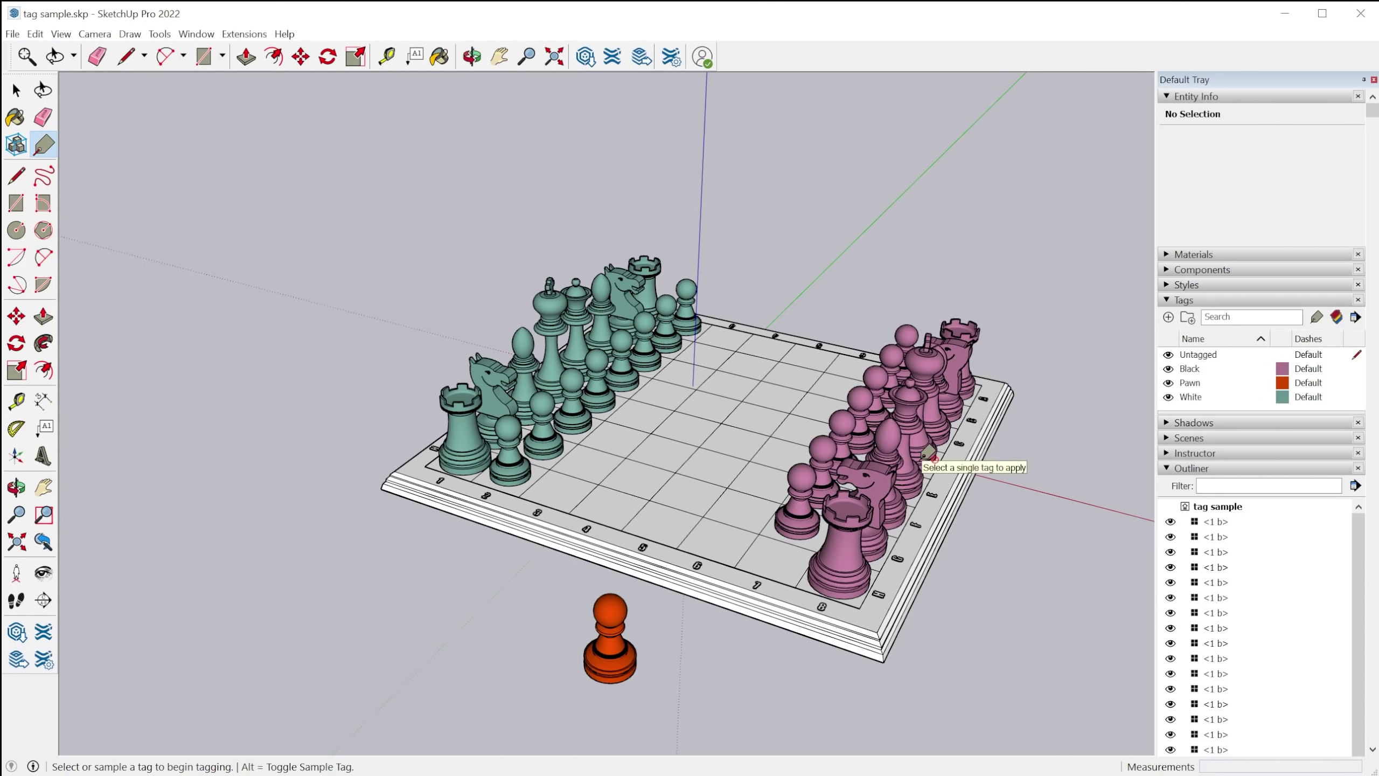
left_click(1196, 370)
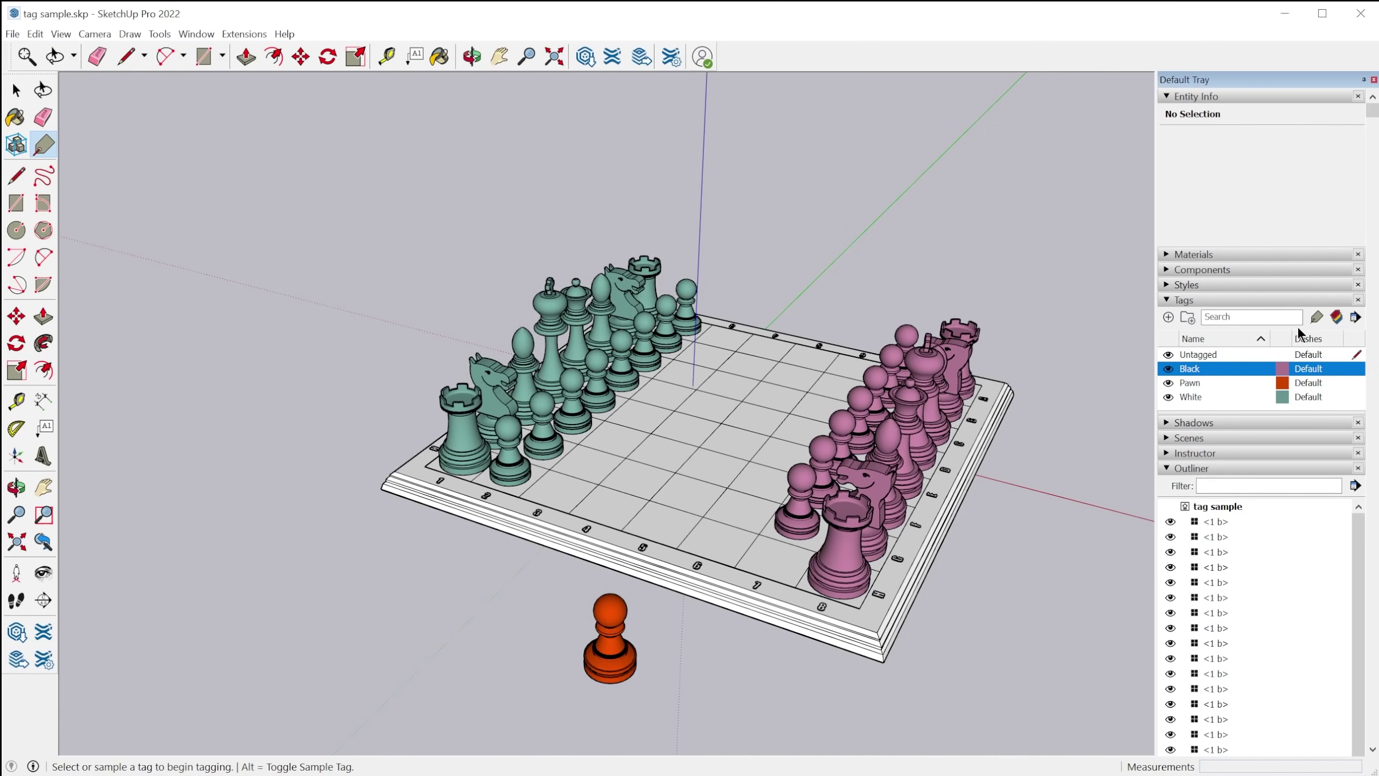
left_click(1317, 316)
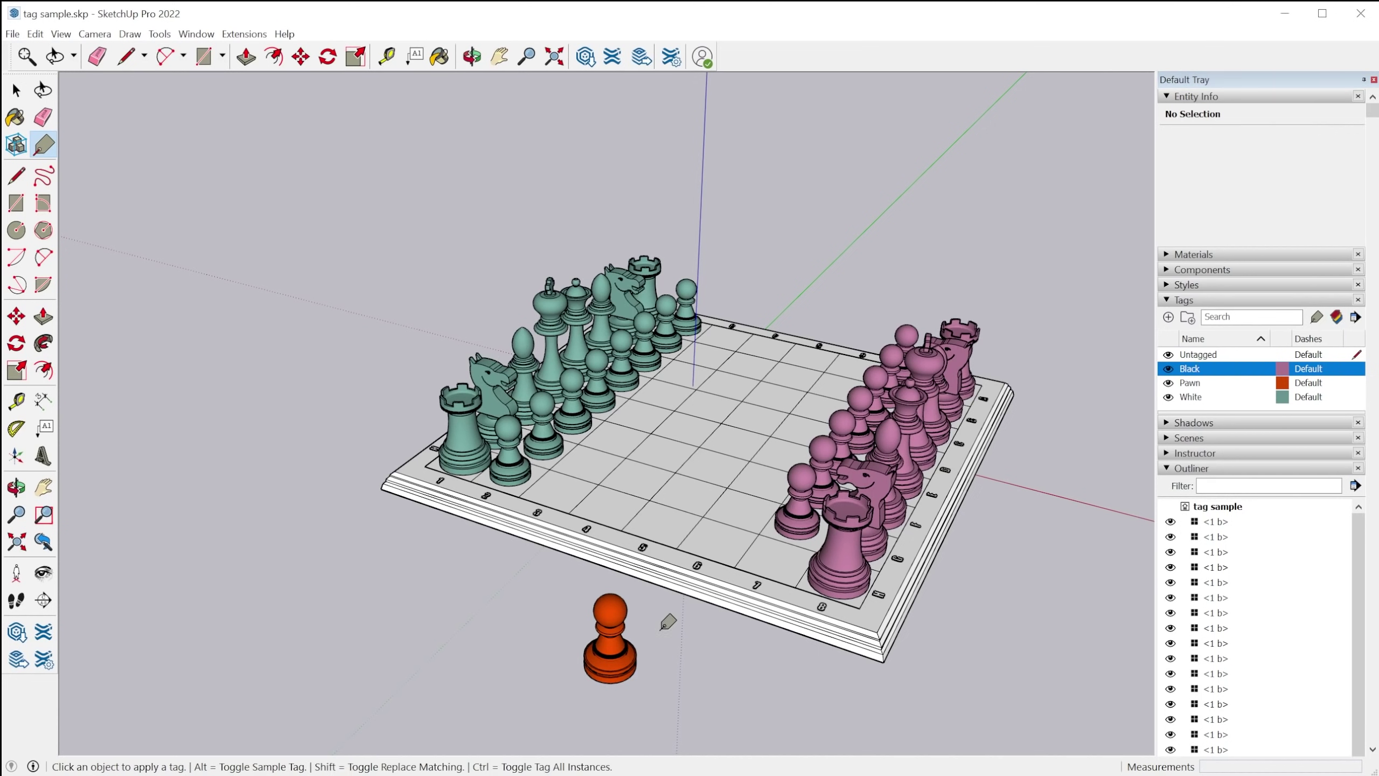
left_click(620, 625)
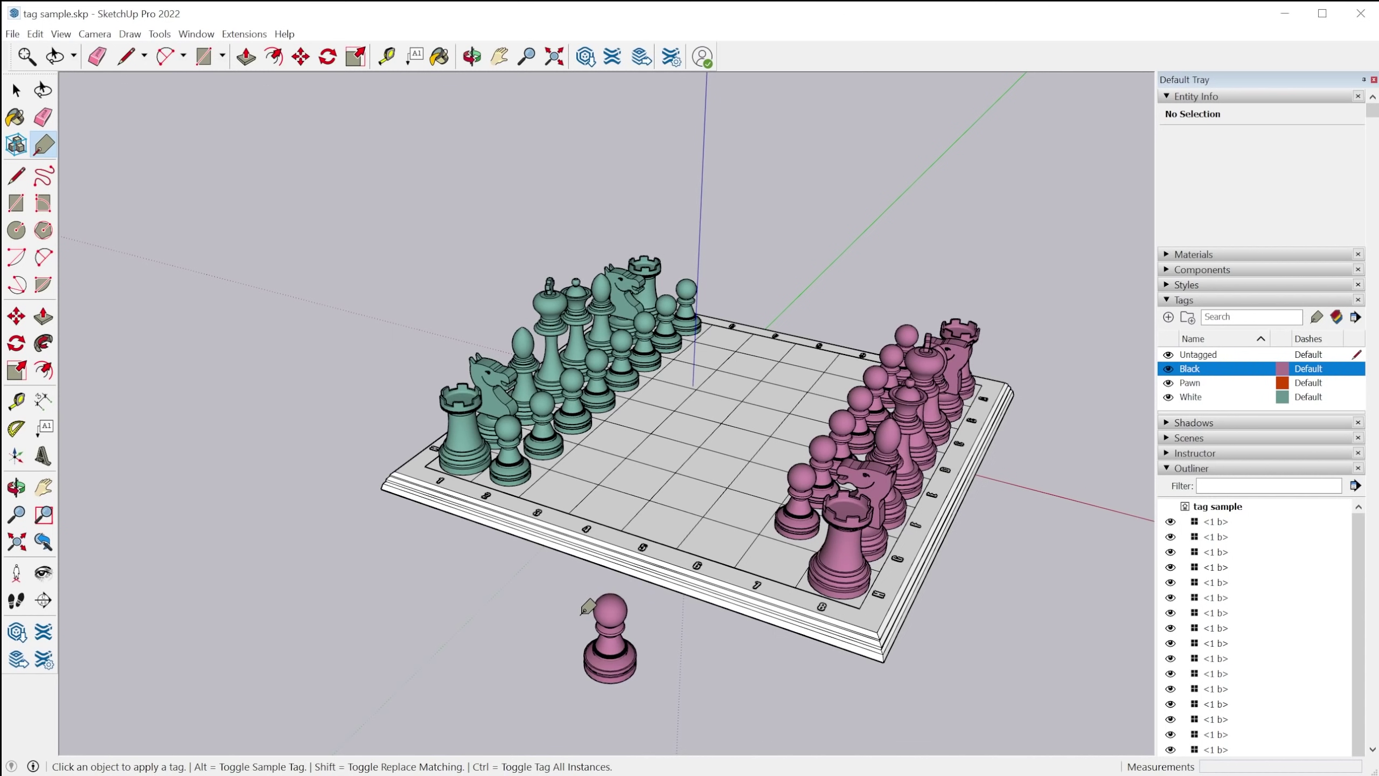
left_click(1336, 317)
left_click(1336, 319)
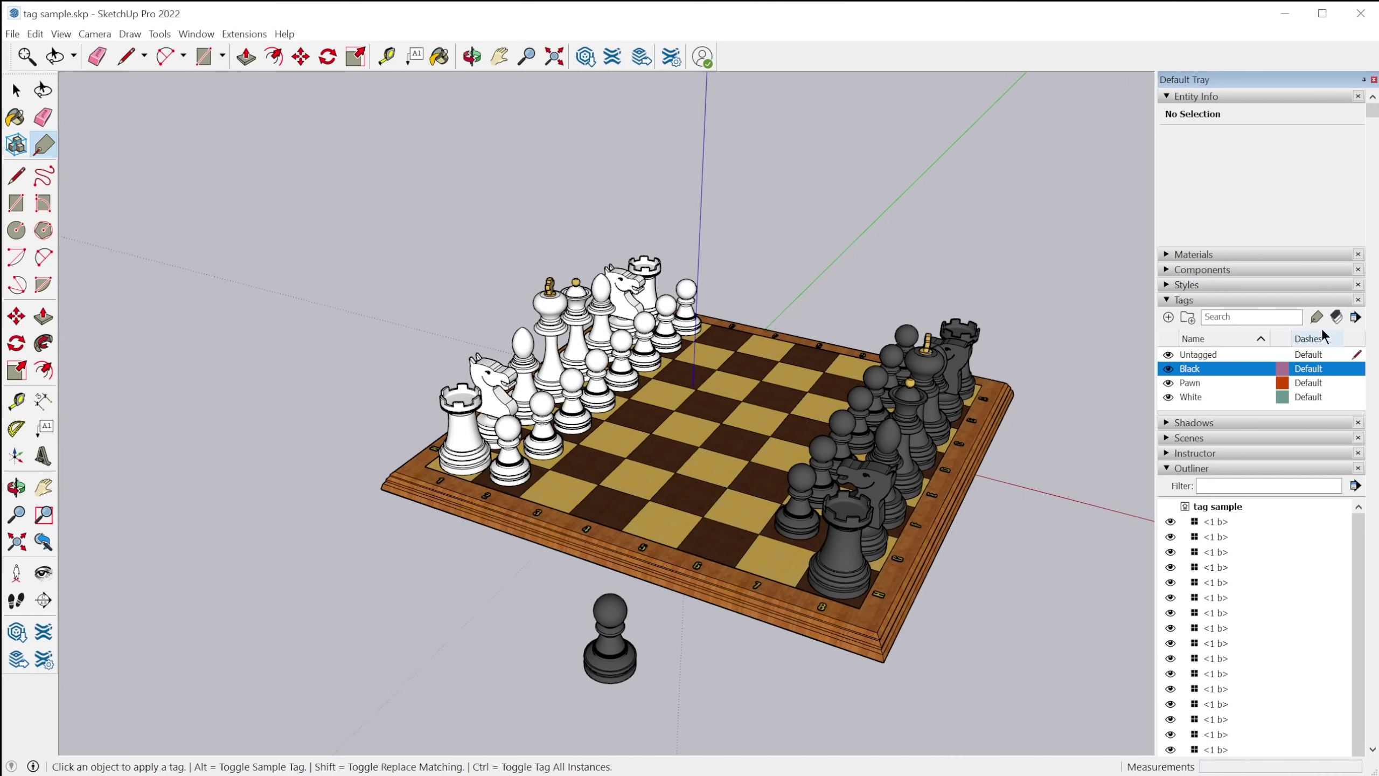
left_click(1335, 317)
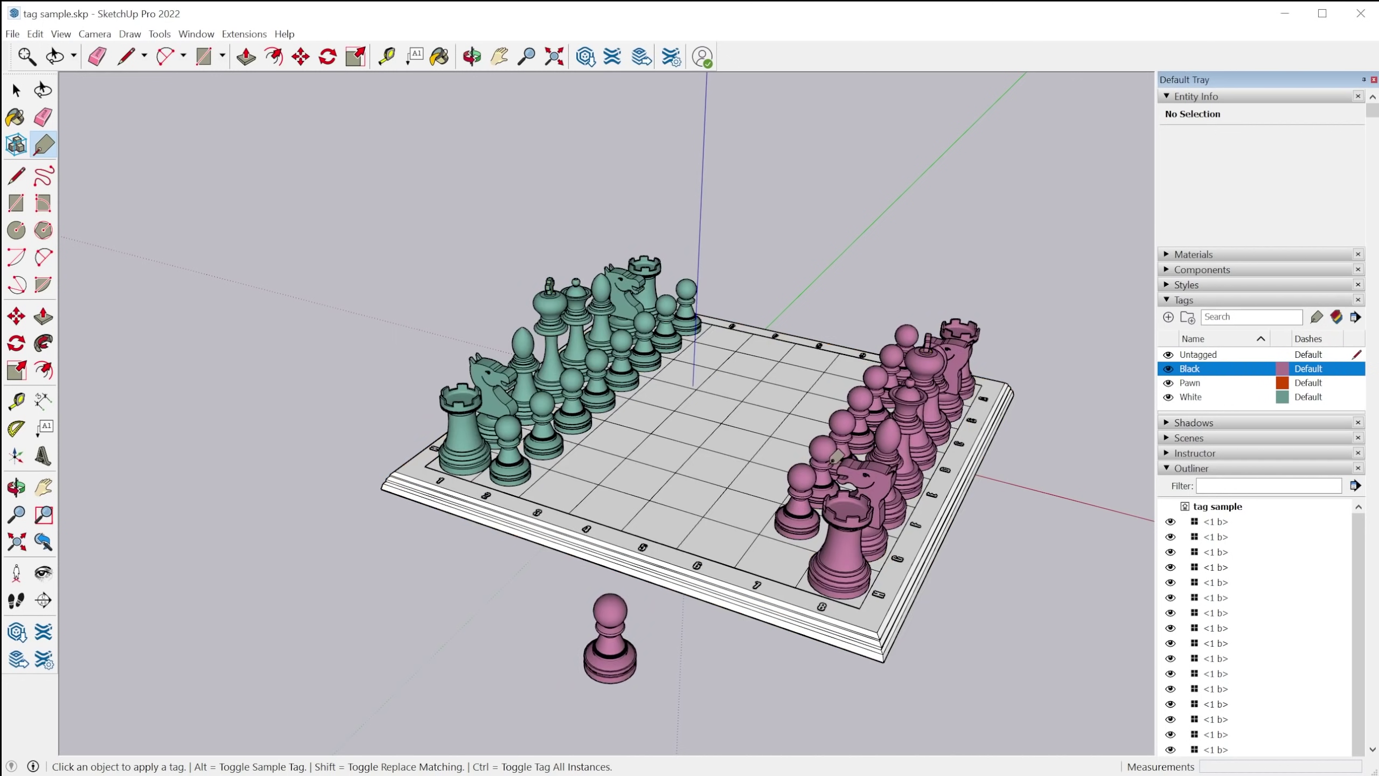
scroll(845, 508, "up", 1)
middle_click_drag(899, 517, 853, 451)
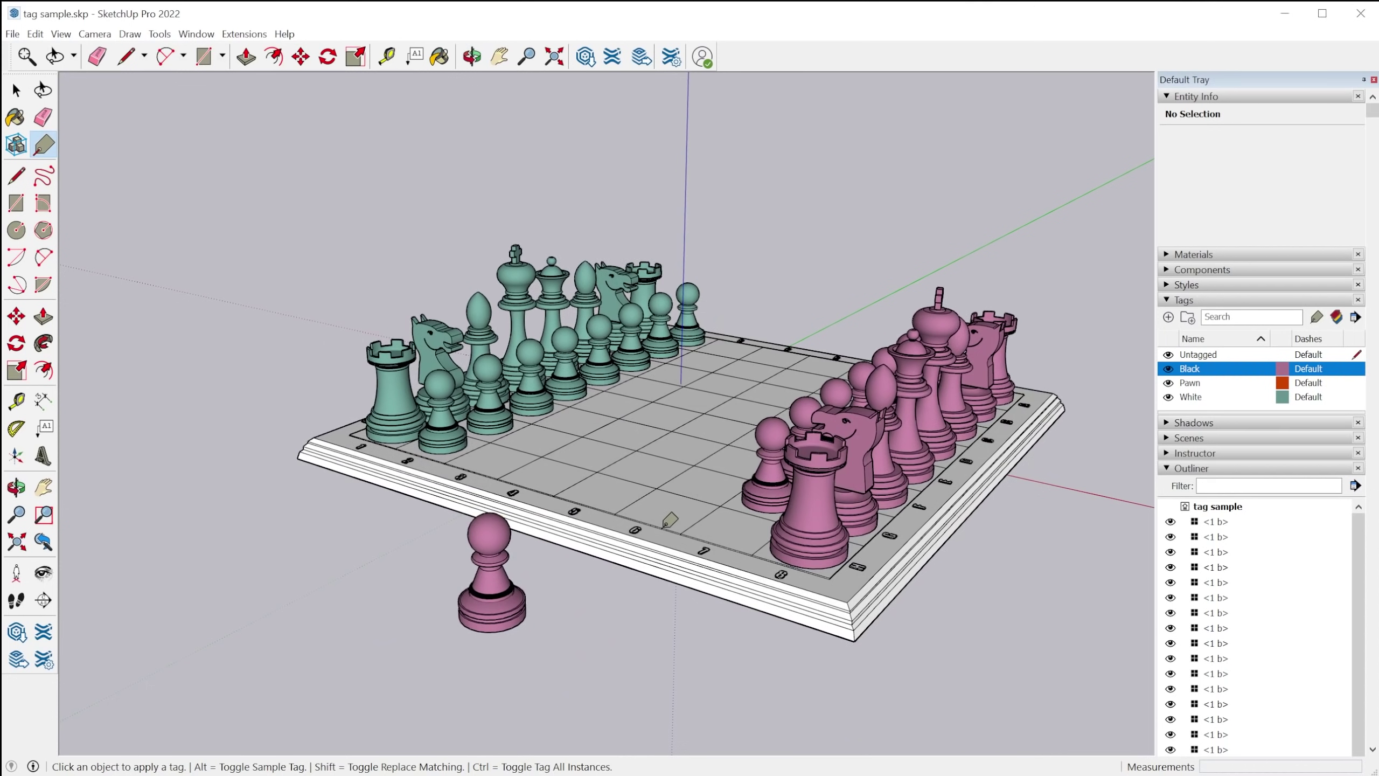
Step: Undo the Black tag, then Alt-sample the Pawn tag from the orange pawn
key("ctrl+z")
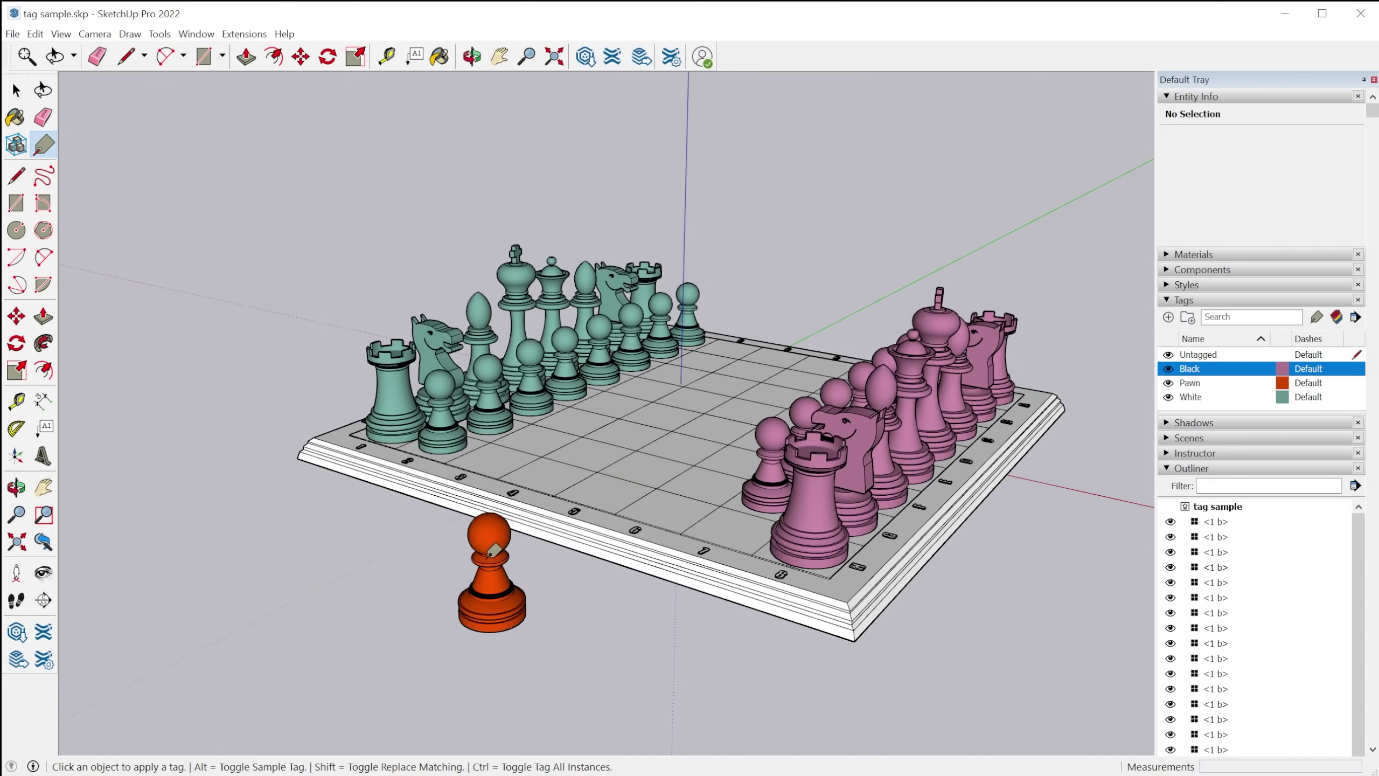
left_click(487, 530, "alt")
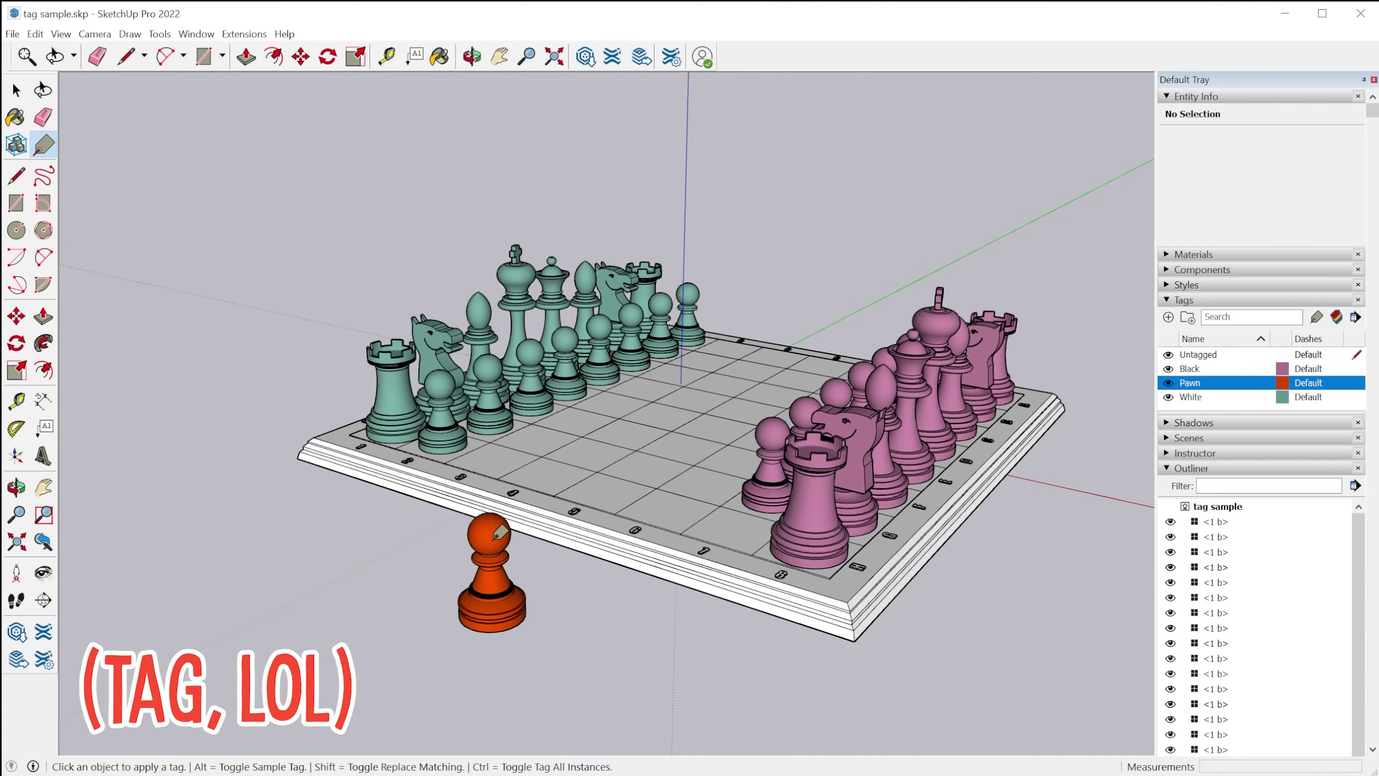
key("alt")
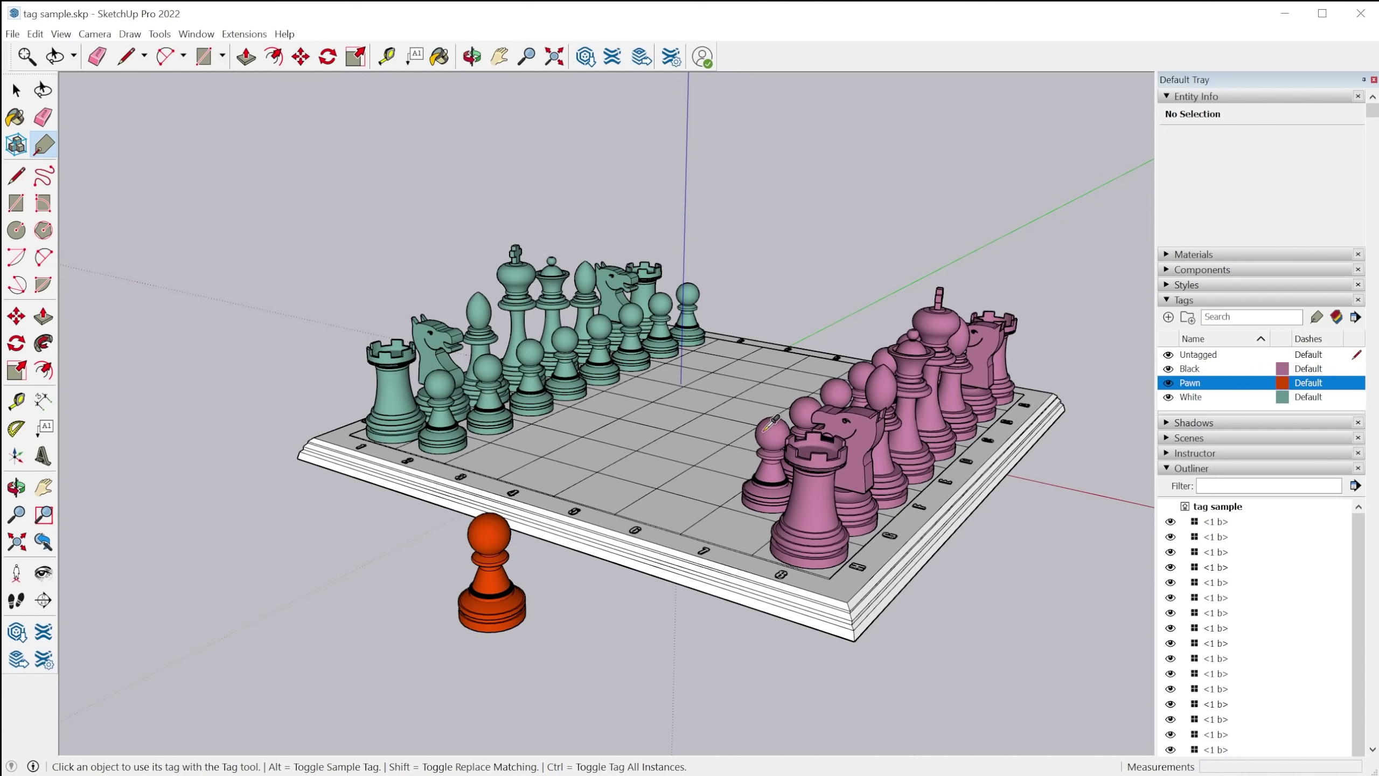
left_click(768, 429)
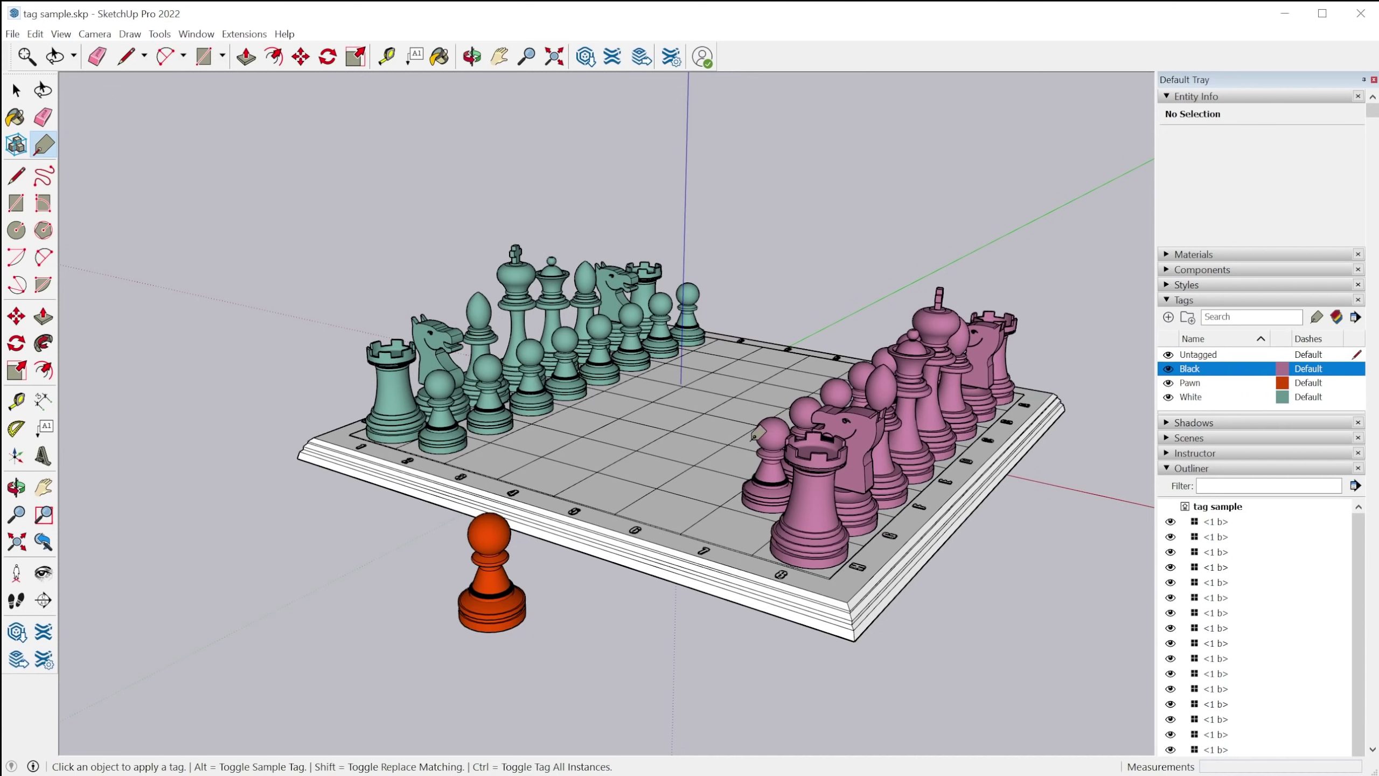
key("alt")
left_click(490, 534)
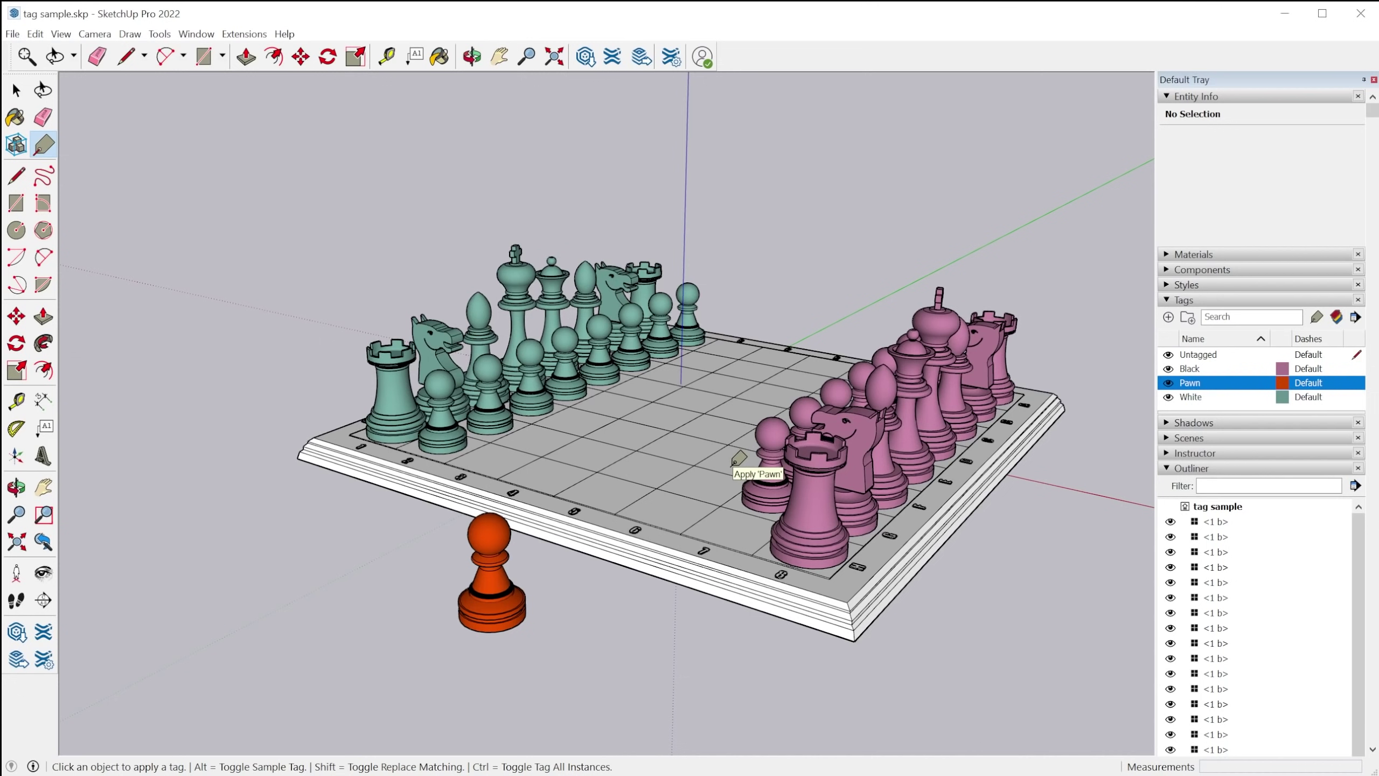
Step: Ctrl-click a board pawn to give every pawn instance the Pawn tag
middle_click_drag(669, 484, 791, 474)
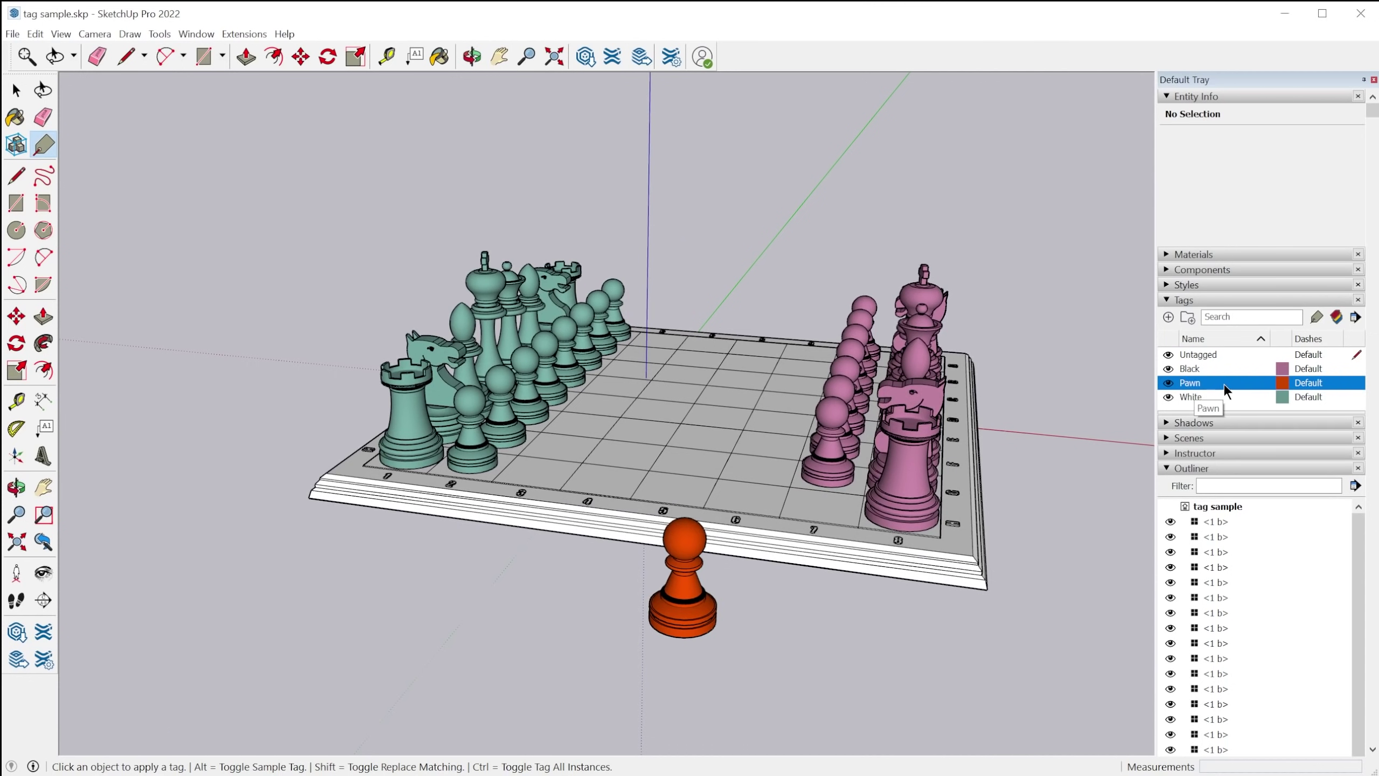
key("ctrl")
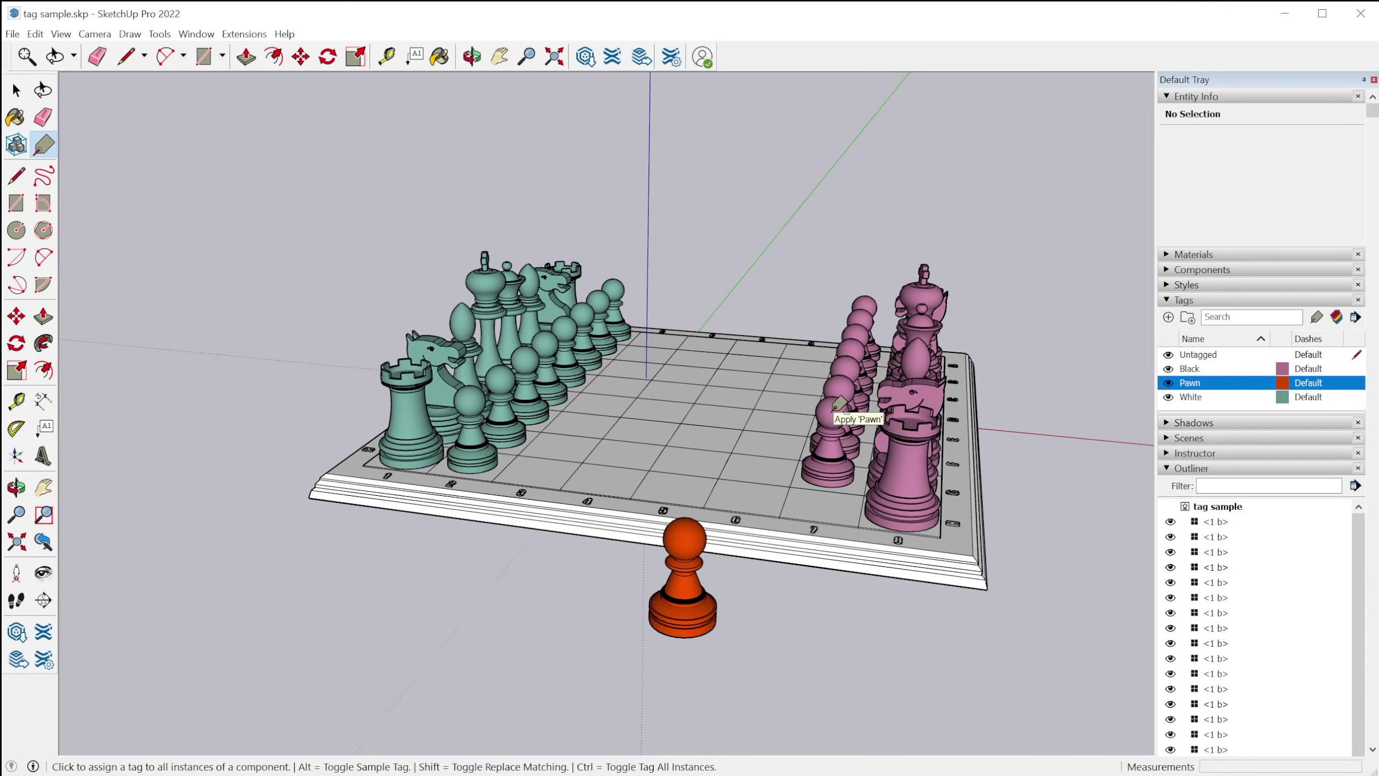
left_click(841, 403, "ctrl")
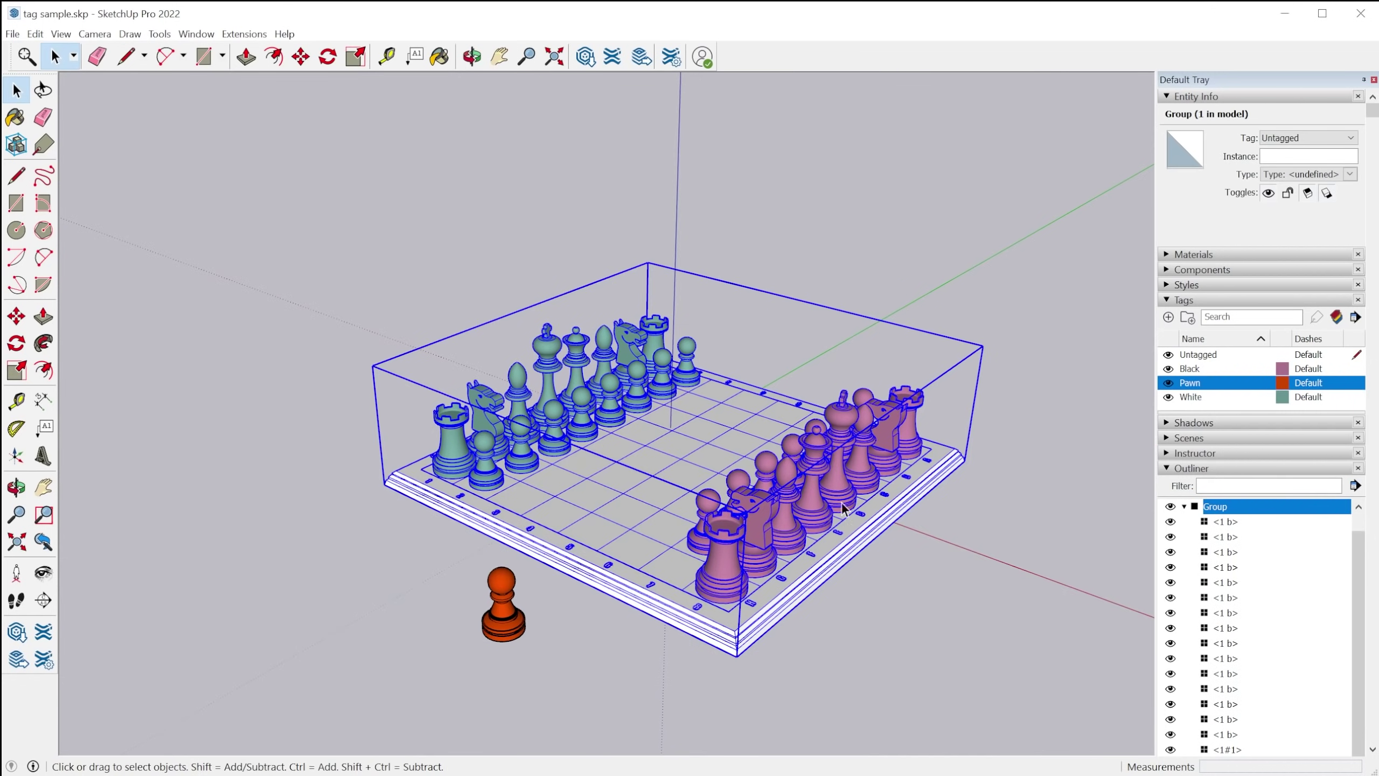
left_click(856, 625)
Step: Apply Pawn to all copies of the lone front pawn, then select the board group
left_click(494, 568)
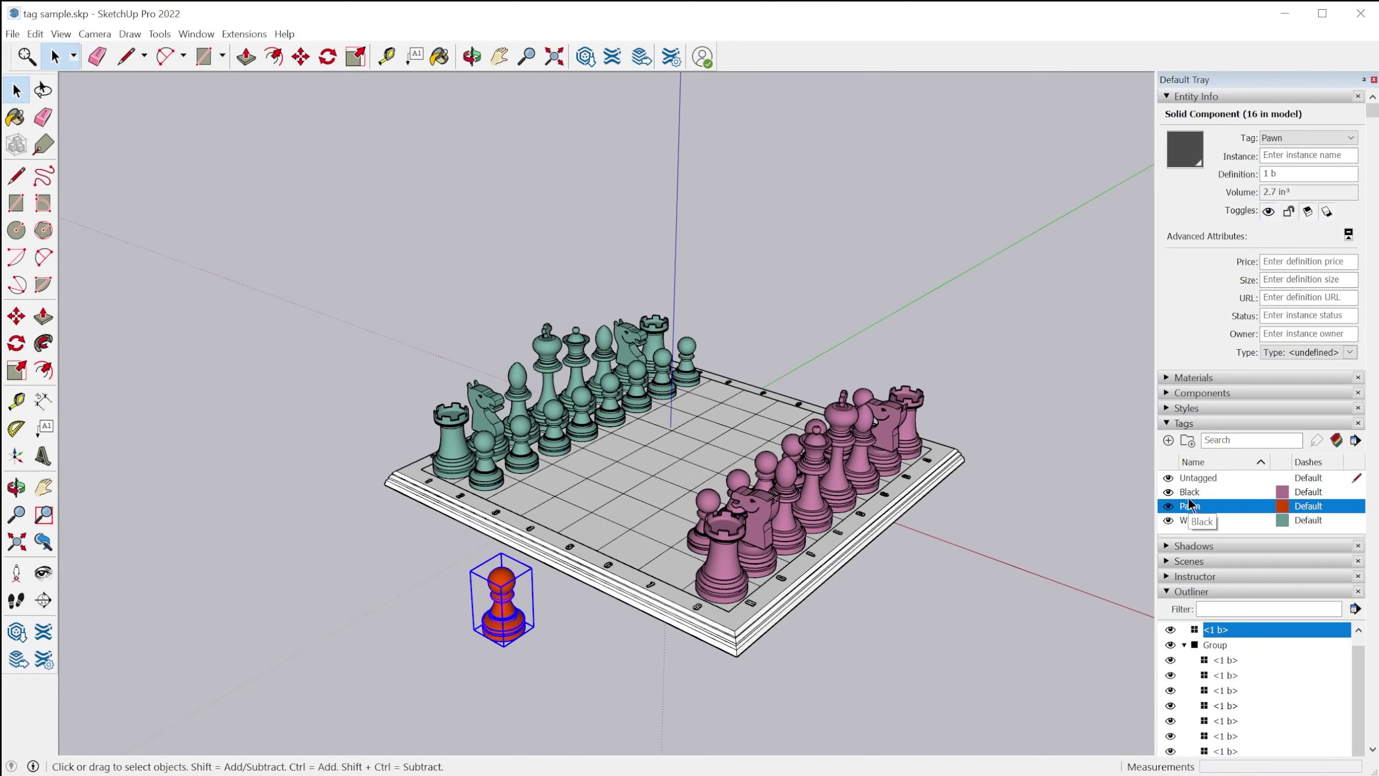
left_click(1316, 440)
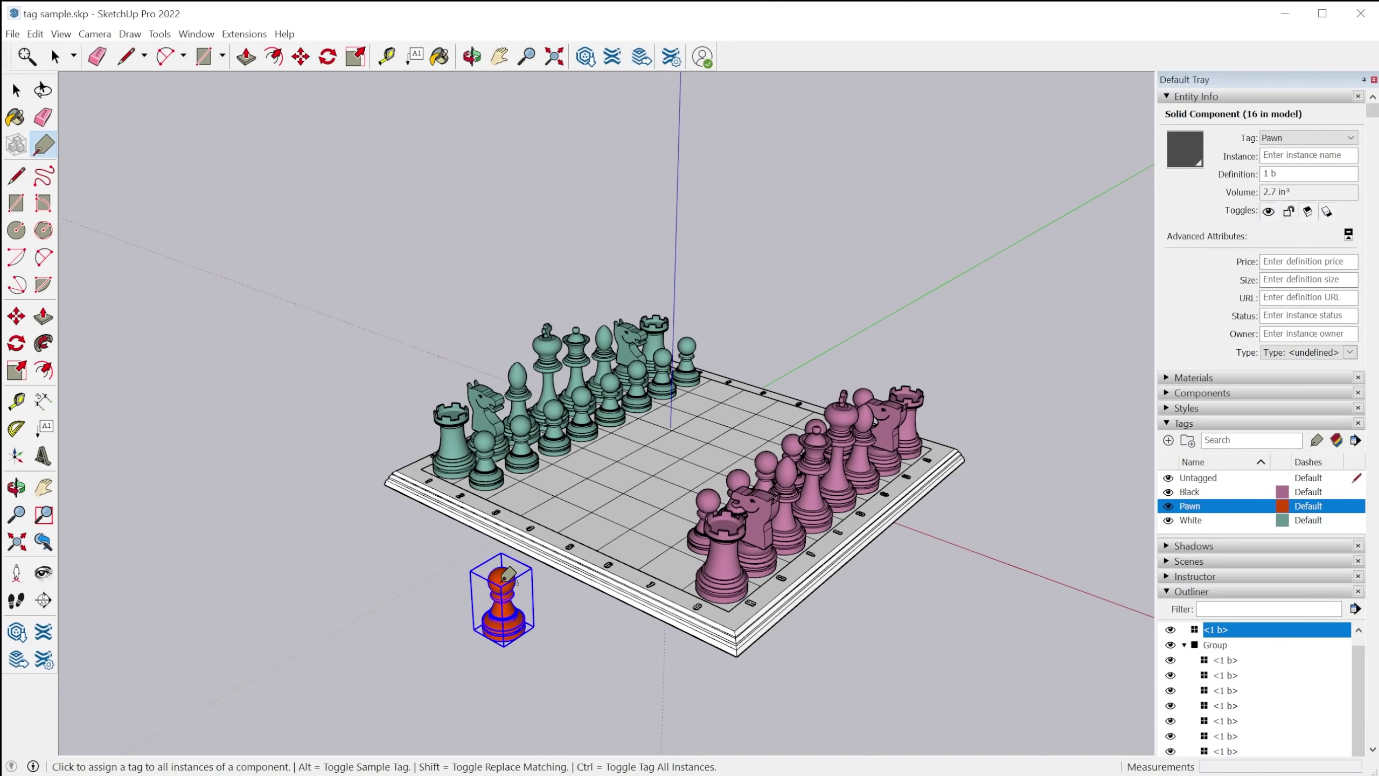
left_click(510, 575, "ctrl")
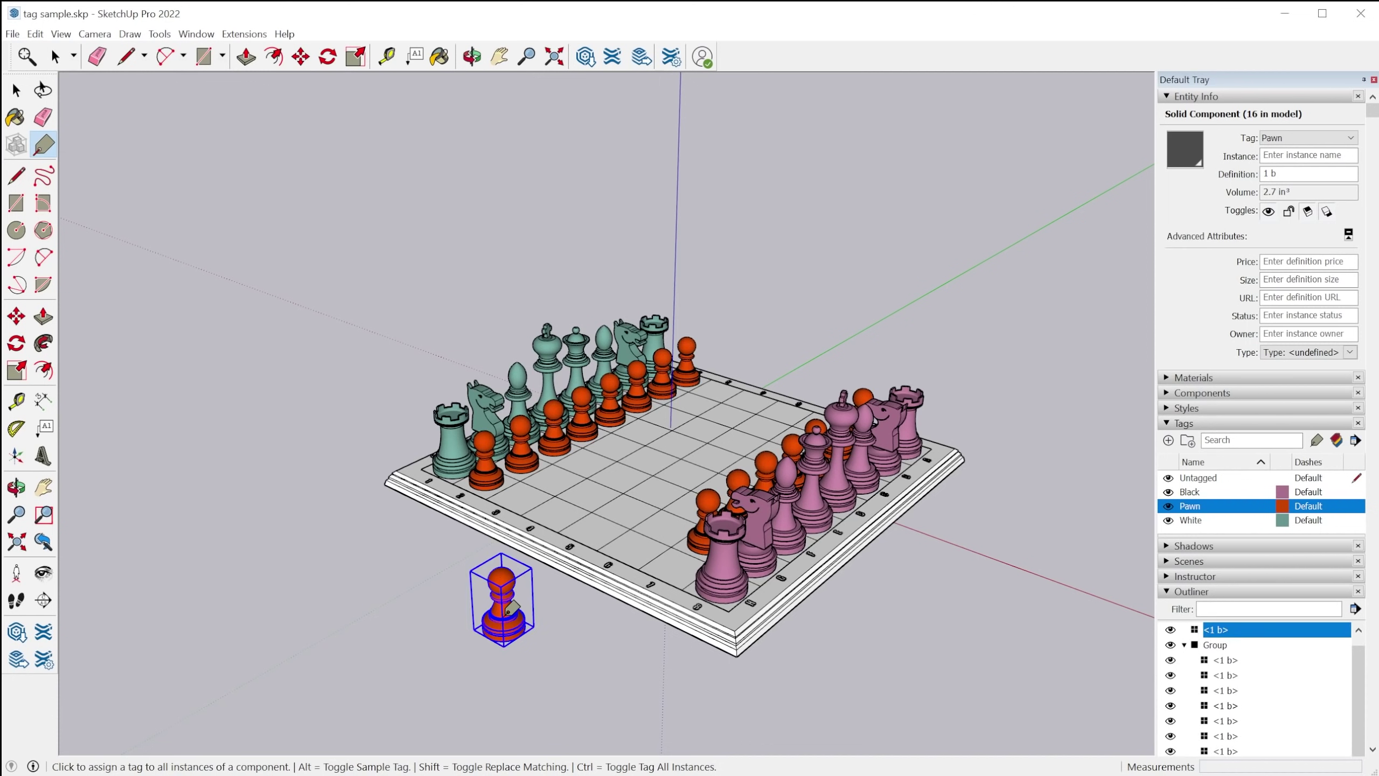
middle_click_drag(527, 451, 647, 508)
key("space")
left_click(689, 460)
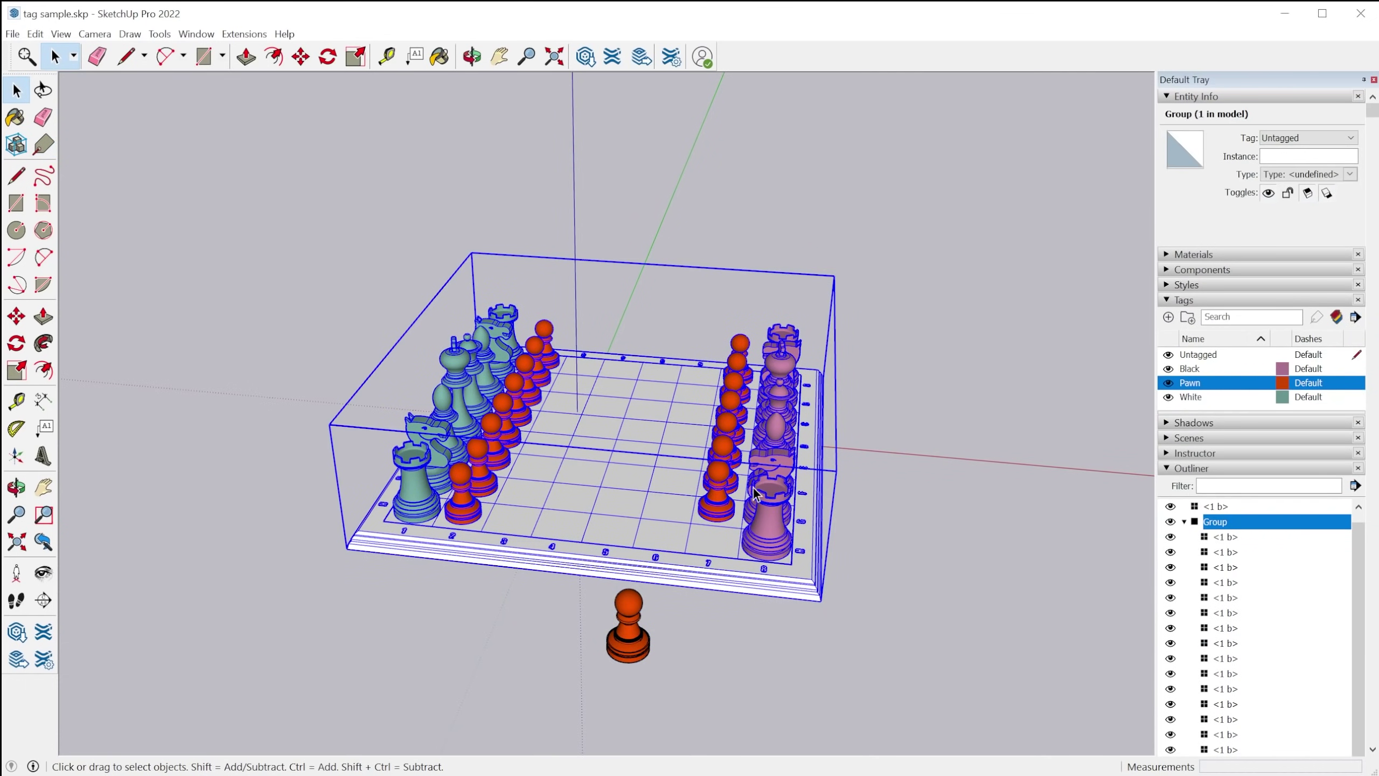
Step: Open the board group for editing and choose Untagged as the tag to apply with the Tag tool
double_click(738, 493)
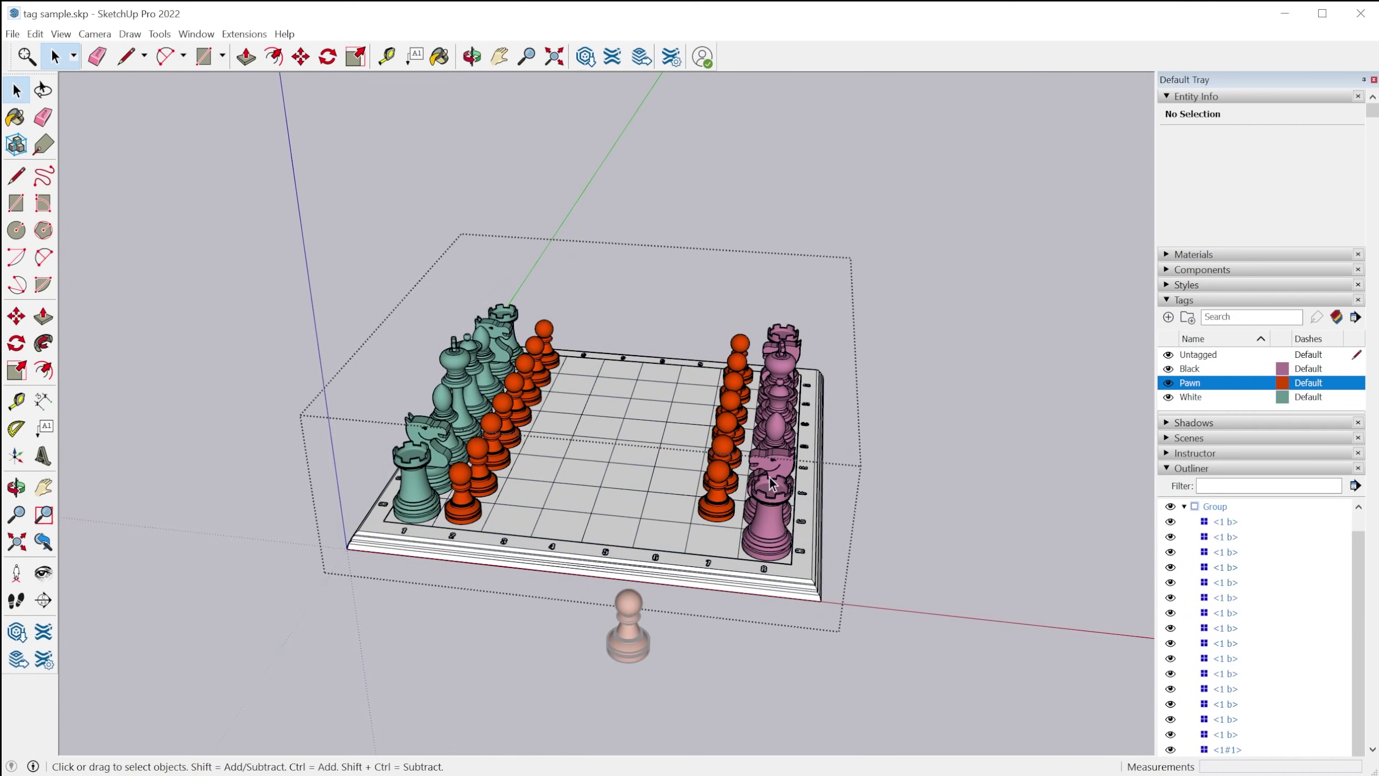
key("shift")
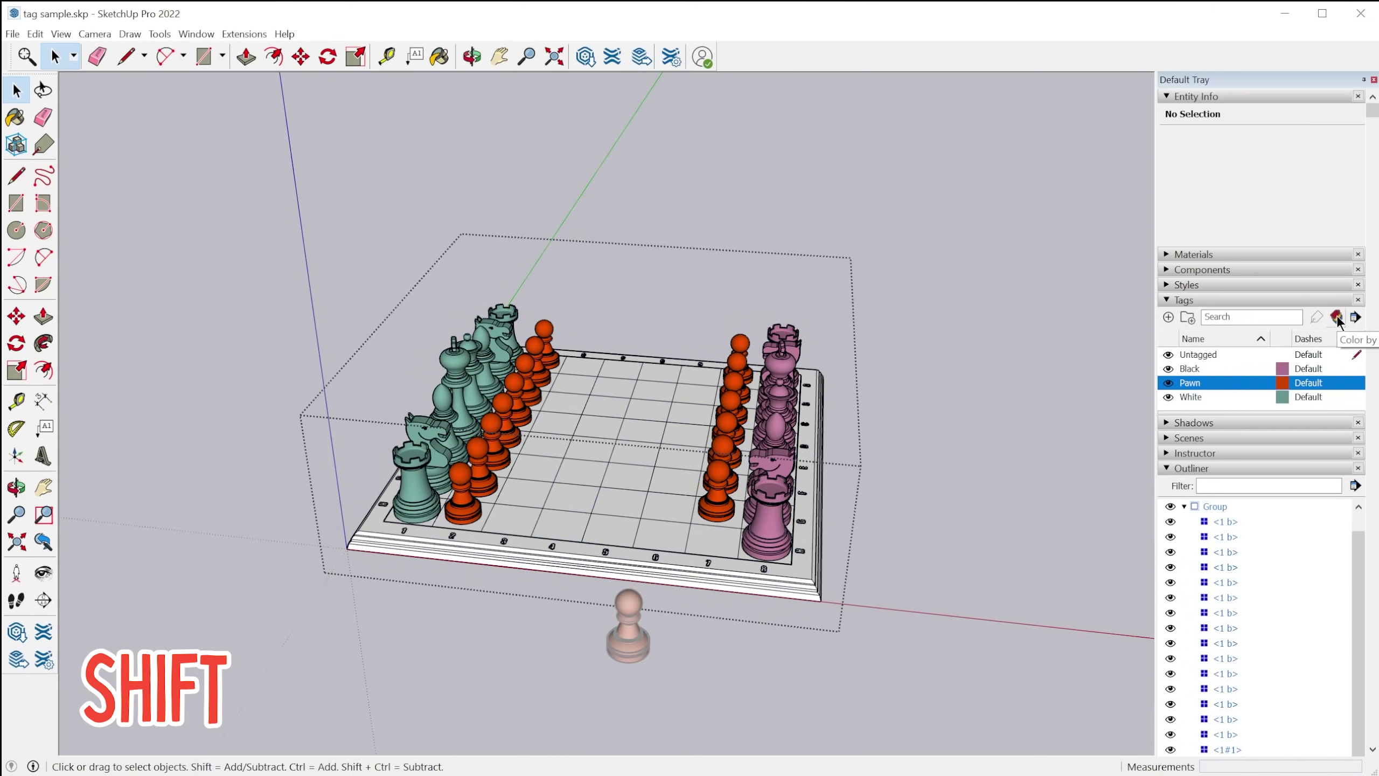
left_click(1211, 354)
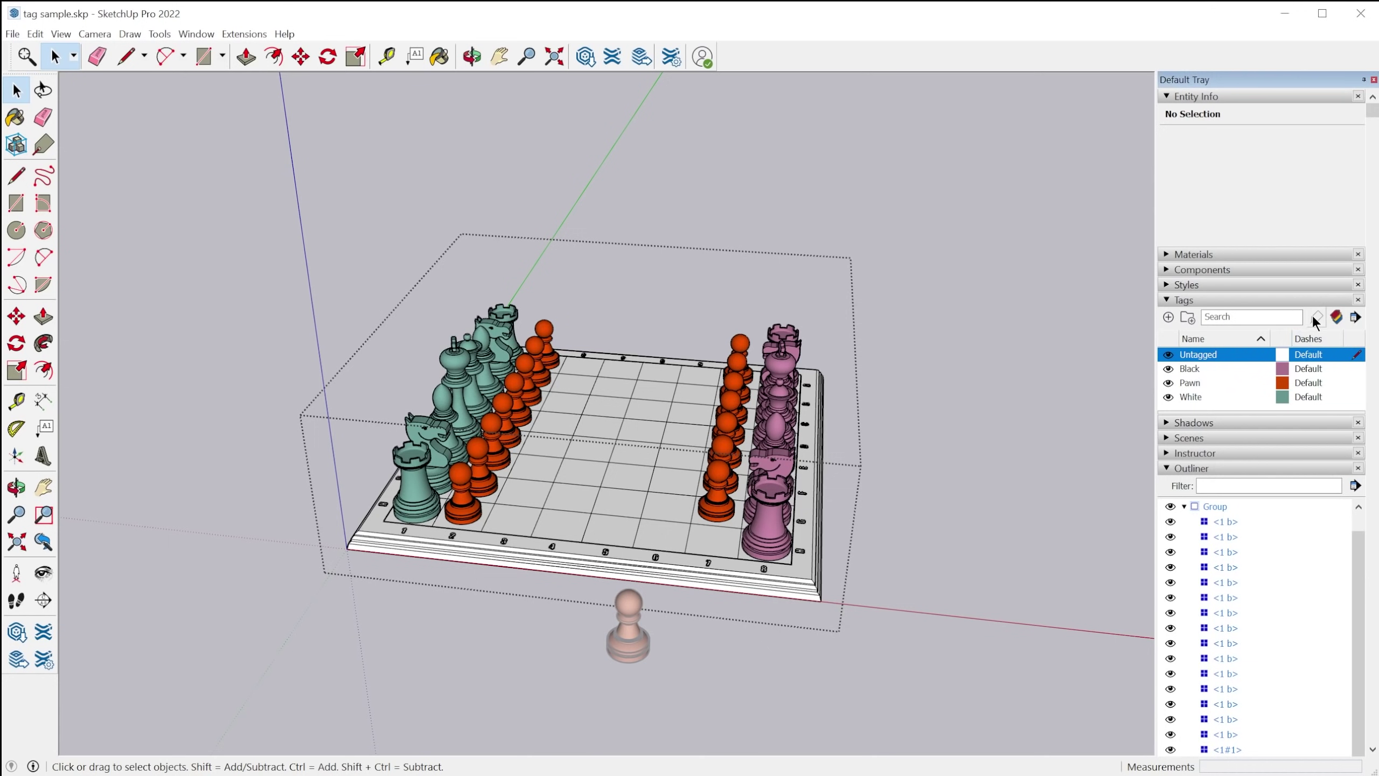
left_click(1315, 321)
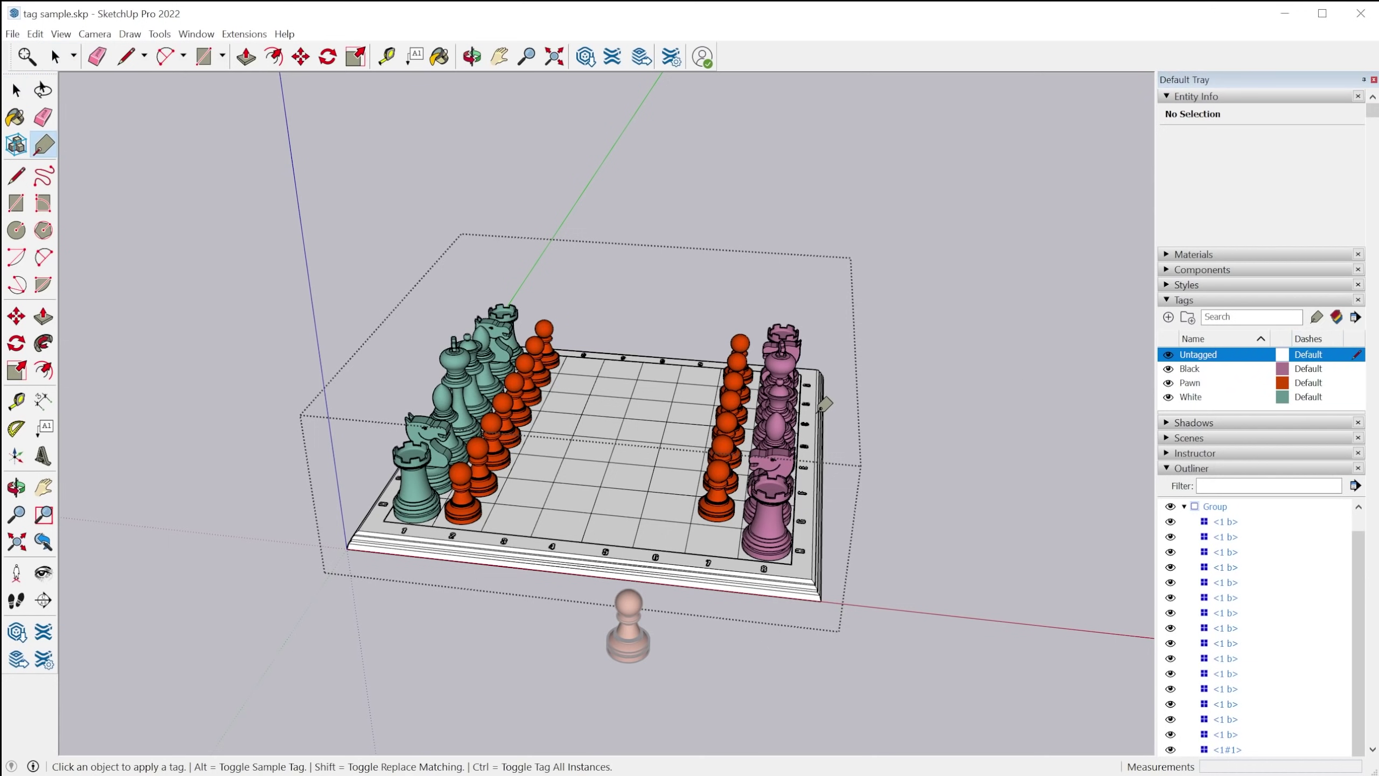
scroll(782, 475, "up", 1)
scroll(771, 472, "up", 1)
Step: Replace the Black, White and Pawn tags with Untagged, undo all three, and return to Select
key("shift")
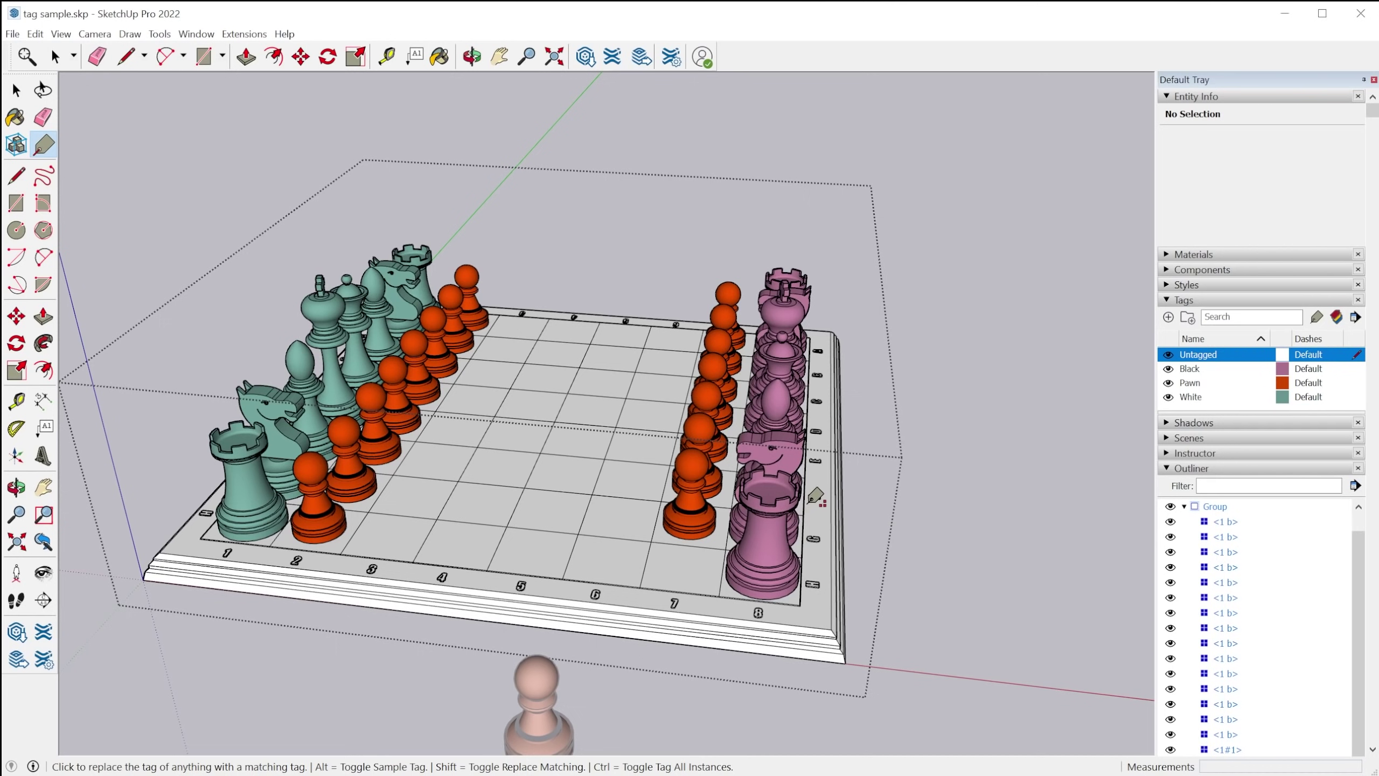
middle_click_drag(816, 490, 722, 516)
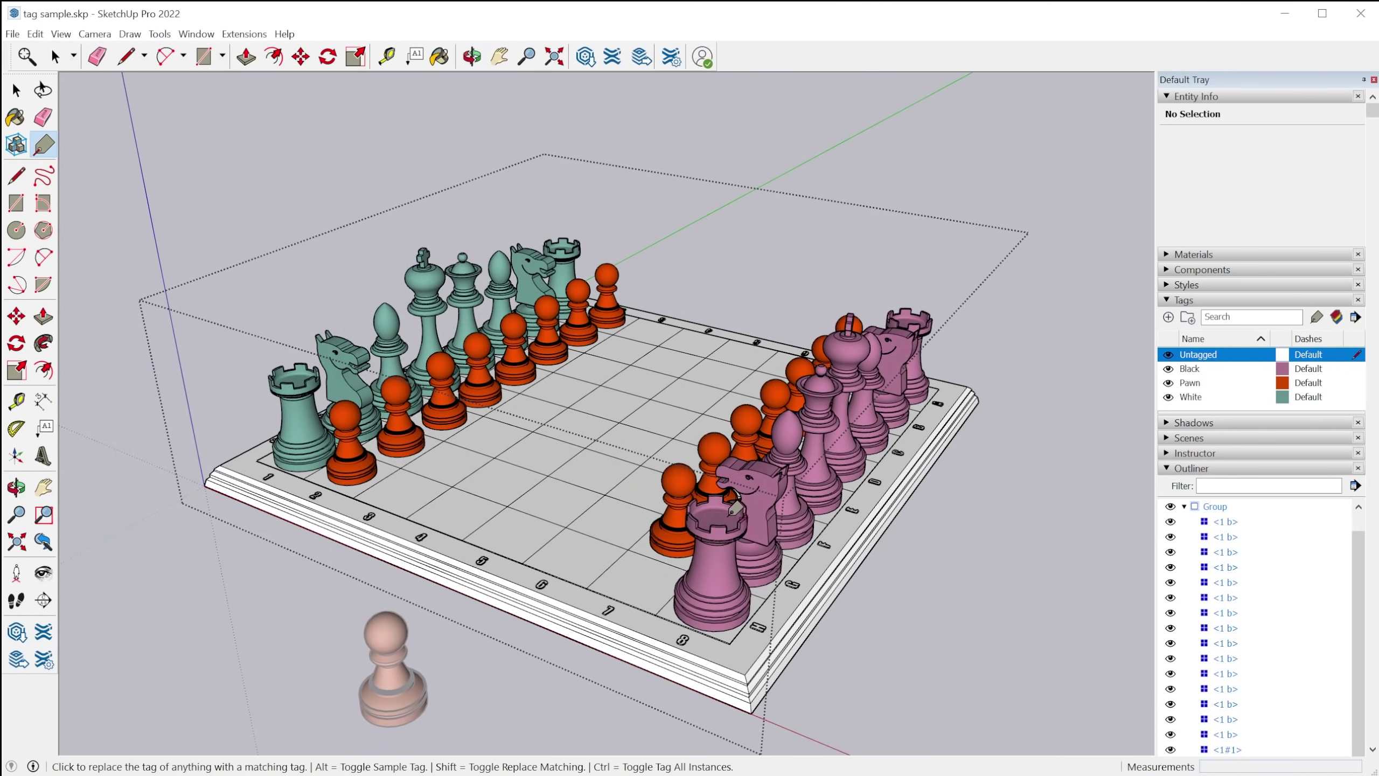
left_click(731, 516, "shift")
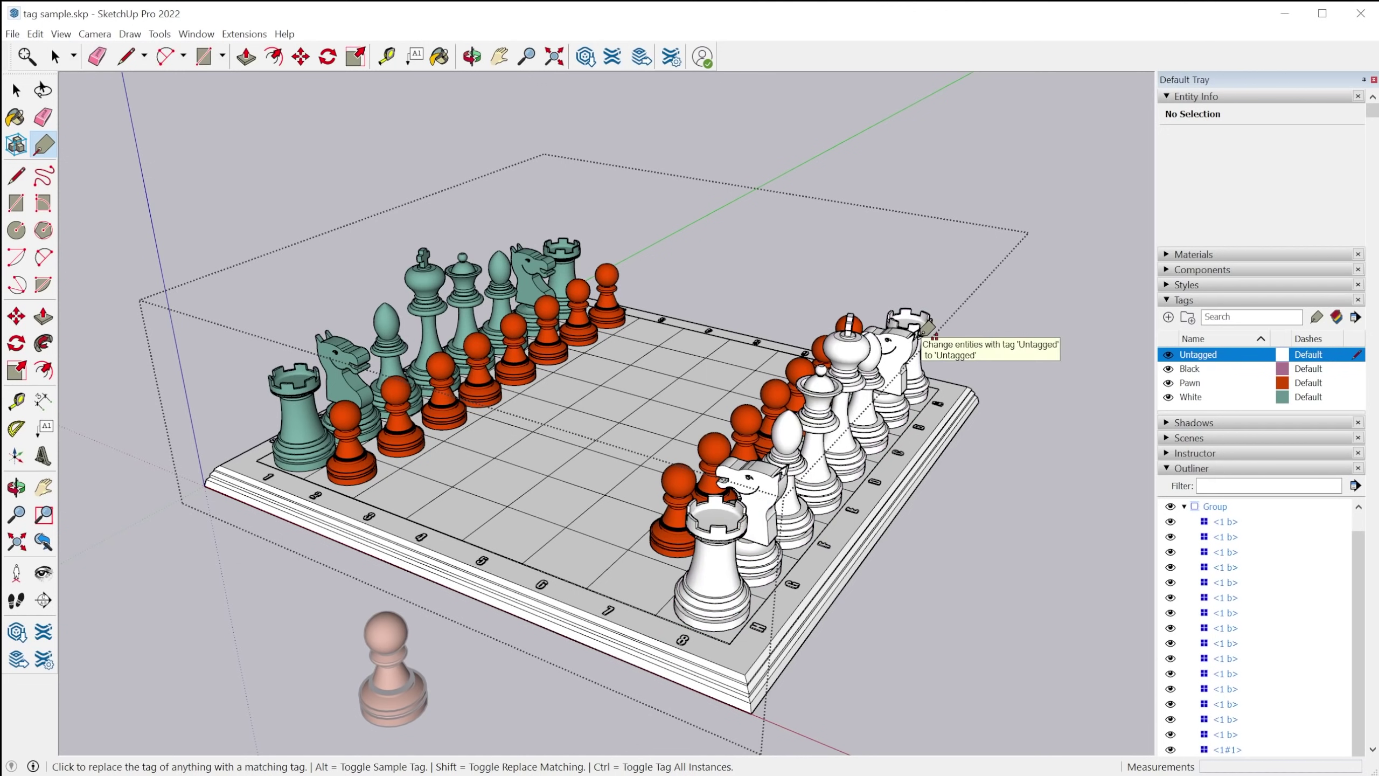
left_click(307, 380, "shift")
left_click(347, 415, "shift")
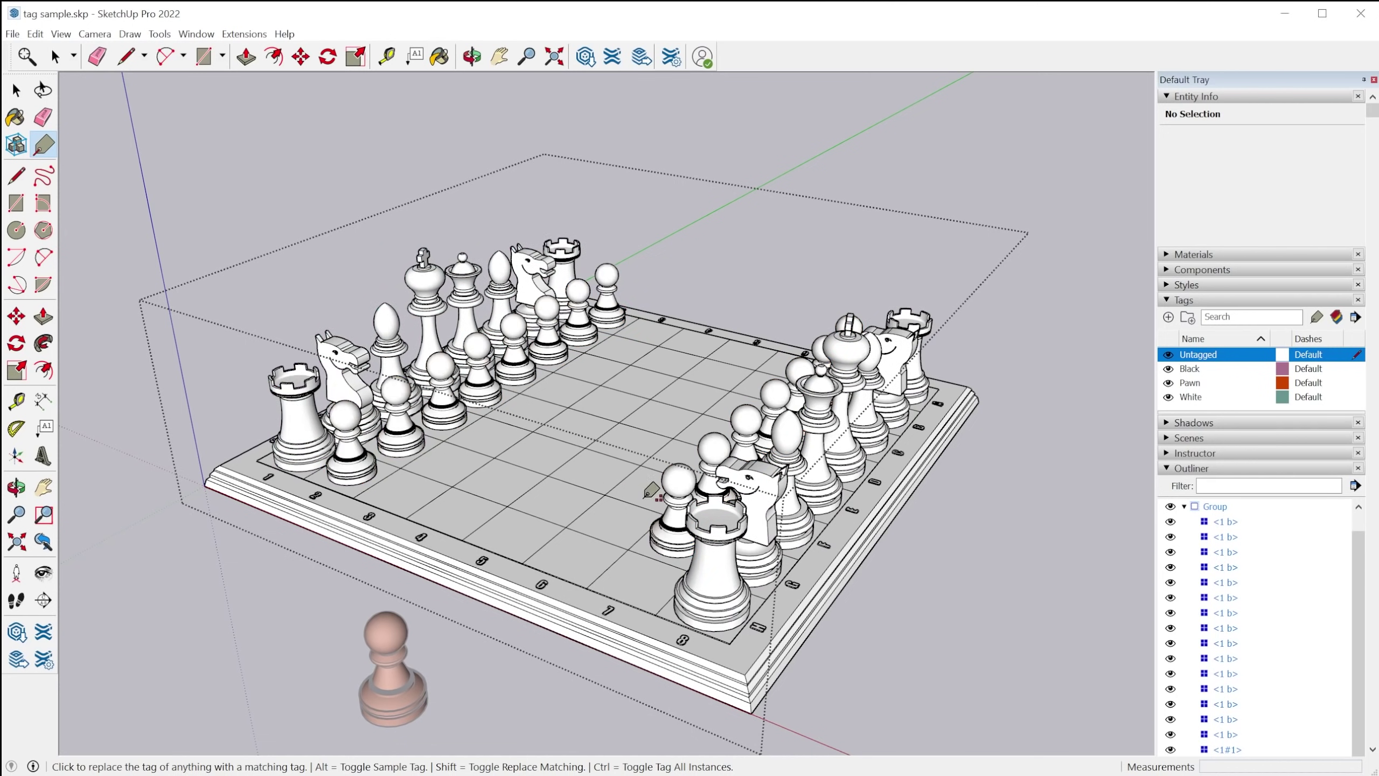
middle_click_drag(650, 492, 730, 451)
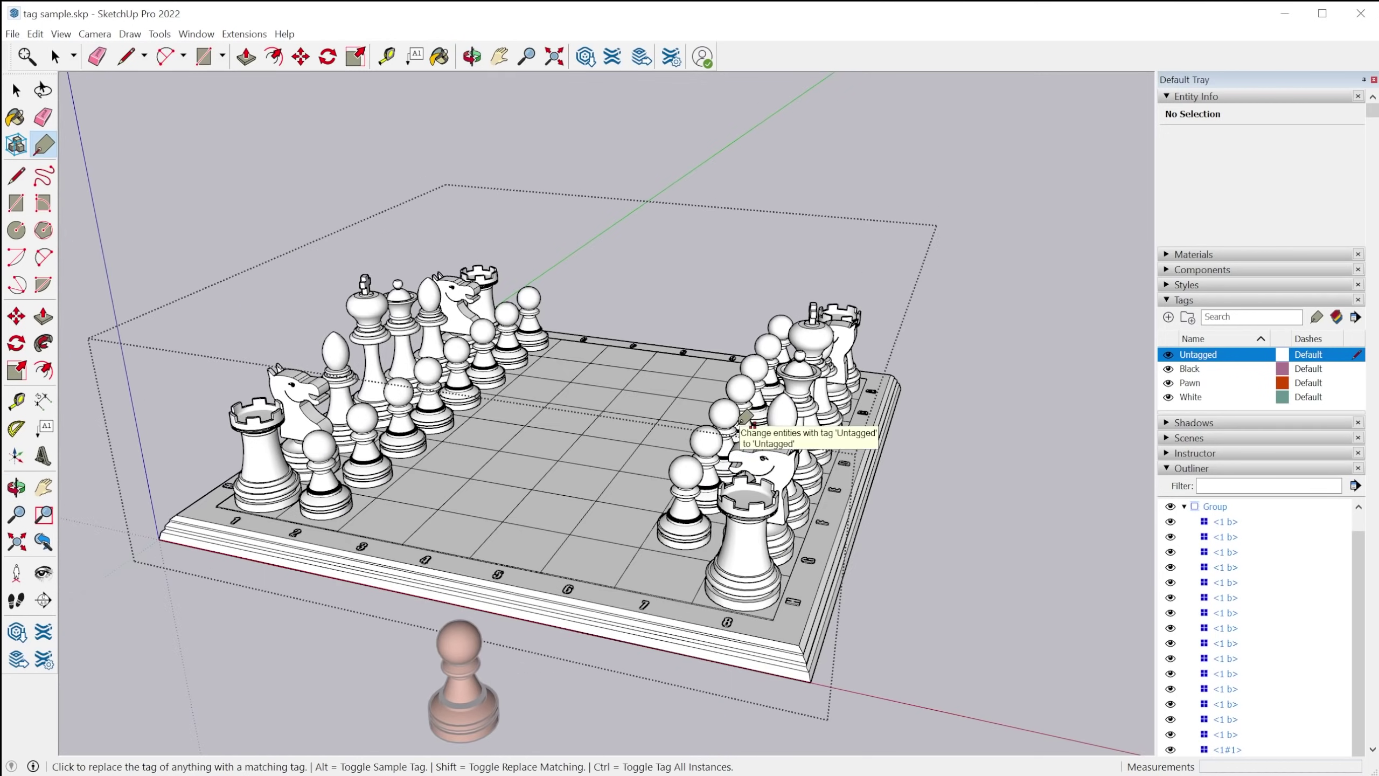
key("ctrl+z")
key("ctrl+z")
key("ctrl+z")
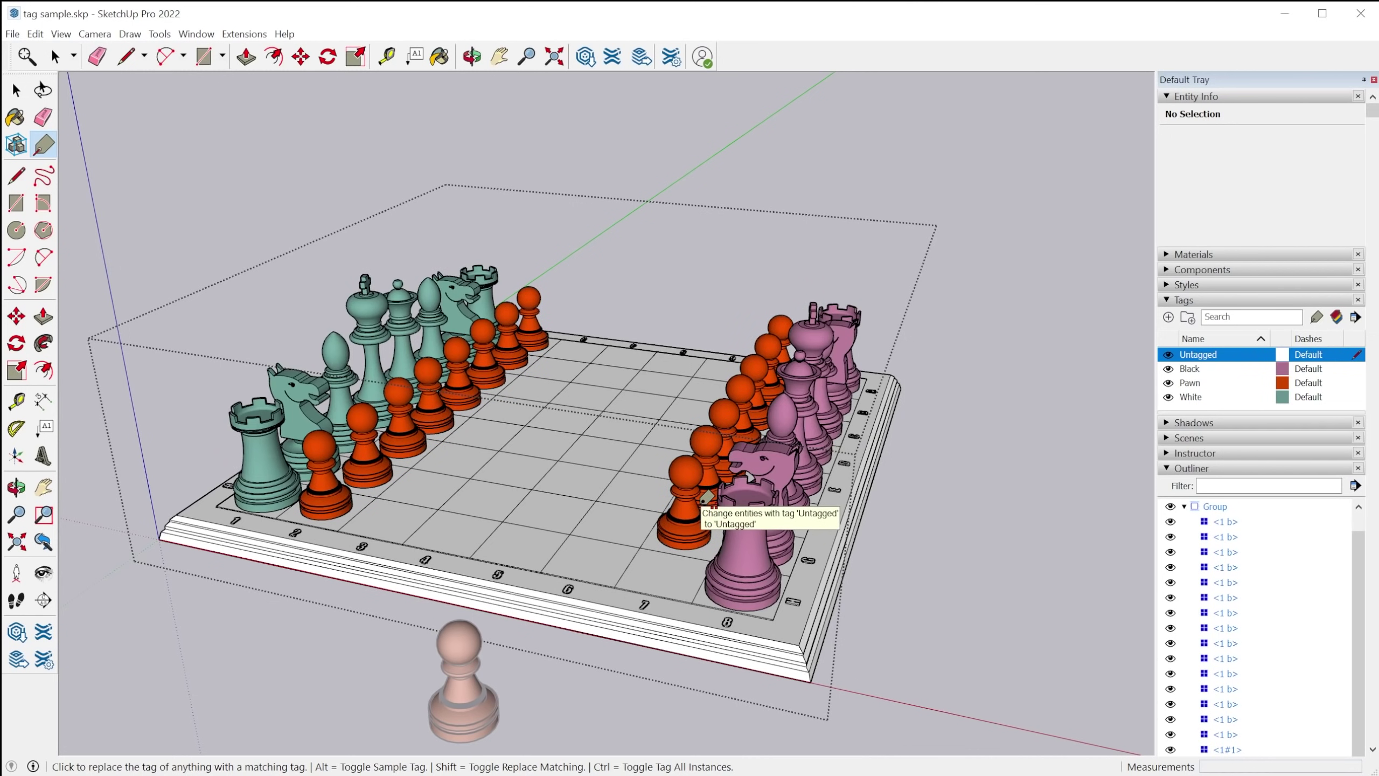
key("space")
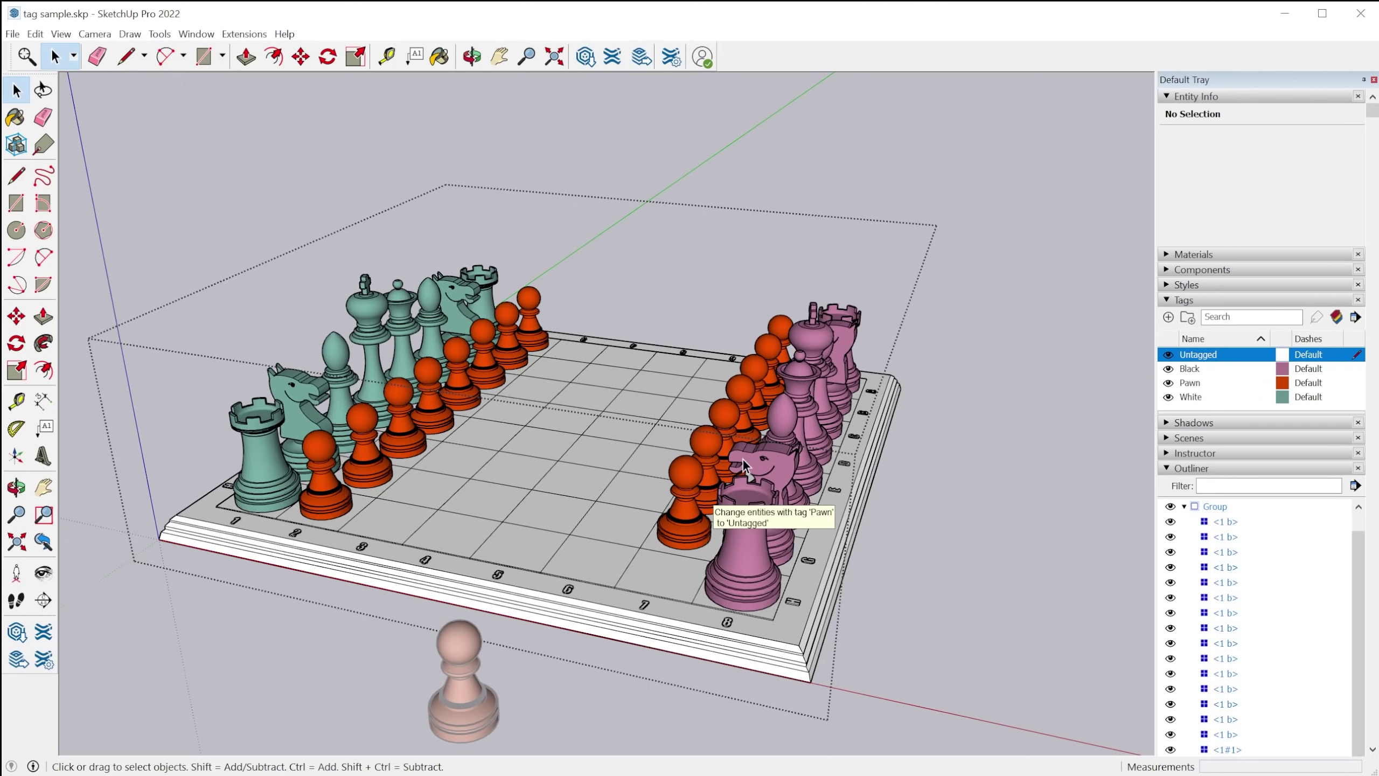
Step: Inside the board group, select all 15 pawns sharing the Pawn tag
right_click(715, 449)
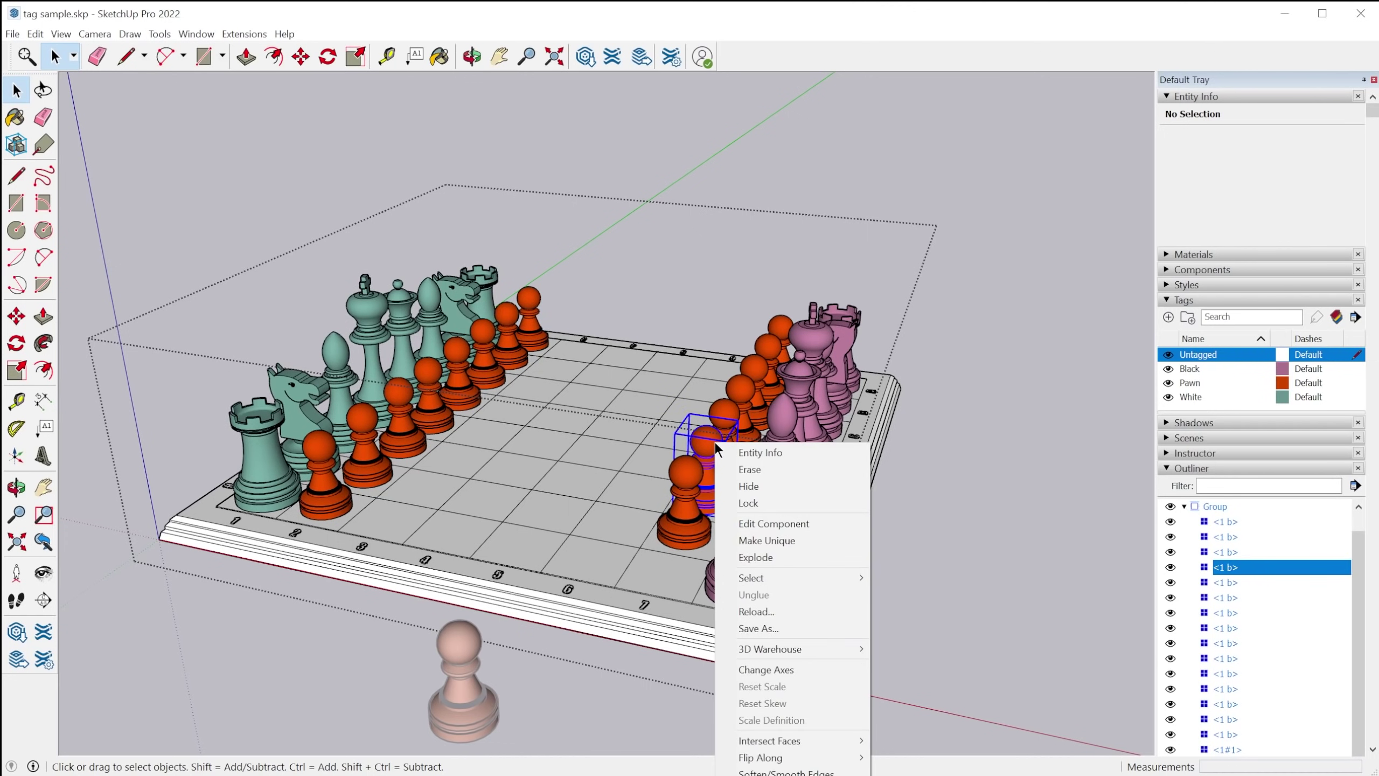
mouse_move(796, 585)
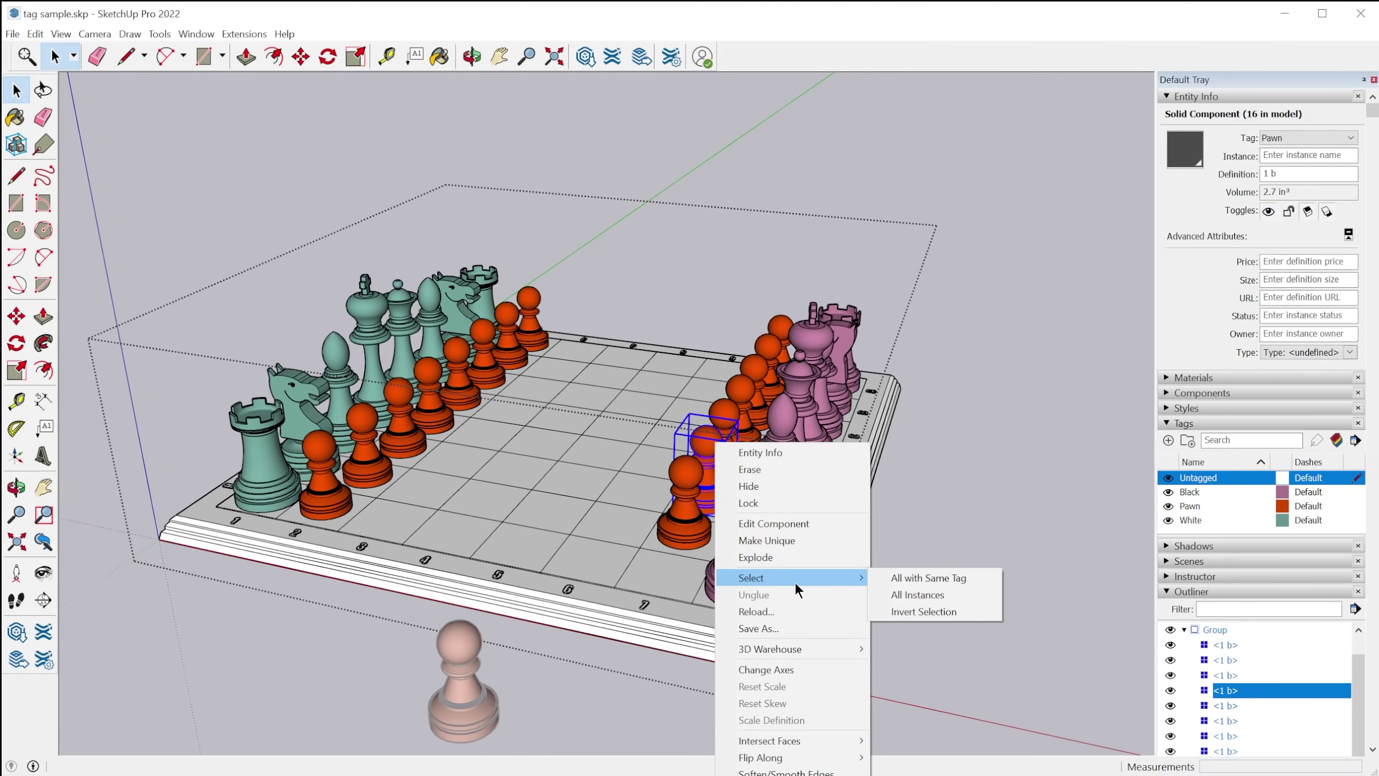
left_click(909, 577)
left_click(910, 576)
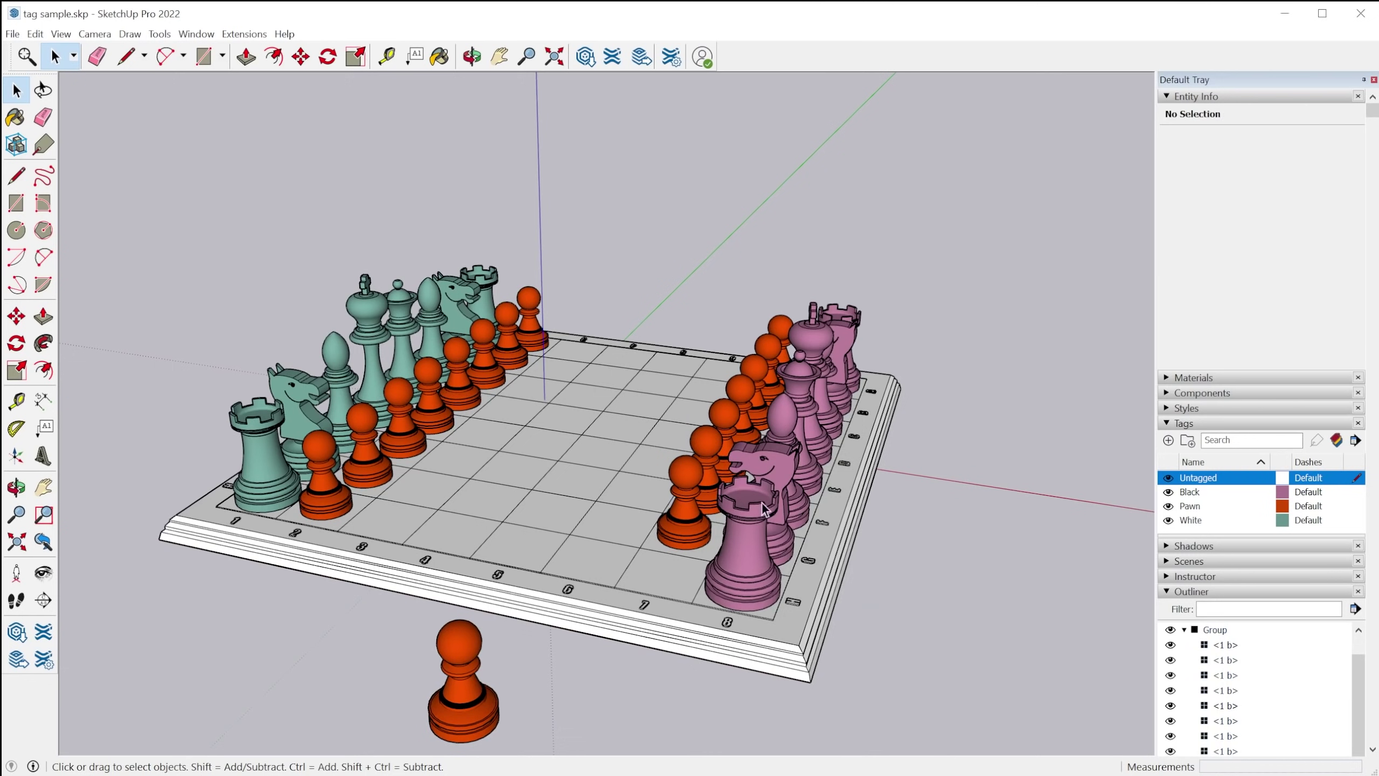
right_click(686, 477)
double_click(695, 464)
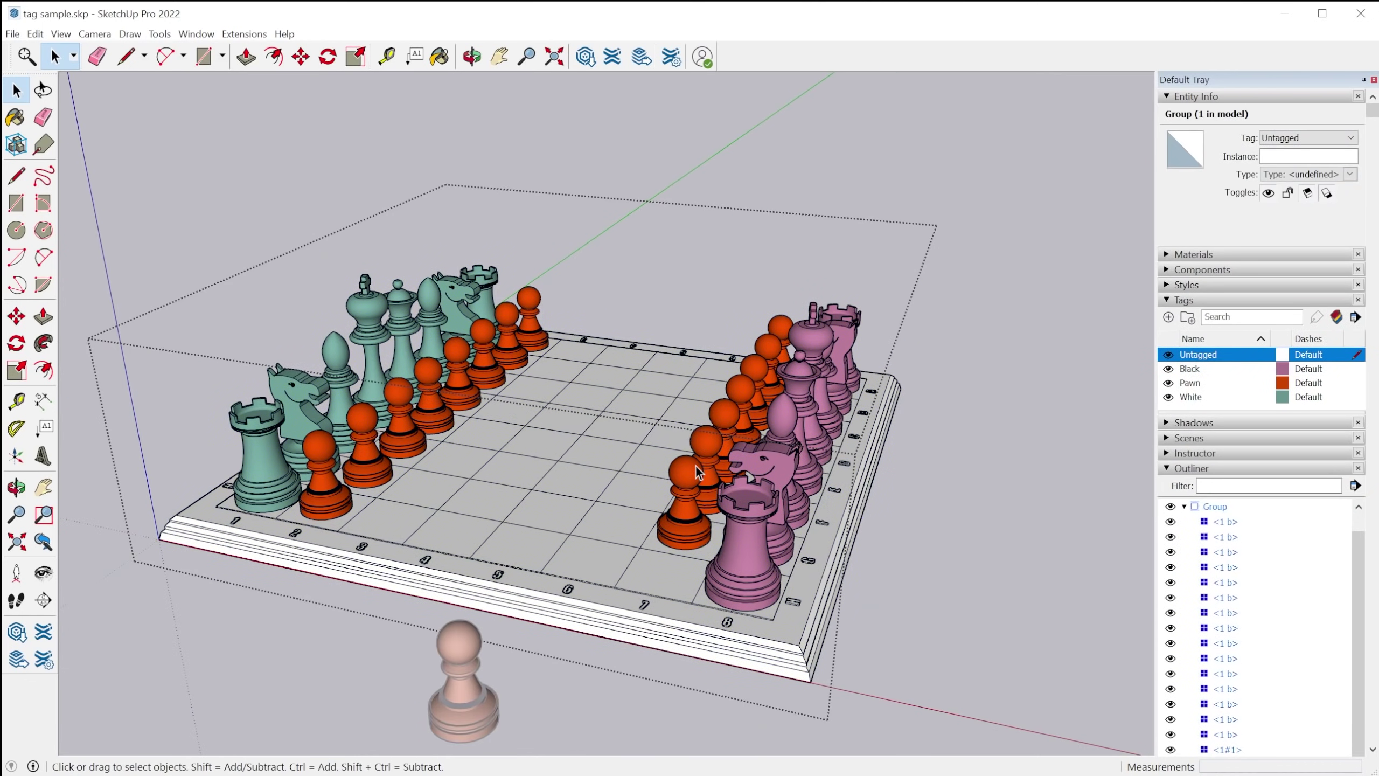
right_click(696, 466)
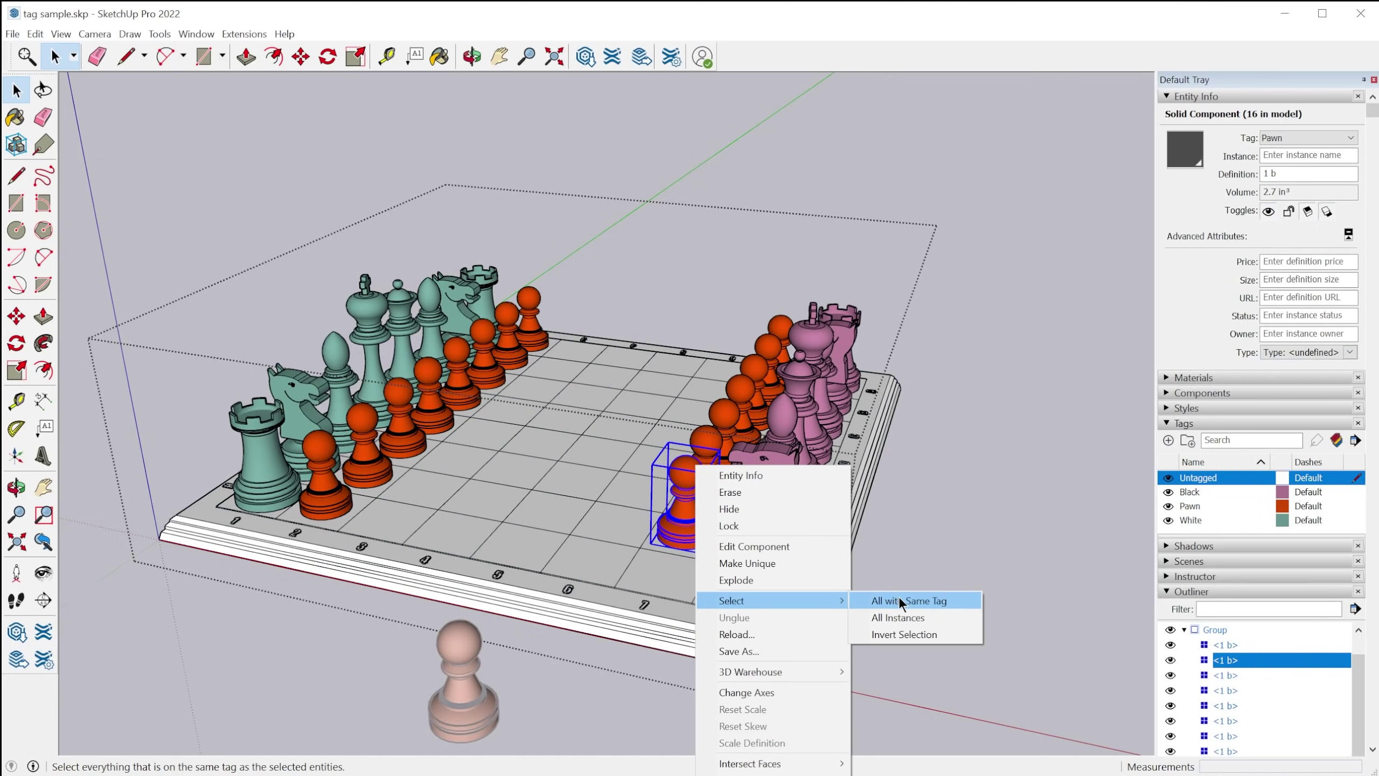
left_click(899, 600)
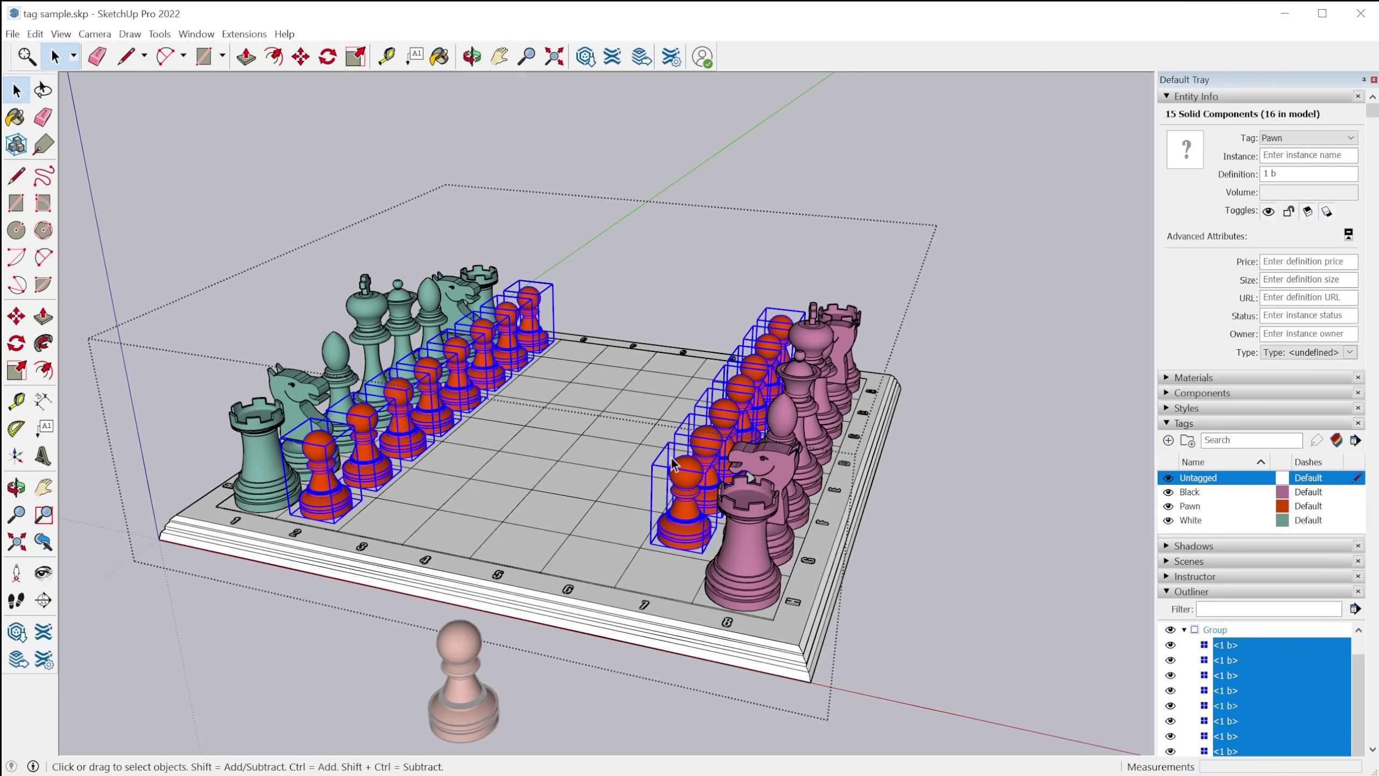
Step: Select all instances of the pawn, then all instances of the pink rook
right_click(687, 487)
mouse_move(805, 614)
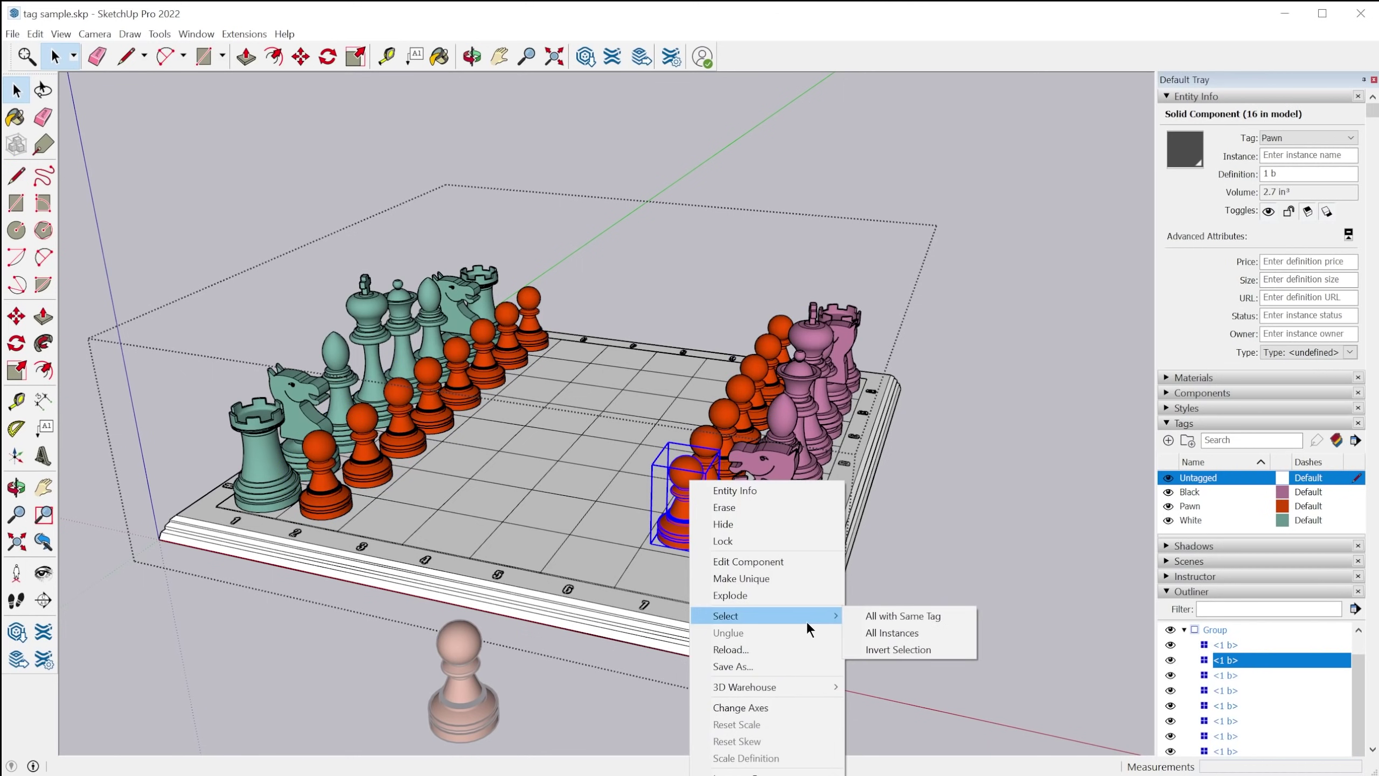
left_click(881, 633)
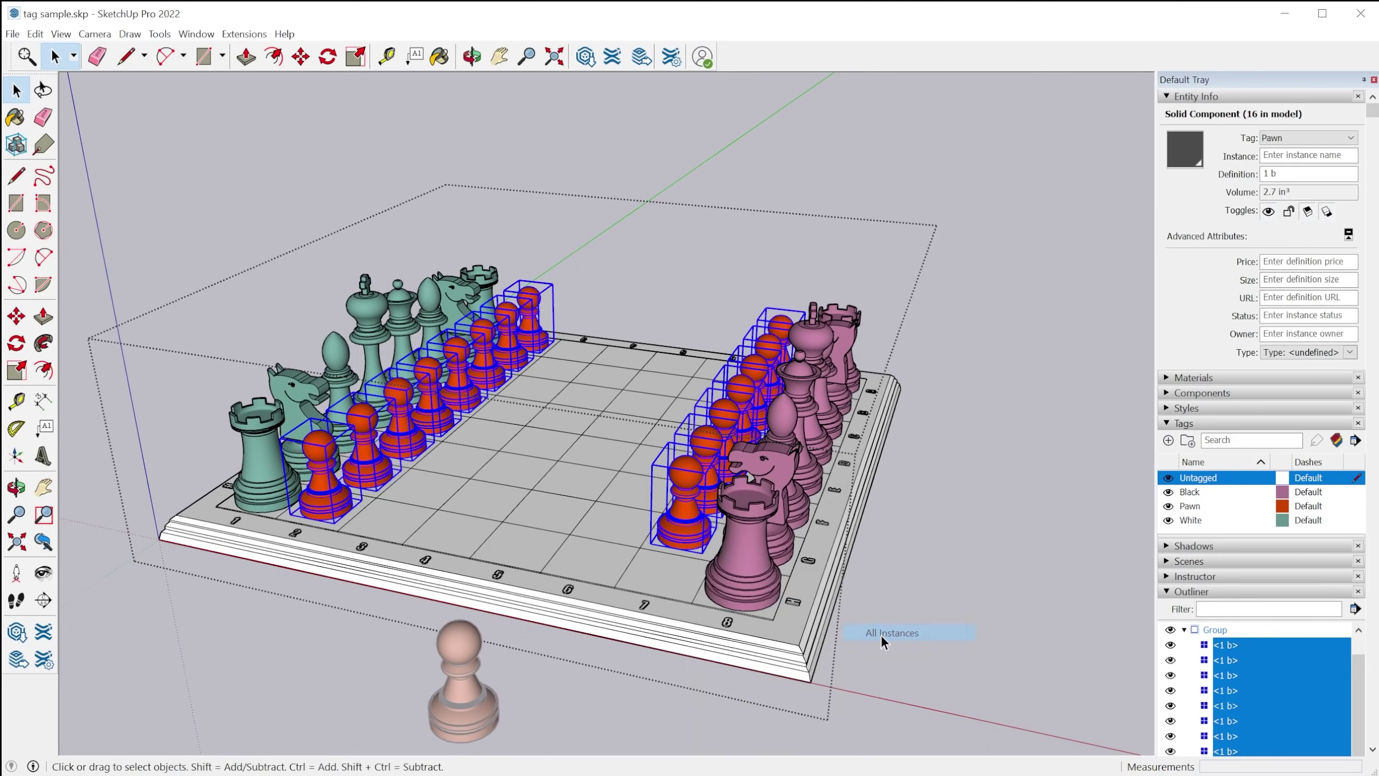
right_click(759, 499)
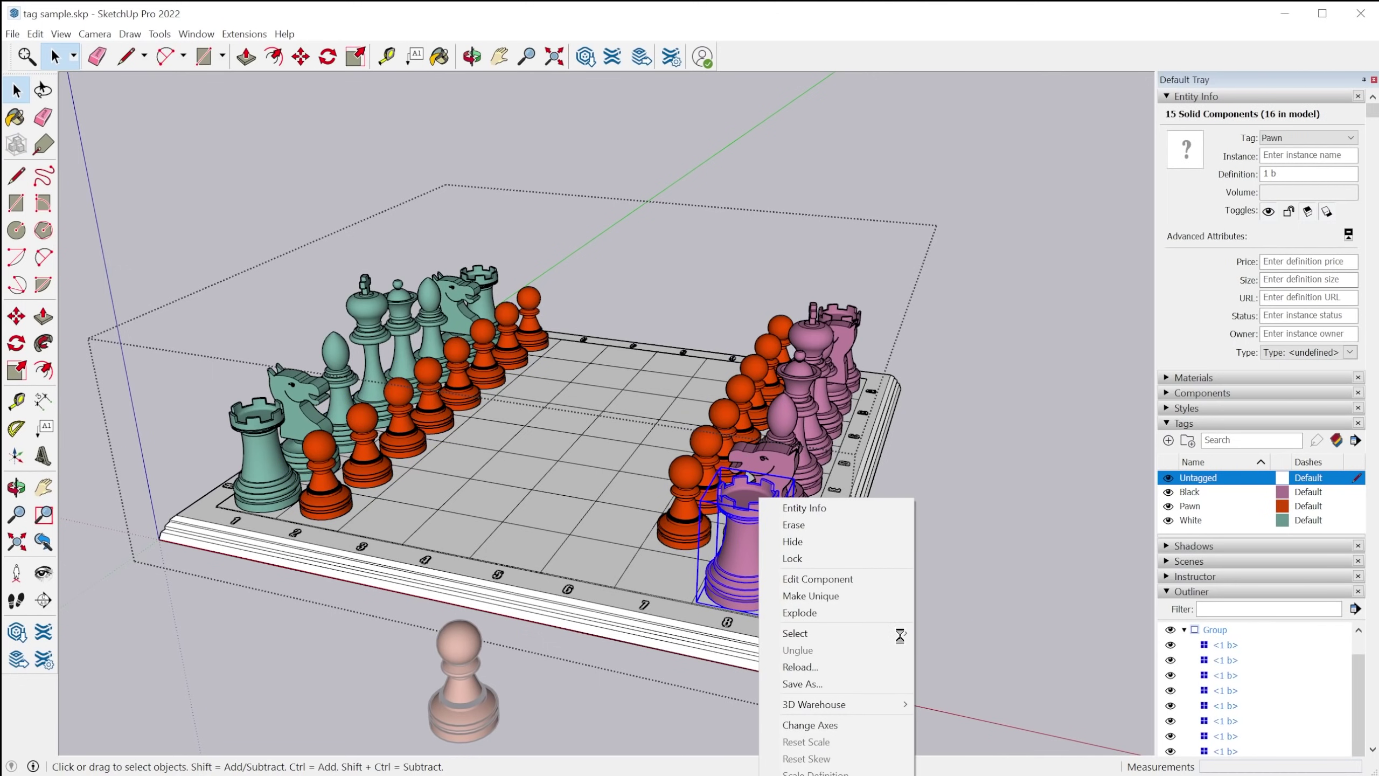
mouse_move(887, 633)
left_click(956, 647)
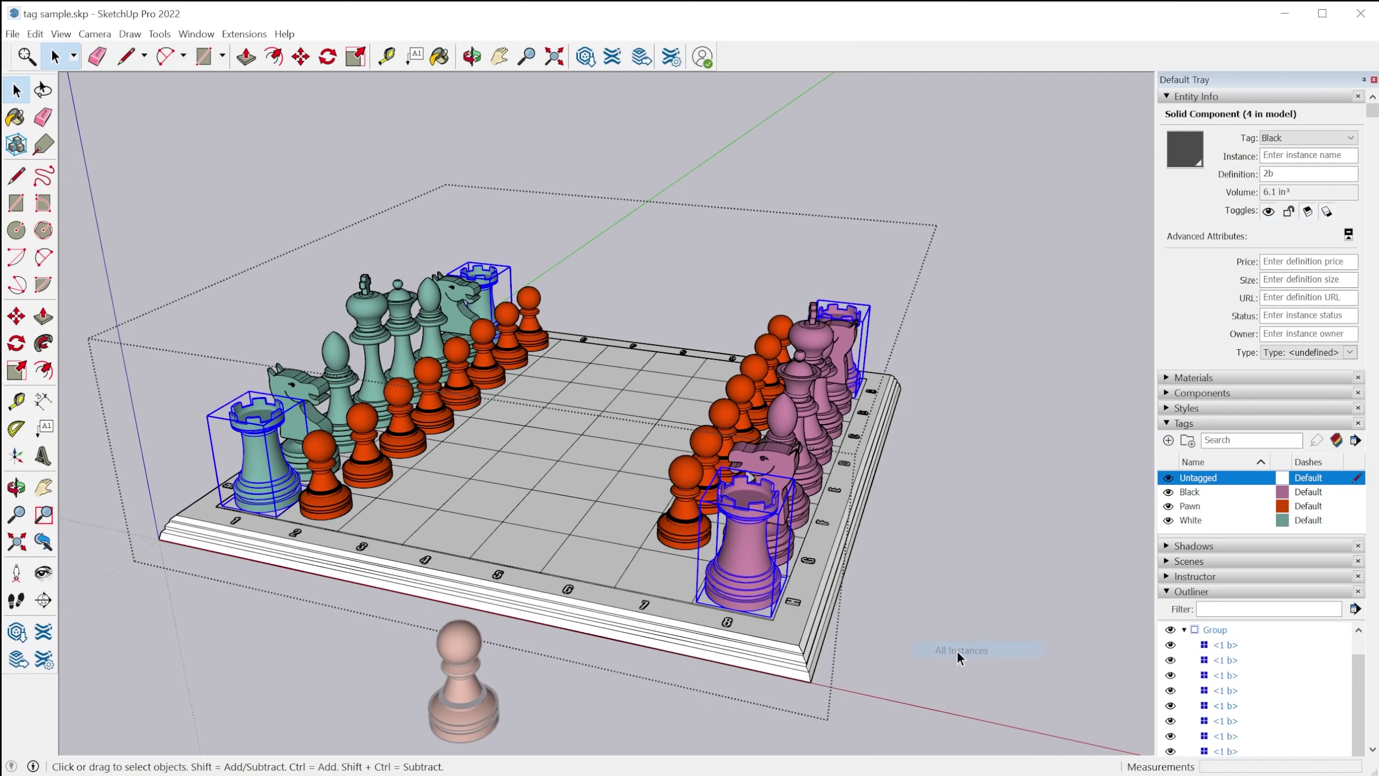
right_click(750, 489)
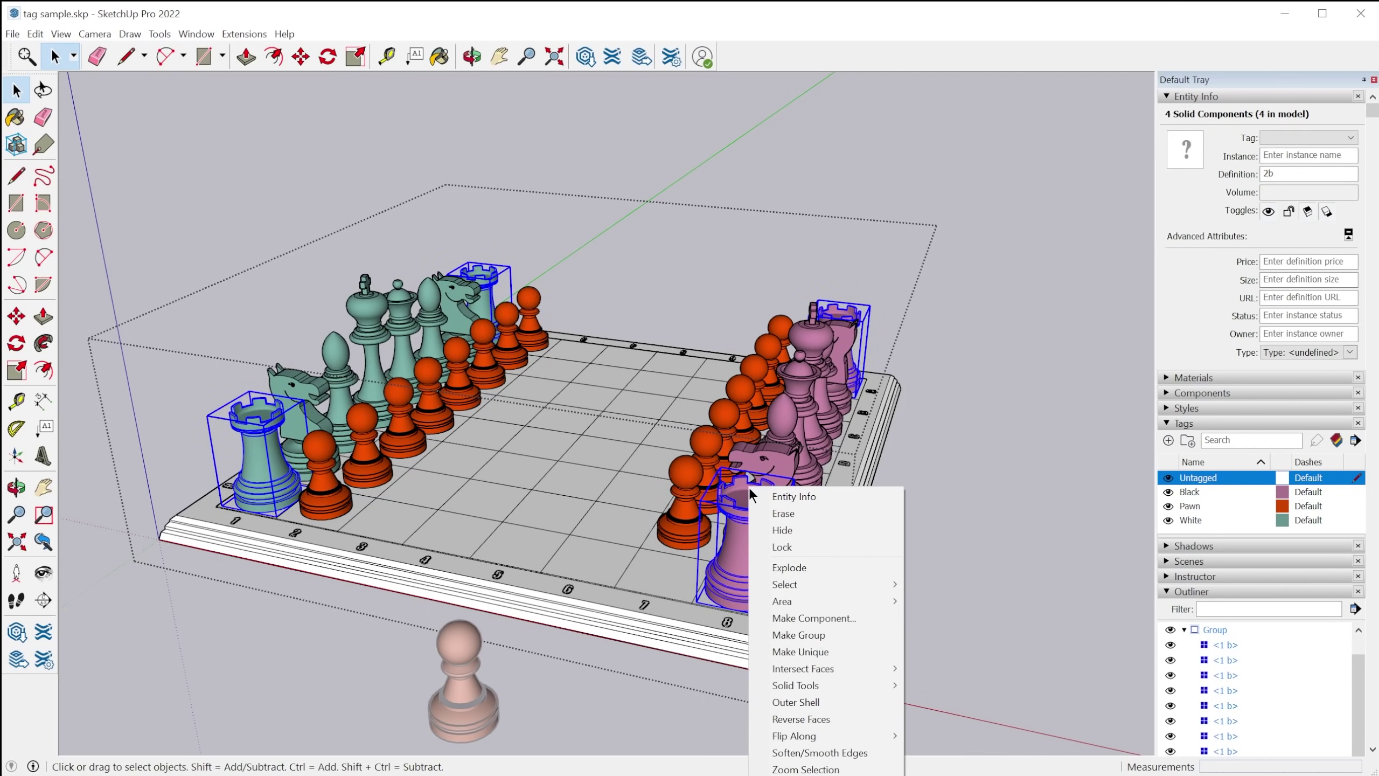
mouse_move(851, 586)
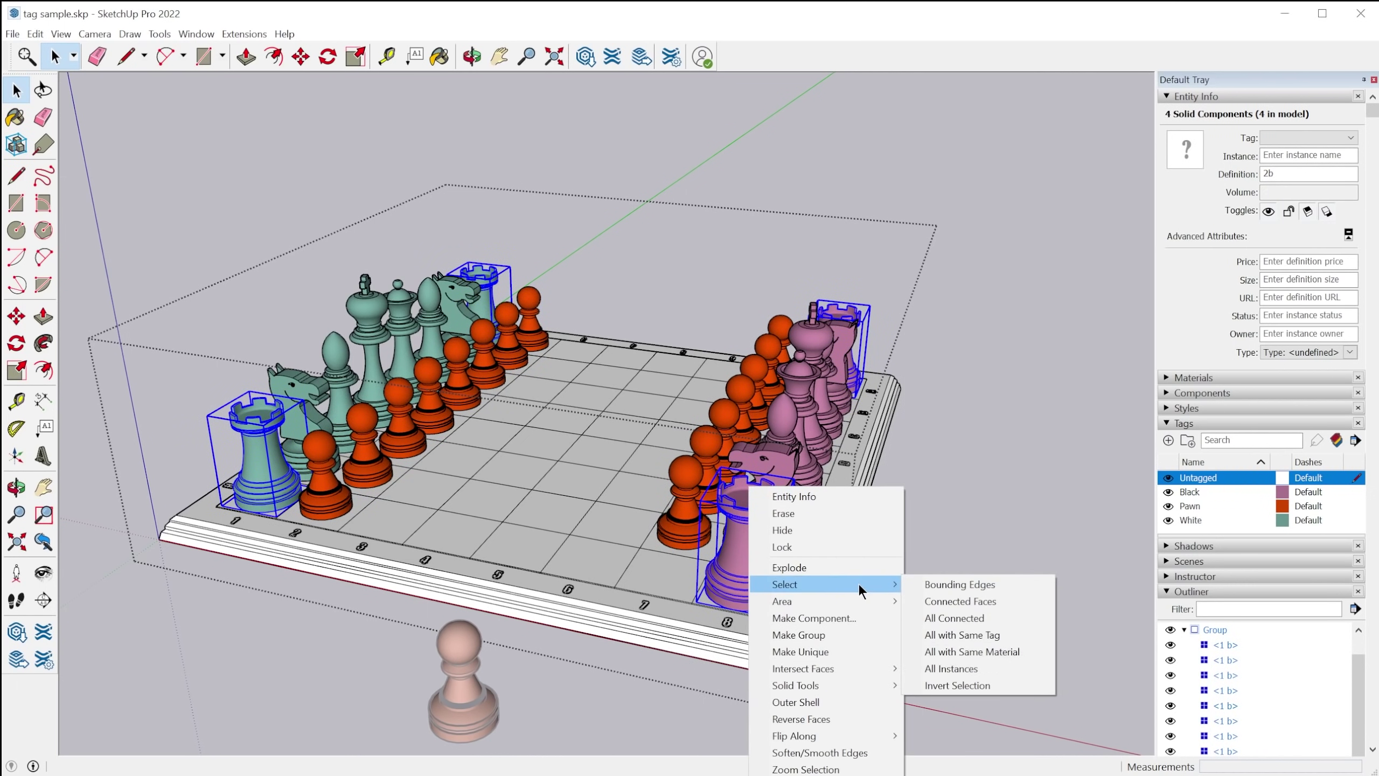
Step: Select every piece tagged Black from the Tags panel and orbit to view them
right_click(1192, 494)
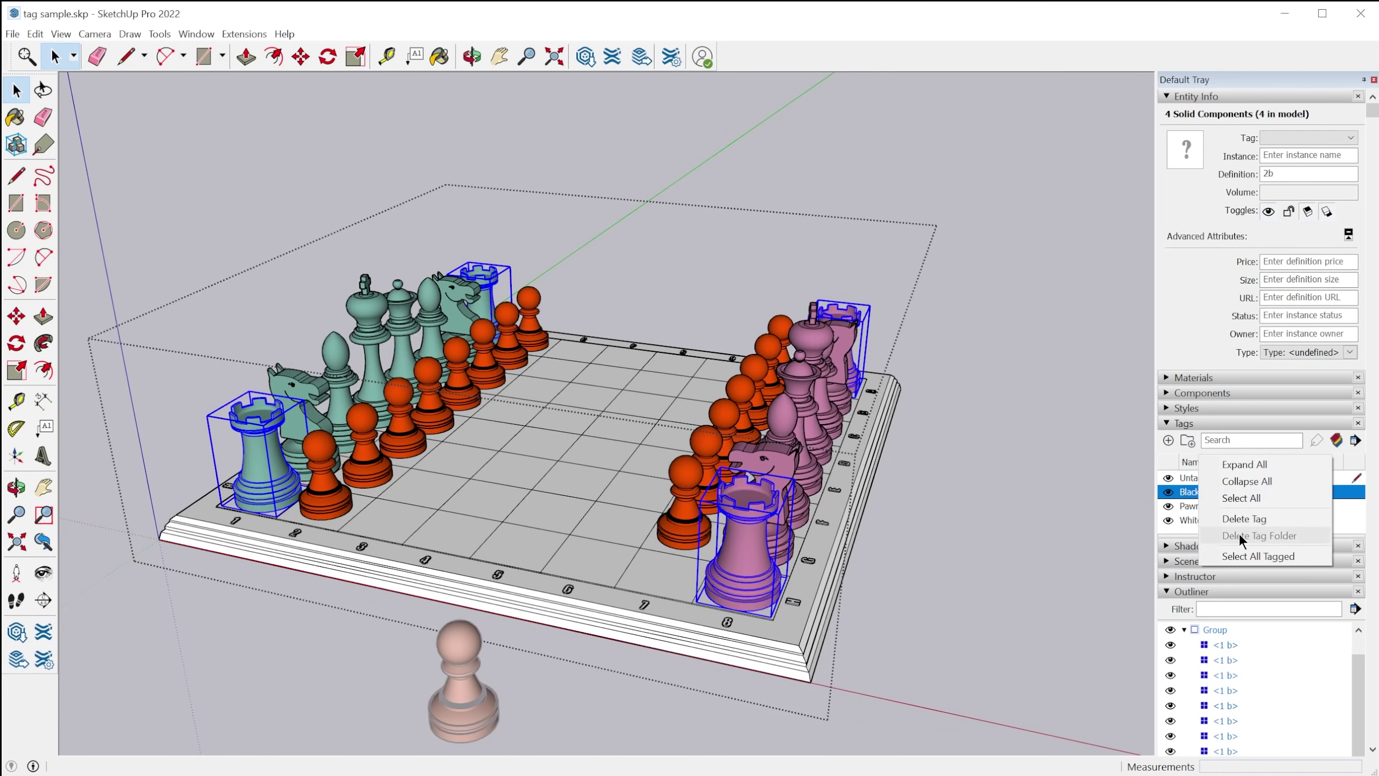
left_click(1223, 555)
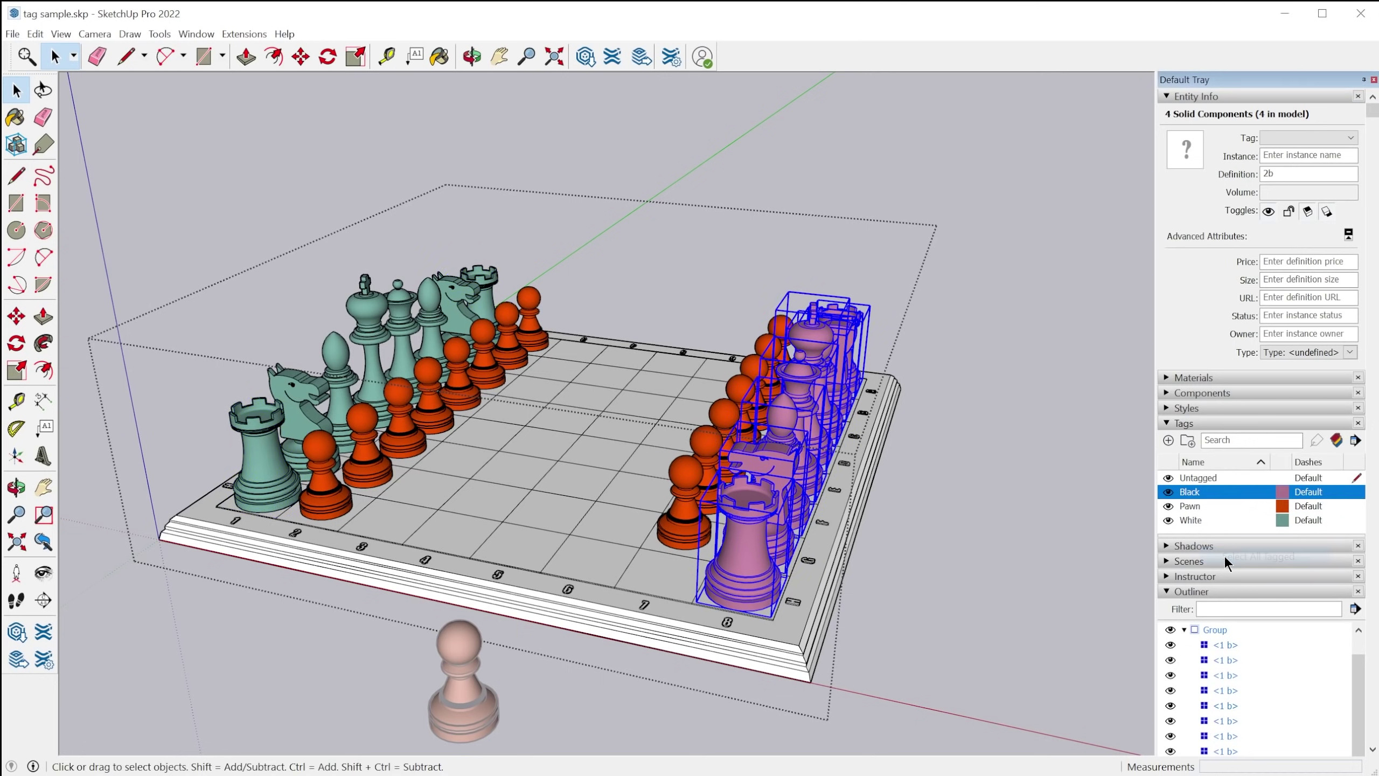
middle_click_drag(955, 451, 711, 492)
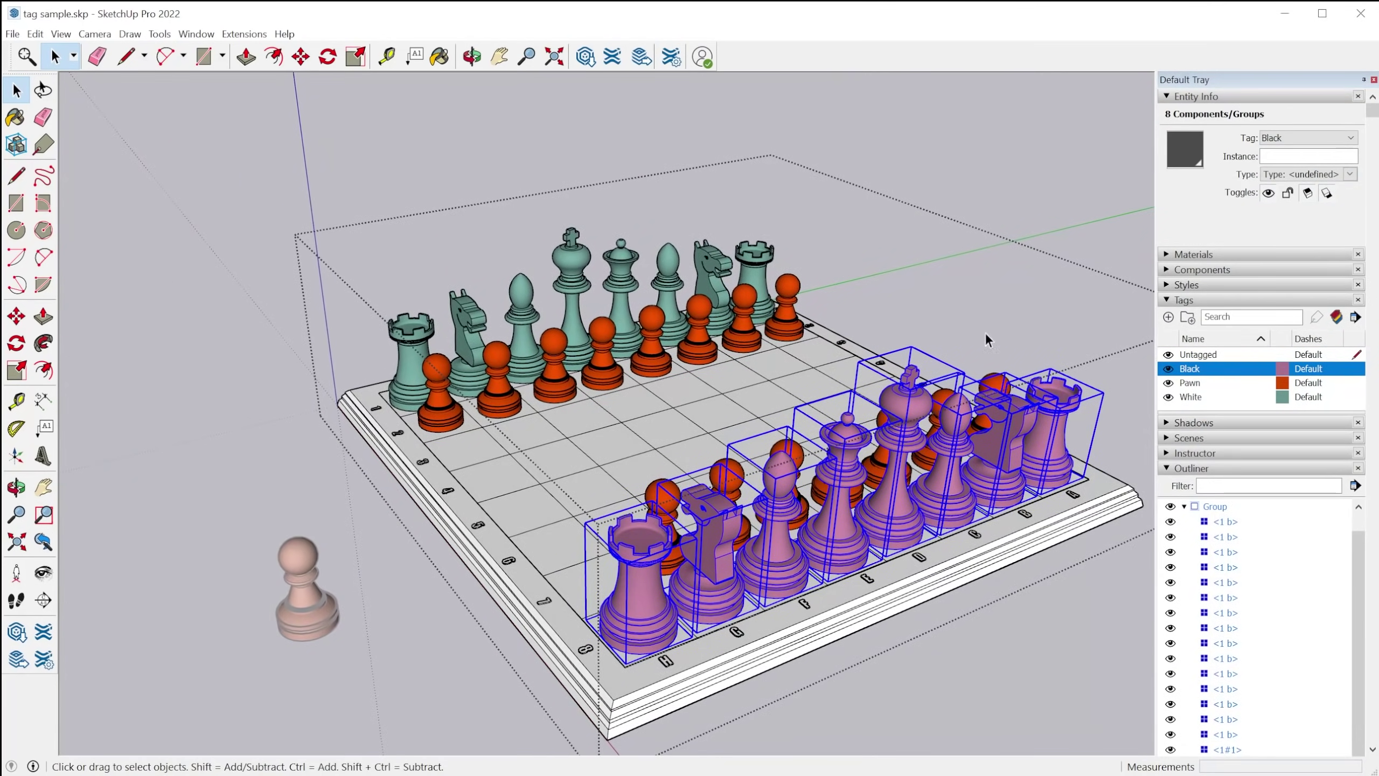
scroll(693, 510, "down", 2)
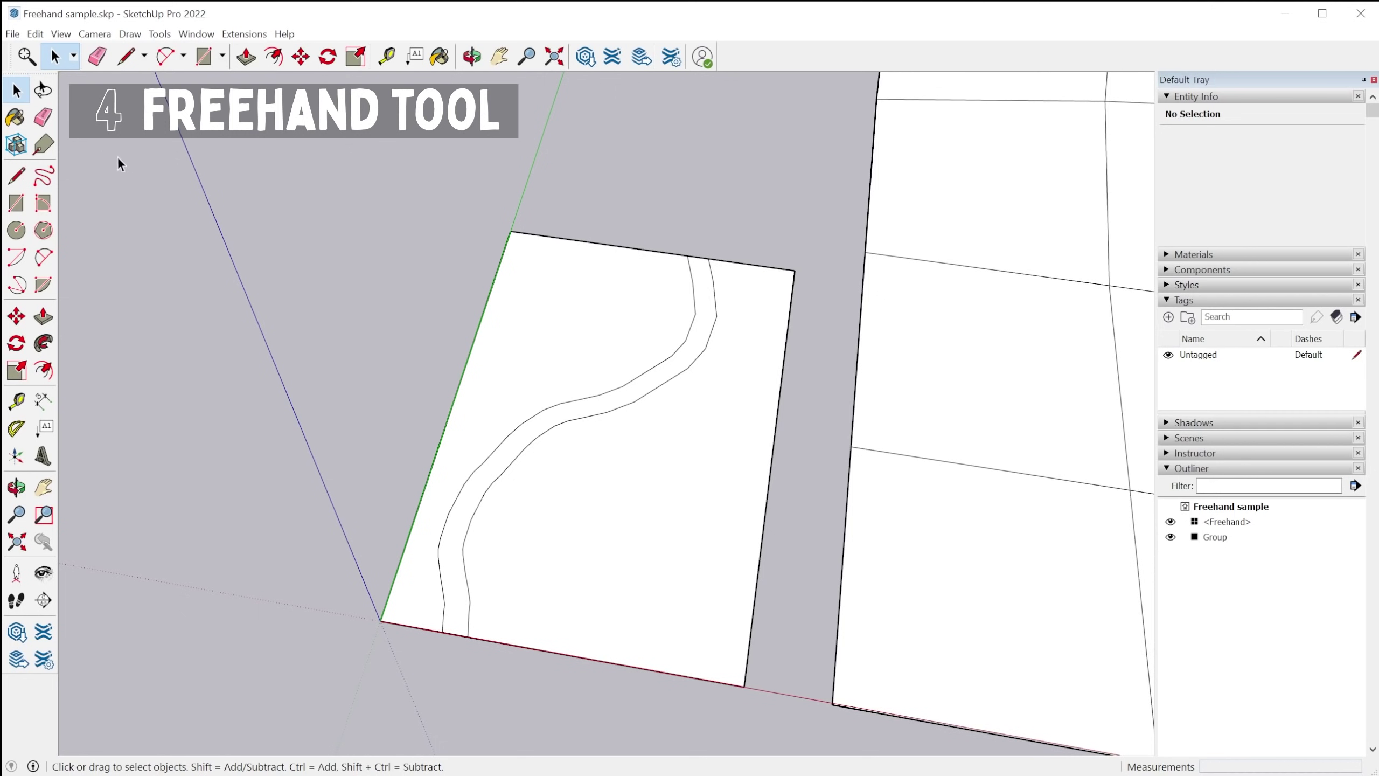
Step: Draw a freehand curve across the white face from its bottom edge to its top edge
left_click(45, 175)
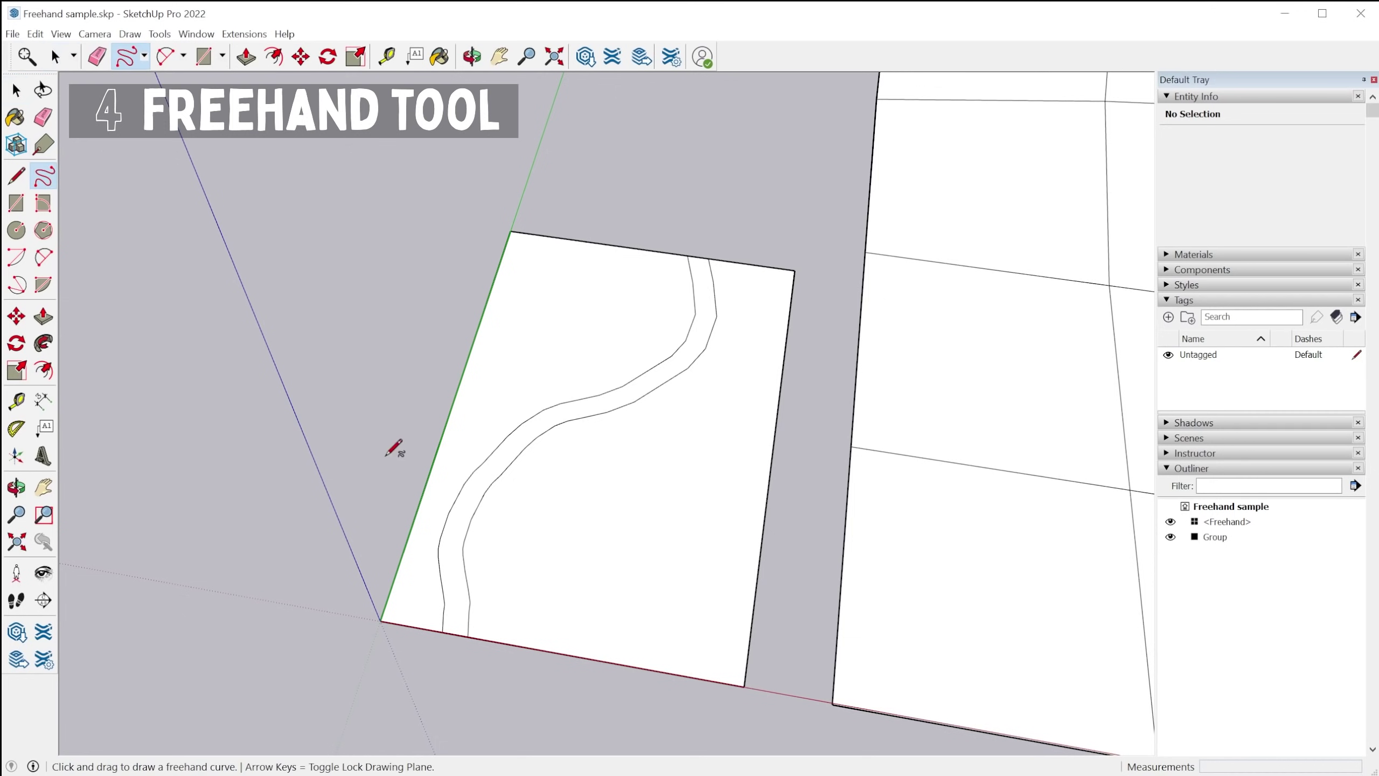
scroll(501, 540, "up", 5)
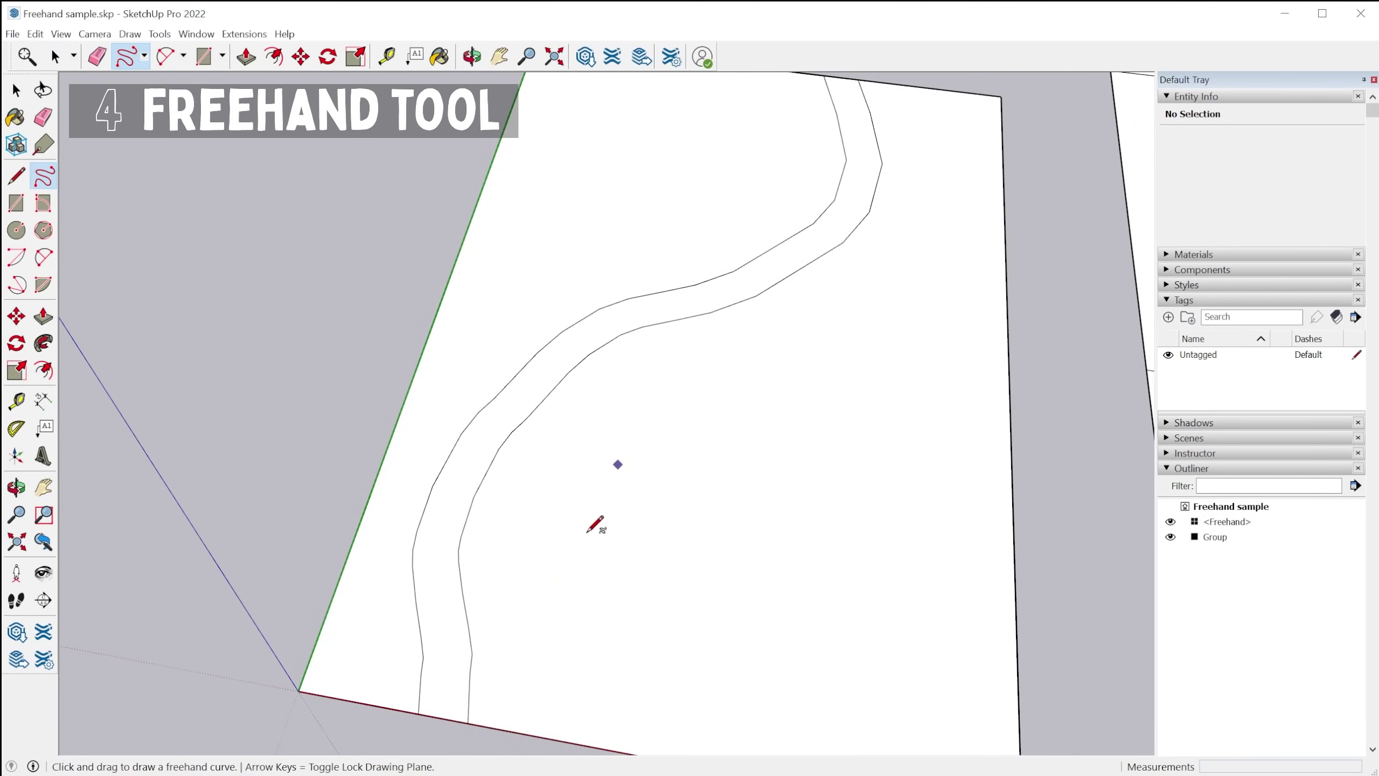
scroll(489, 598, "down", 2)
scroll(519, 244, "down", 2)
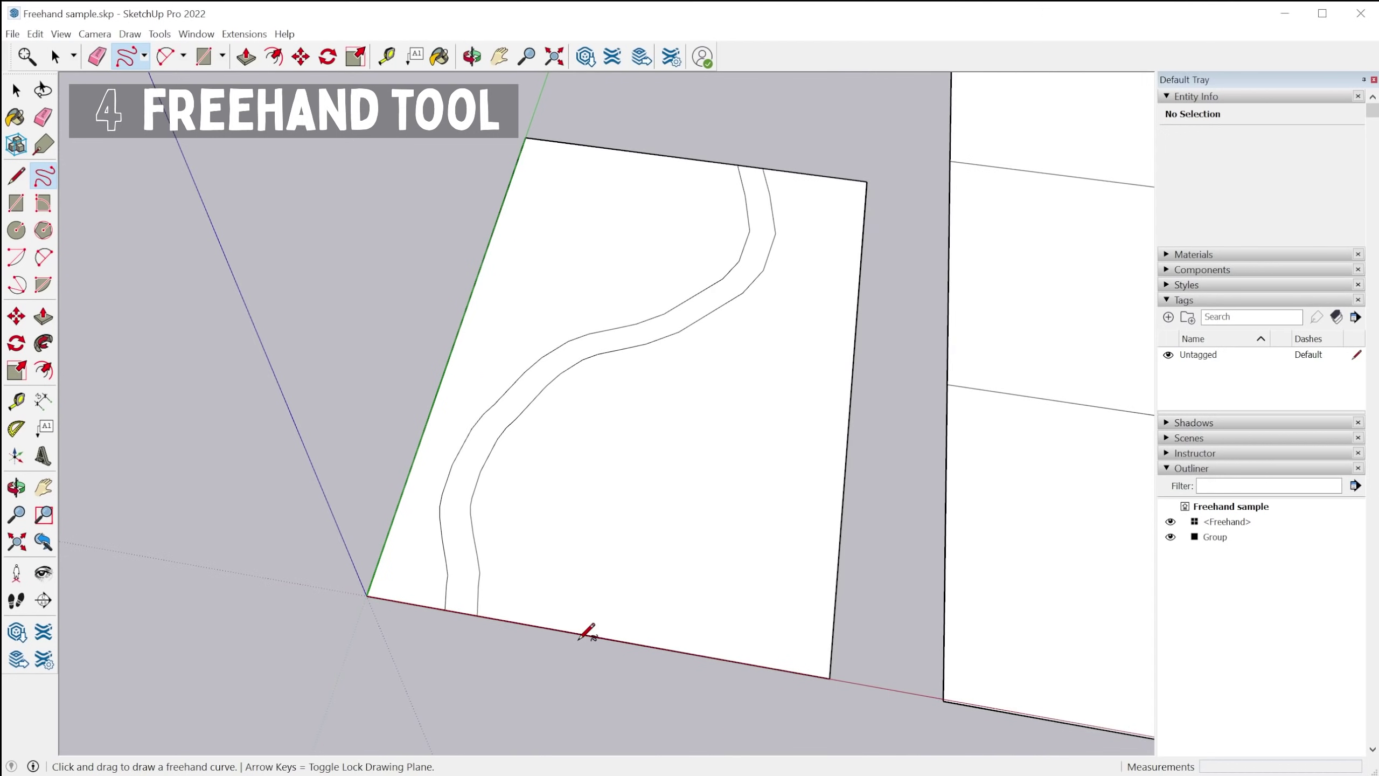
mouse_move(580, 634)
left_mouse_down()
mouse_move(555, 563)
mouse_move(583, 481)
mouse_move(647, 405)
mouse_move(773, 341)
mouse_move(814, 292)
mouse_move(814, 175)
left_mouse_up()
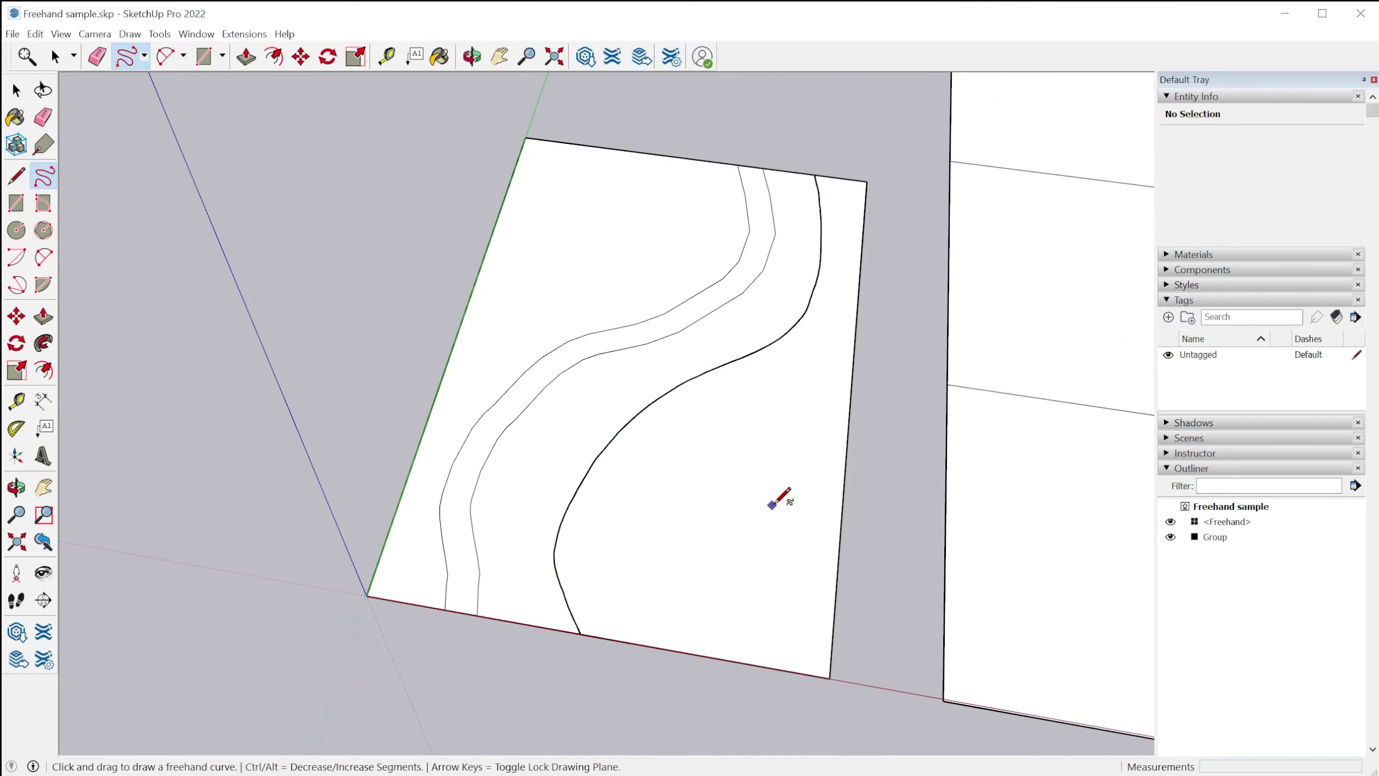
Step: Reduce the curve's segments three times with Ctrl, then increase them with Alt and fine-tune
key("ctrl")
key("ctrl")
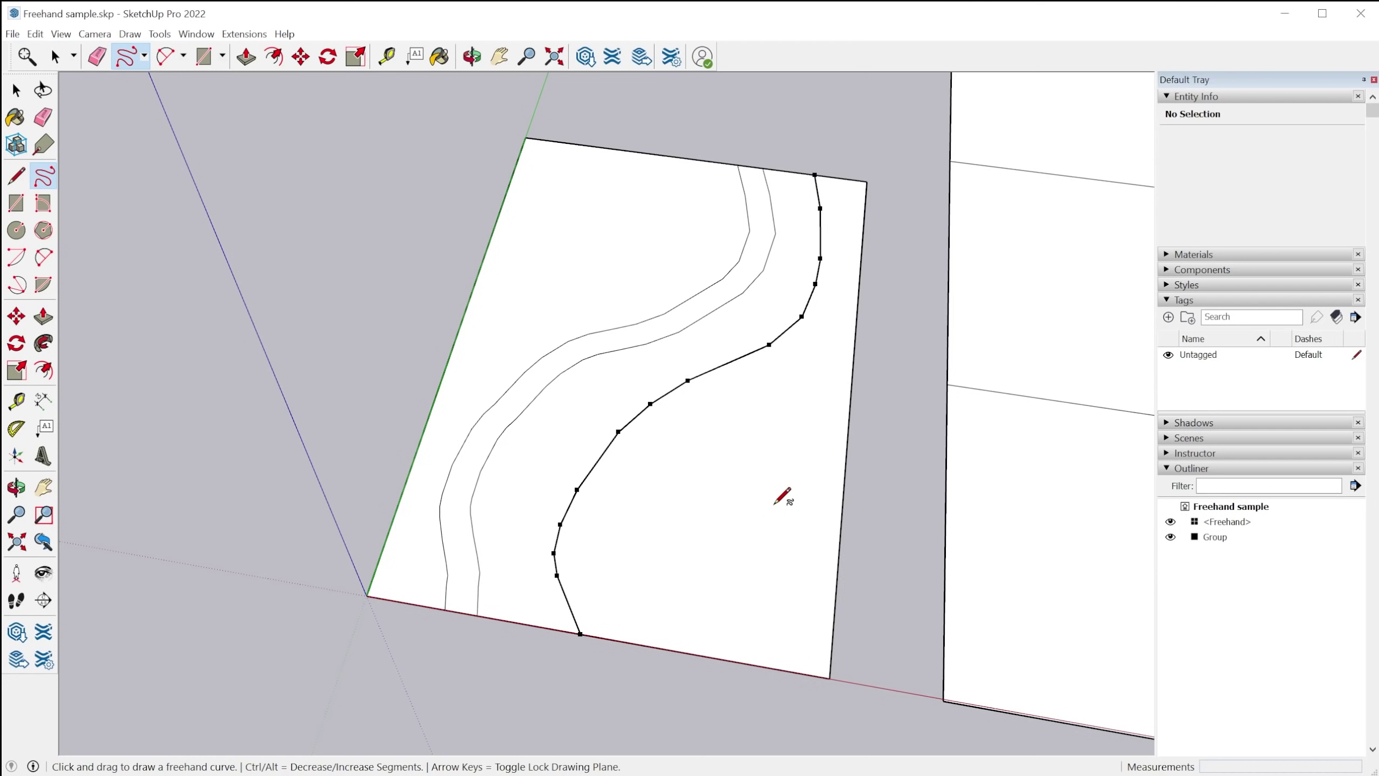
key("ctrl")
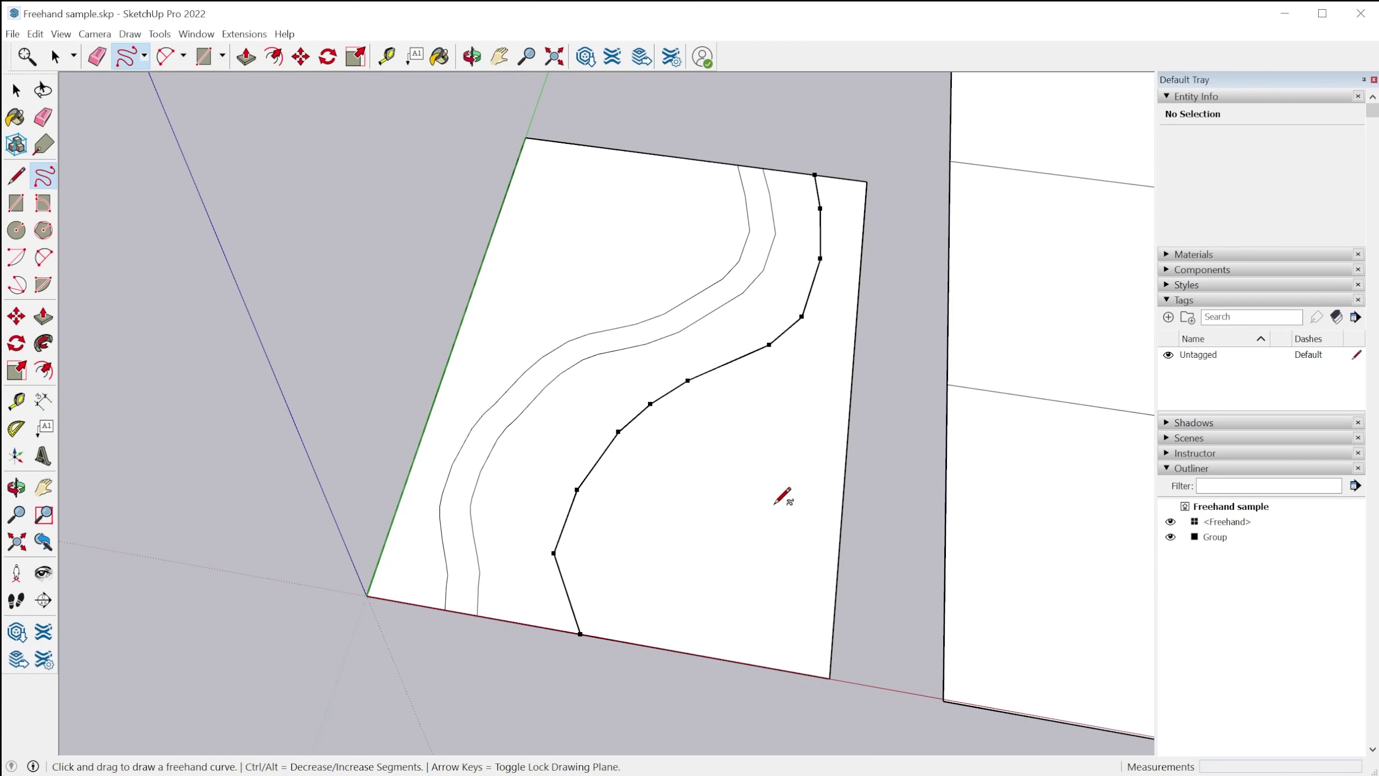
key("ctrl")
key("alt")
key("alt")
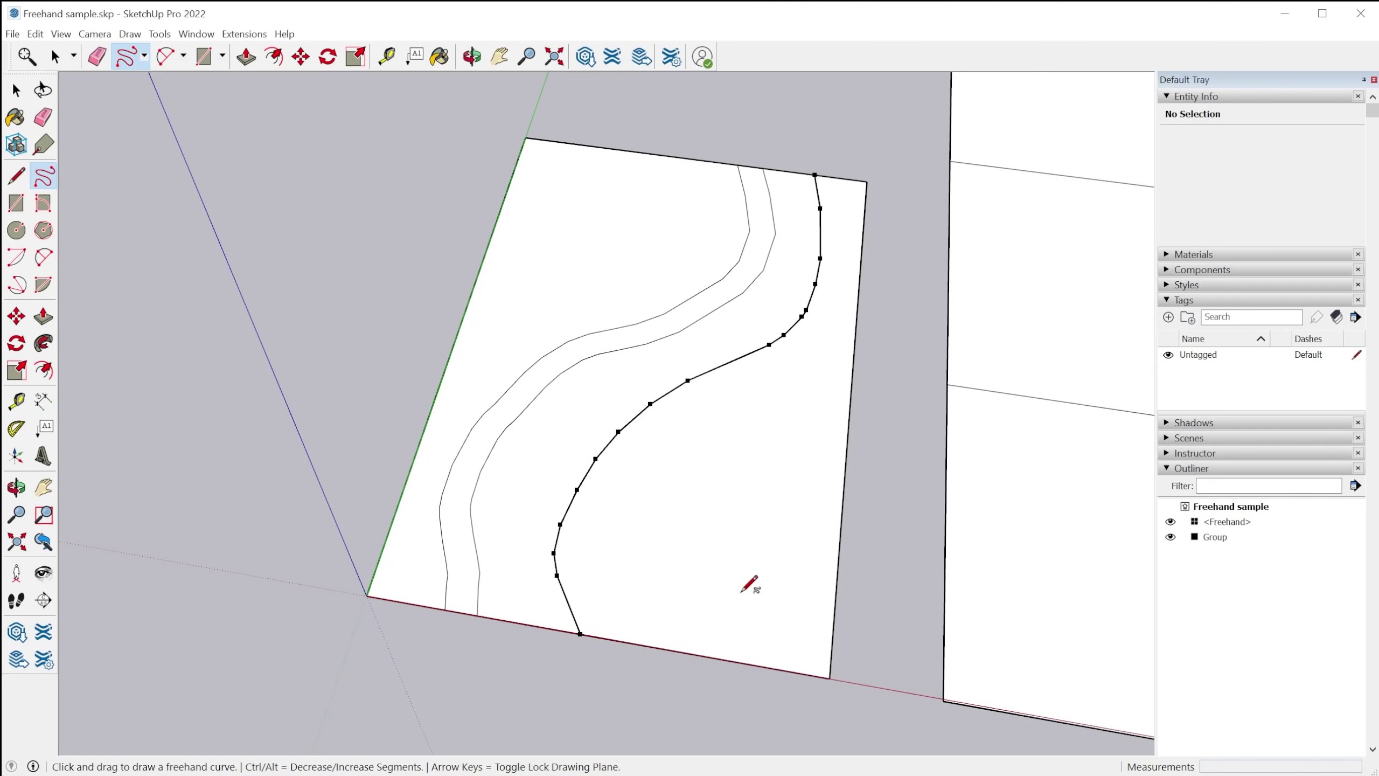
key("alt")
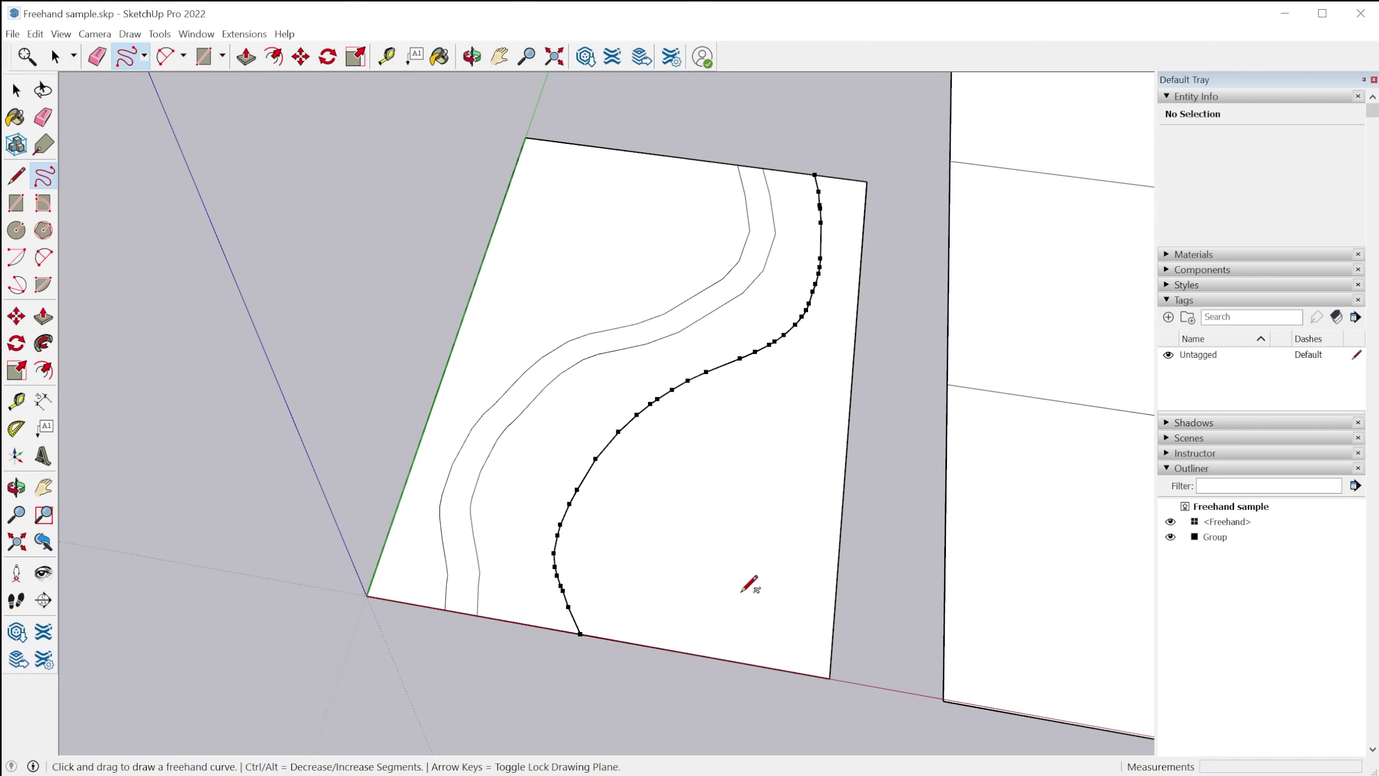
key("alt")
key("ctrl")
key("ctrl")
key("ctrl")
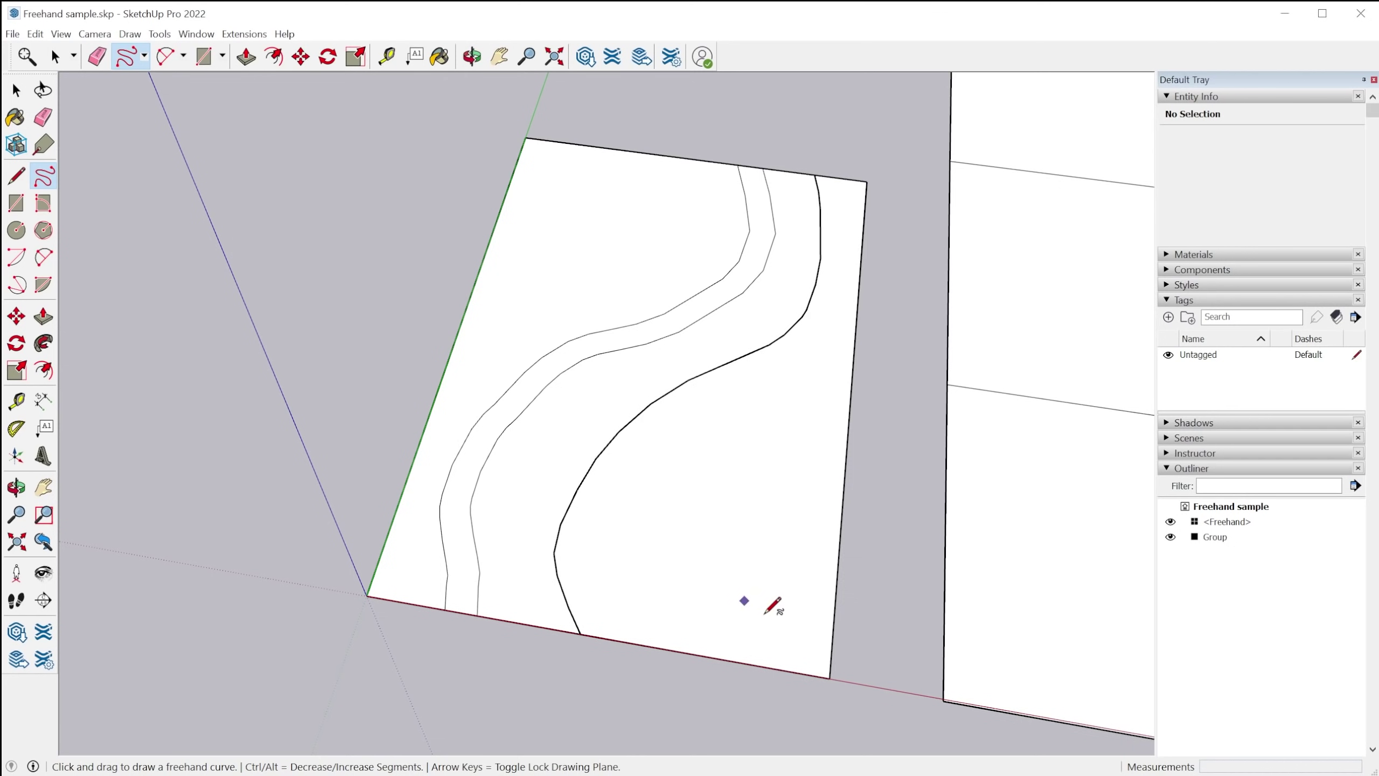
scroll(394, 579, "down", 5)
Step: Draw a freehand curve that follows the hilly gridded surface
mouse_move(906, 632)
middle_mouse_down()
mouse_move(883, 585)
mouse_move(578, 446)
mouse_move(631, 422)
mouse_move(611, 468)
mouse_move(491, 379)
mouse_move(486, 391)
mouse_move(528, 416)
middle_mouse_up()
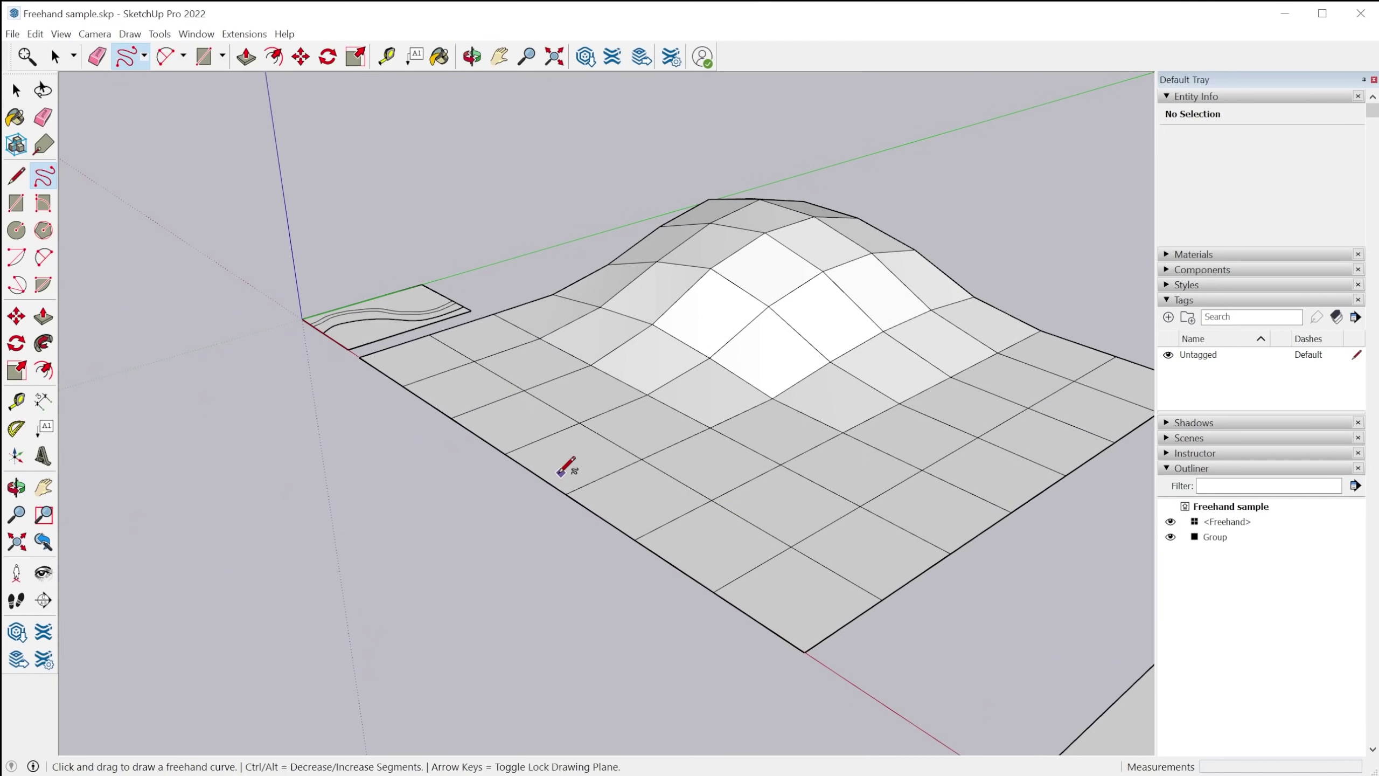
mouse_move(534, 473)
left_mouse_down()
mouse_move(666, 406)
mouse_move(704, 351)
mouse_move(717, 307)
mouse_move(701, 290)
mouse_move(721, 277)
mouse_move(822, 236)
mouse_move(972, 285)
left_mouse_up()
key("o")
mouse_move(972, 285)
left_mouse_down()
mouse_move(745, 390)
mouse_move(547, 408)
mouse_move(427, 291)
mouse_move(517, 271)
left_mouse_up()
key("f")
mouse_move(517, 270)
middle_mouse_down()
mouse_move(538, 326)
mouse_move(582, 372)
middle_mouse_up()
scroll(955, 507, "up", 5)
Step: Draw a freehand curve from the lower slab up onto its upright face, then view both models
middle_click_drag(954, 509, 453, 563)
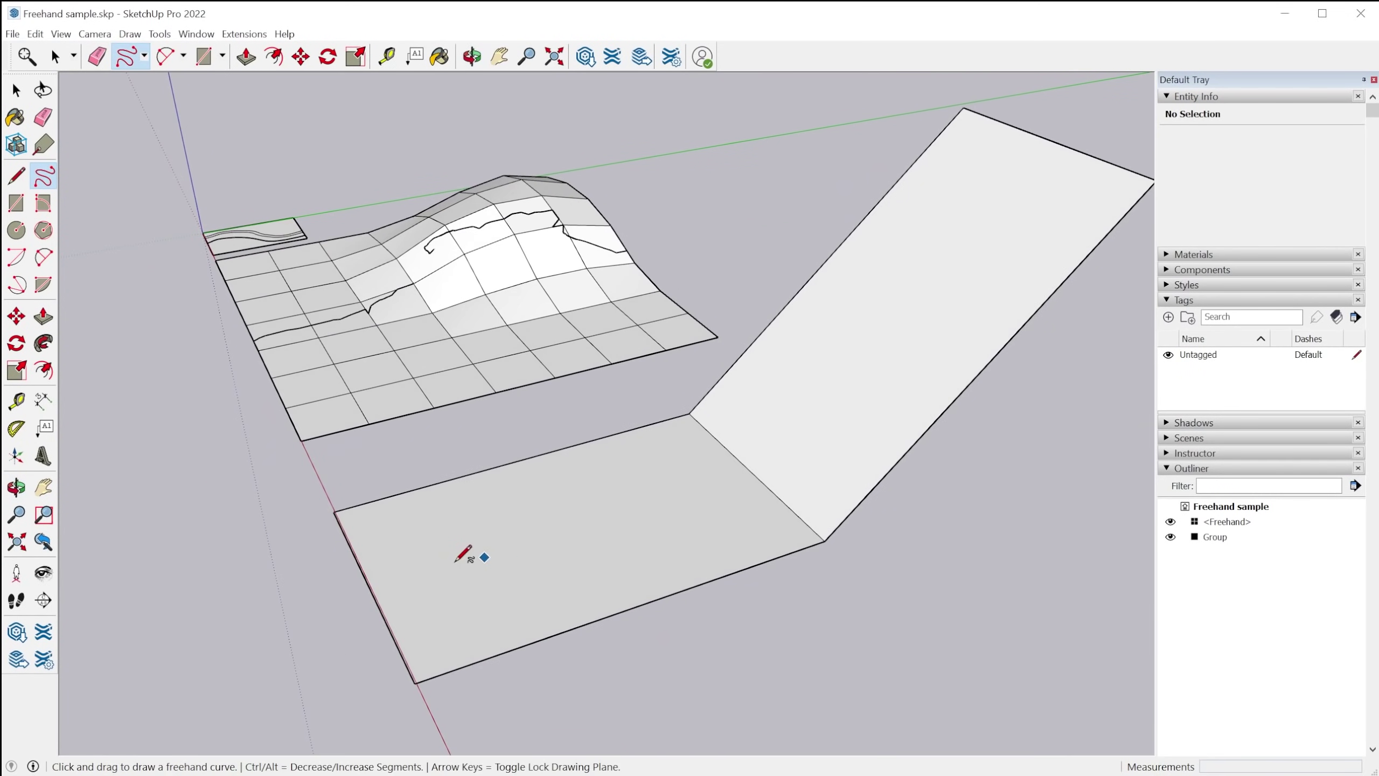
mouse_move(401, 587)
left_mouse_down()
mouse_move(668, 532)
mouse_move(761, 481)
mouse_move(906, 250)
mouse_move(1028, 203)
left_mouse_up()
mouse_move(1029, 203)
middle_mouse_down()
mouse_move(797, 409)
mouse_move(1108, 212)
mouse_move(932, 326)
mouse_move(702, 517)
middle_mouse_up()
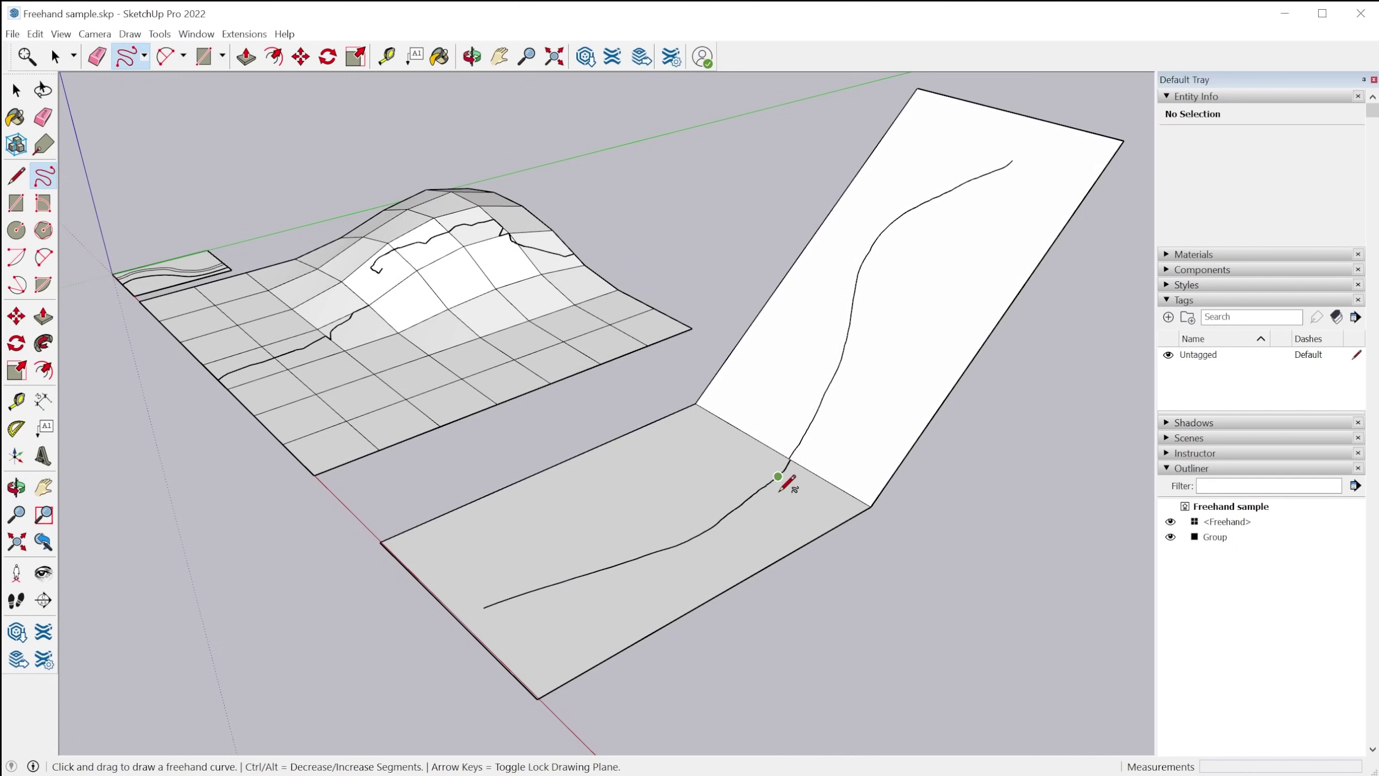
middle_click_drag(732, 443, 503, 375)
scroll(510, 374, "down", 2)
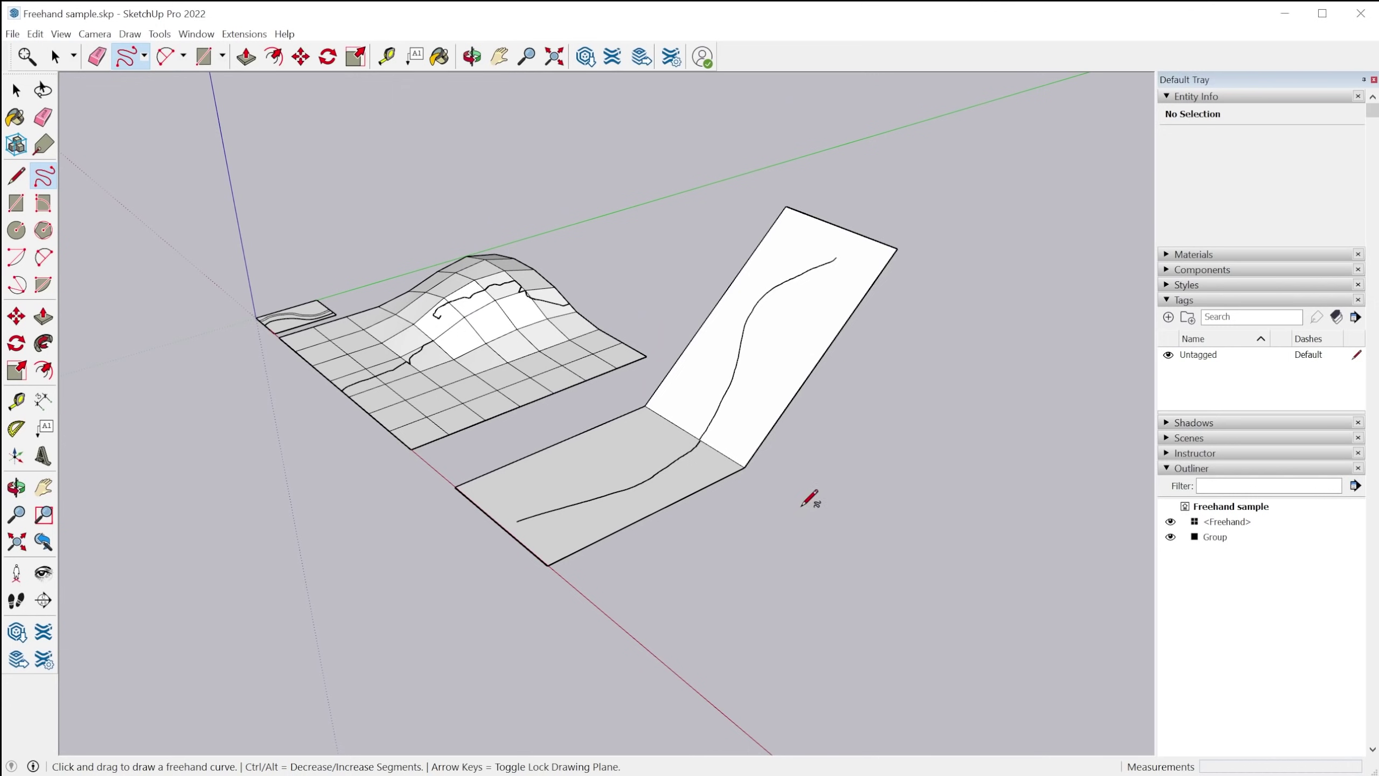
middle_click_drag(810, 498, 807, 528)
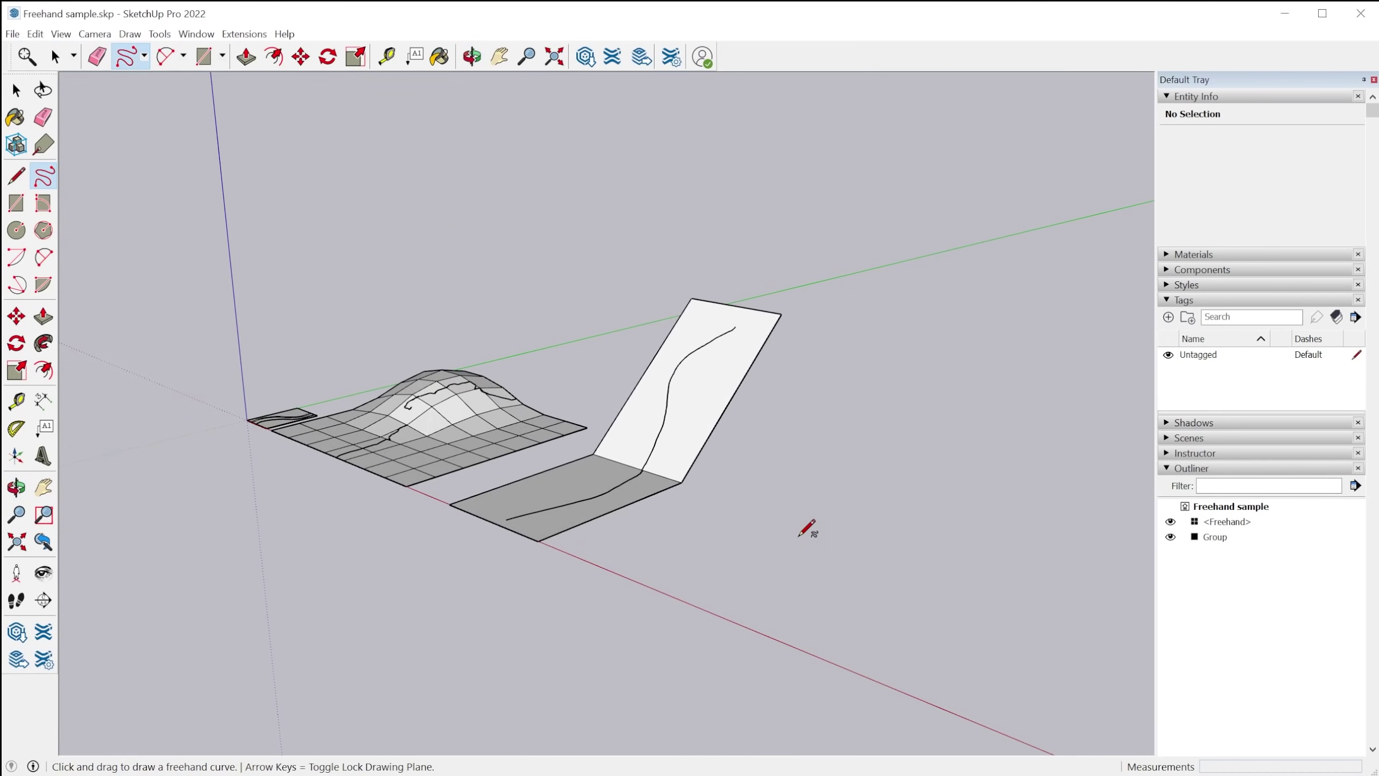
Step: Lower the view to eye level and draw a freehand spiral rising into open space
middle_click_drag(686, 438, 748, 514)
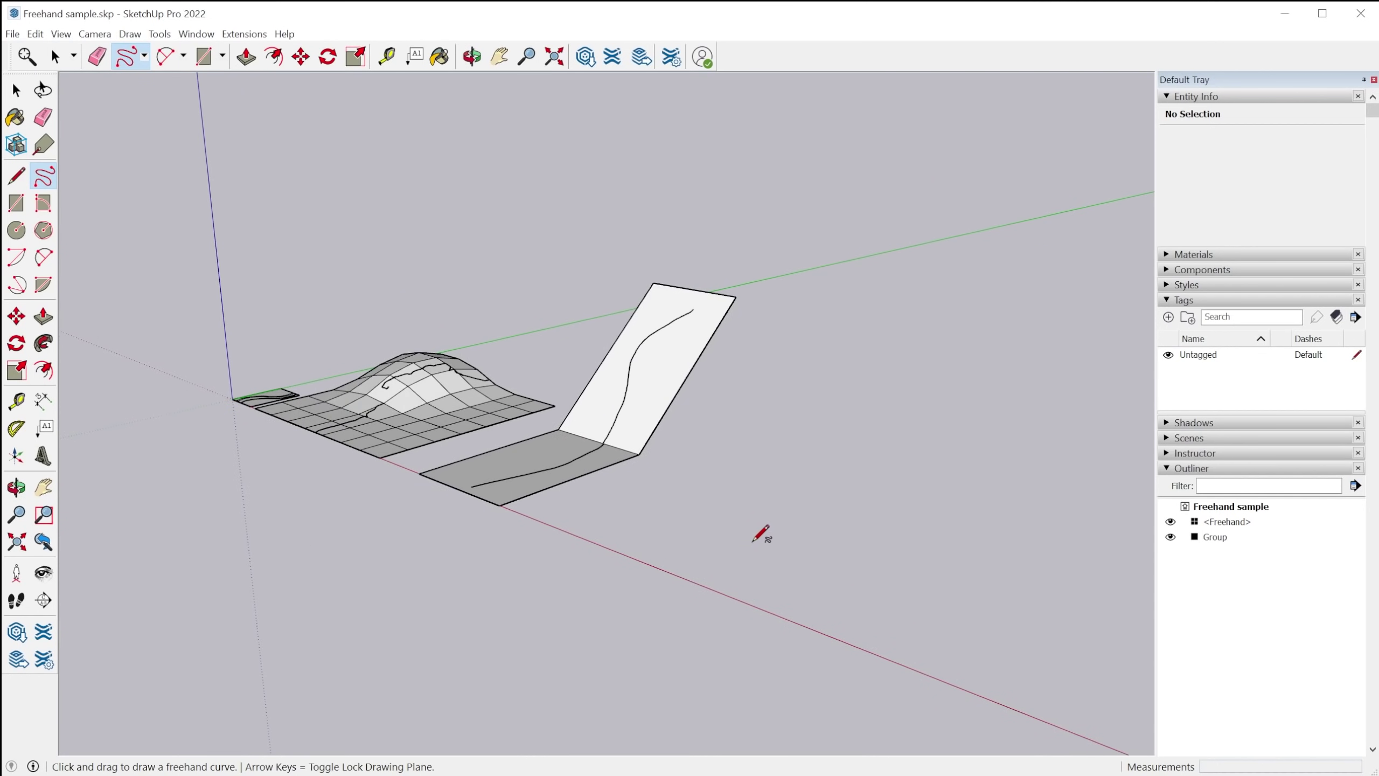
middle_click_drag(760, 534, 910, 441)
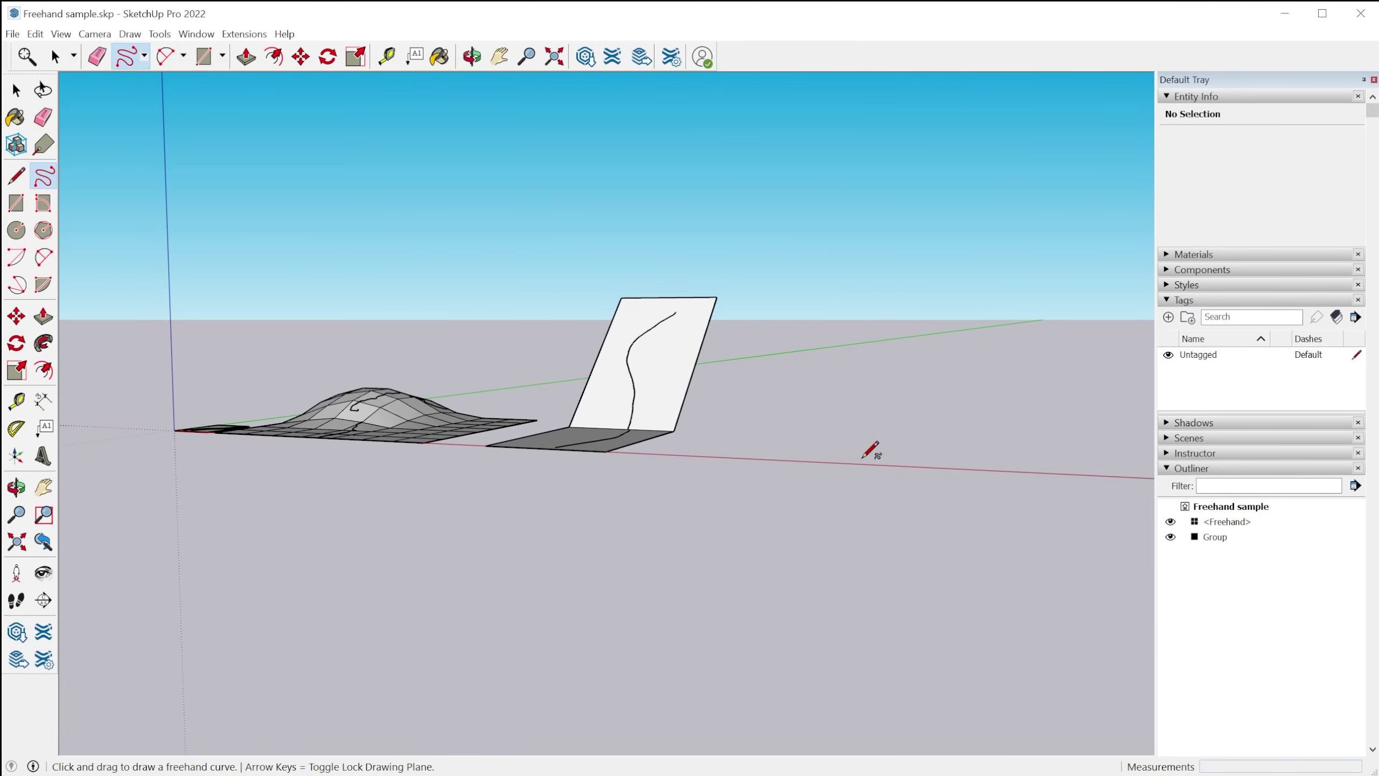
mouse_move(858, 461)
left_mouse_down()
mouse_move(875, 415)
mouse_move(821, 304)
mouse_move(872, 232)
left_mouse_up()
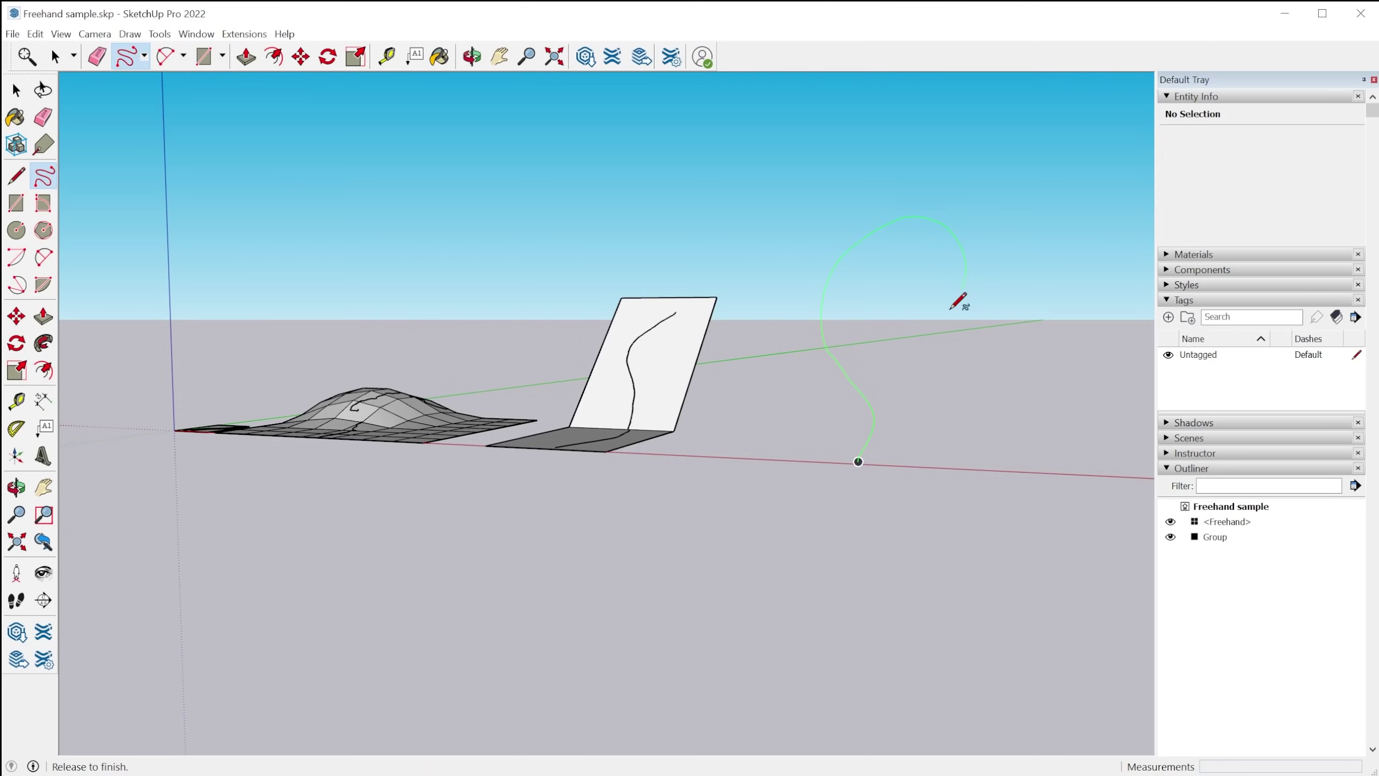
mouse_move(958, 302)
left_mouse_down()
mouse_move(874, 313)
mouse_move(877, 259)
mouse_move(904, 274)
left_mouse_up()
mouse_move(970, 299)
middle_mouse_down()
mouse_move(716, 356)
mouse_move(431, 370)
mouse_move(772, 412)
mouse_move(711, 487)
middle_mouse_up()
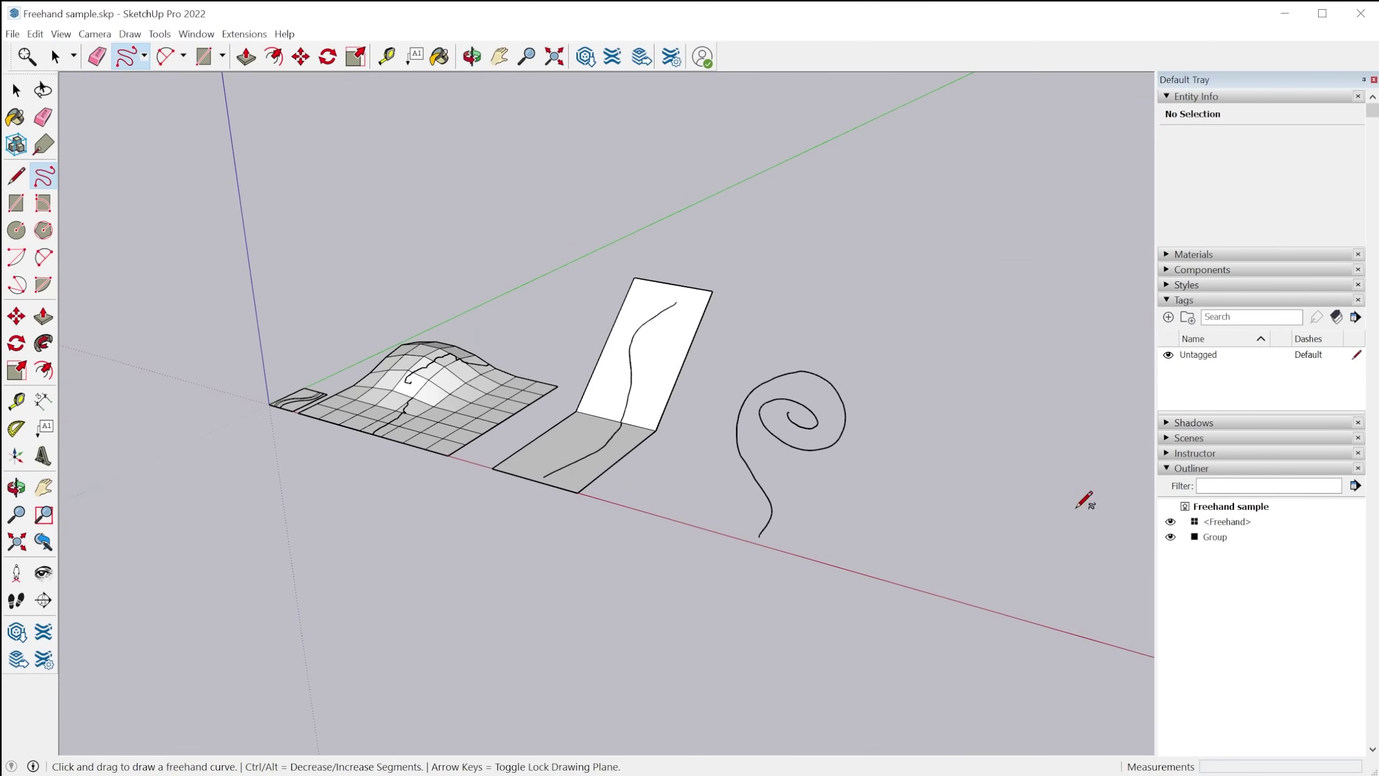
scroll(1083, 500, "up", 2)
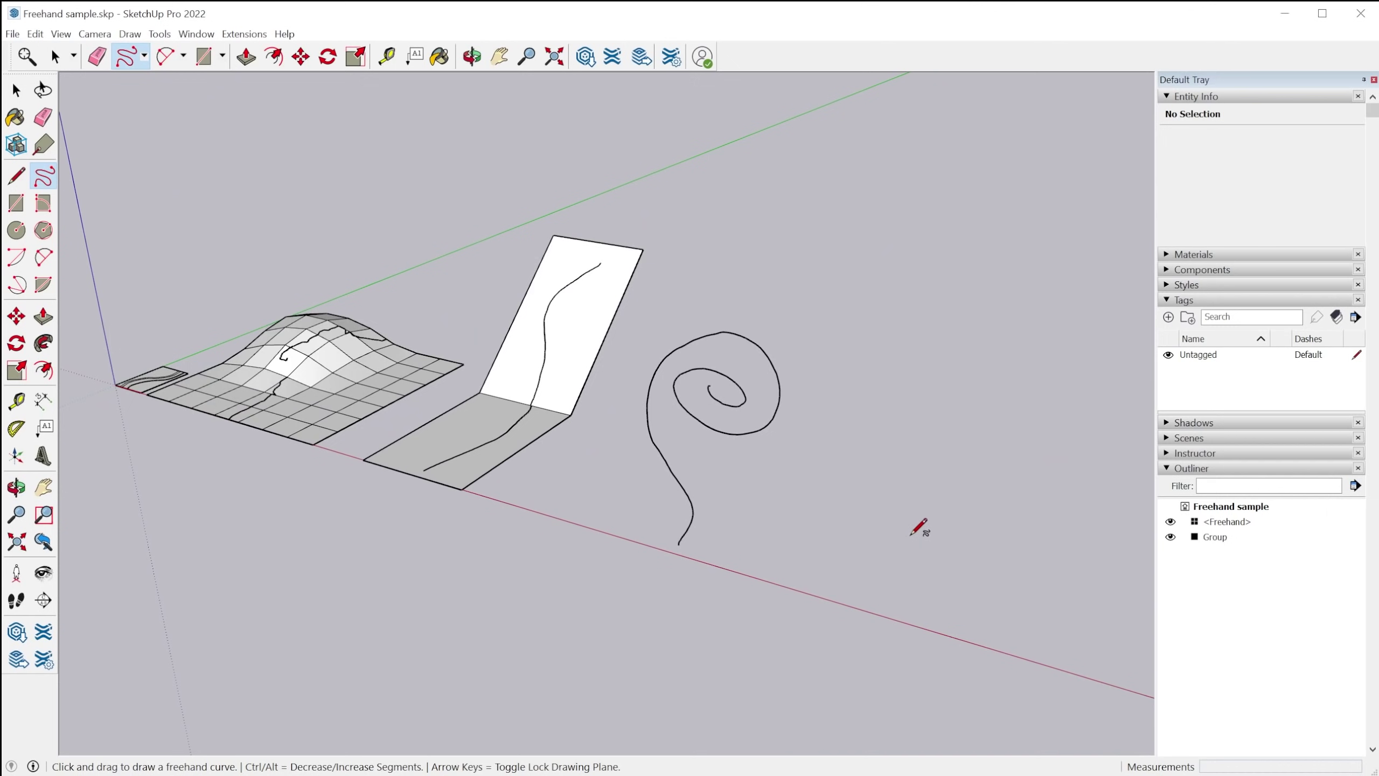
Step: Draw another freehand spiral and one more curve, orbiting to inspect the strokes
mouse_move(803, 598)
left_mouse_down()
mouse_move(829, 530)
mouse_move(805, 489)
mouse_move(762, 500)
mouse_move(785, 555)
mouse_move(792, 528)
left_mouse_up()
mouse_move(912, 608)
middle_mouse_down()
mouse_move(806, 558)
mouse_move(631, 533)
mouse_move(672, 590)
middle_mouse_up()
mouse_move(672, 592)
left_mouse_down()
mouse_move(650, 557)
mouse_move(633, 383)
mouse_move(601, 313)
mouse_move(684, 286)
mouse_move(792, 350)
mouse_move(750, 453)
mouse_move(675, 371)
mouse_move(726, 365)
left_mouse_up()
mouse_move(727, 365)
middle_mouse_down()
mouse_move(542, 564)
mouse_move(302, 596)
mouse_move(923, 573)
mouse_move(754, 579)
mouse_move(760, 561)
mouse_move(780, 582)
middle_mouse_up()
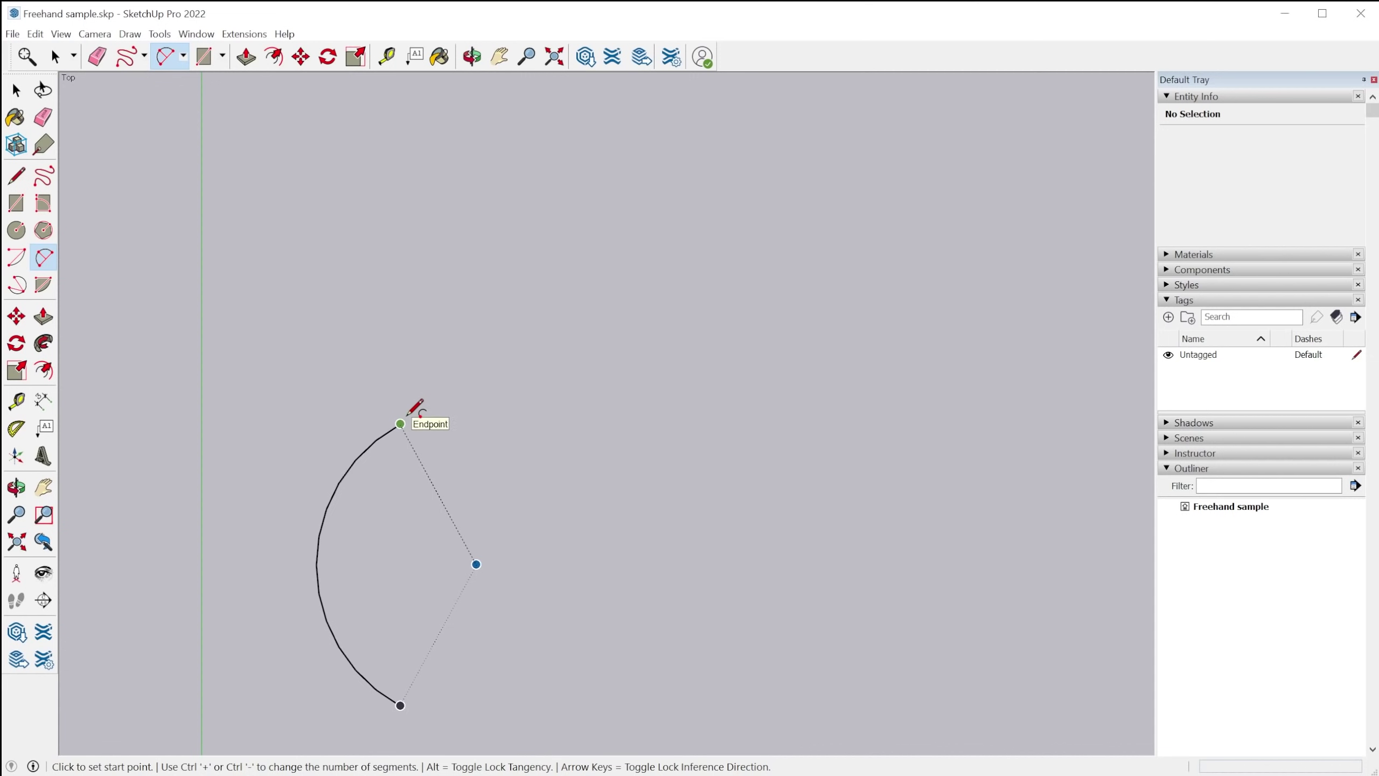
Step: Add a tangent arc from the first arc's end to the top, forming an S-curve, and start another
left_click(402, 422)
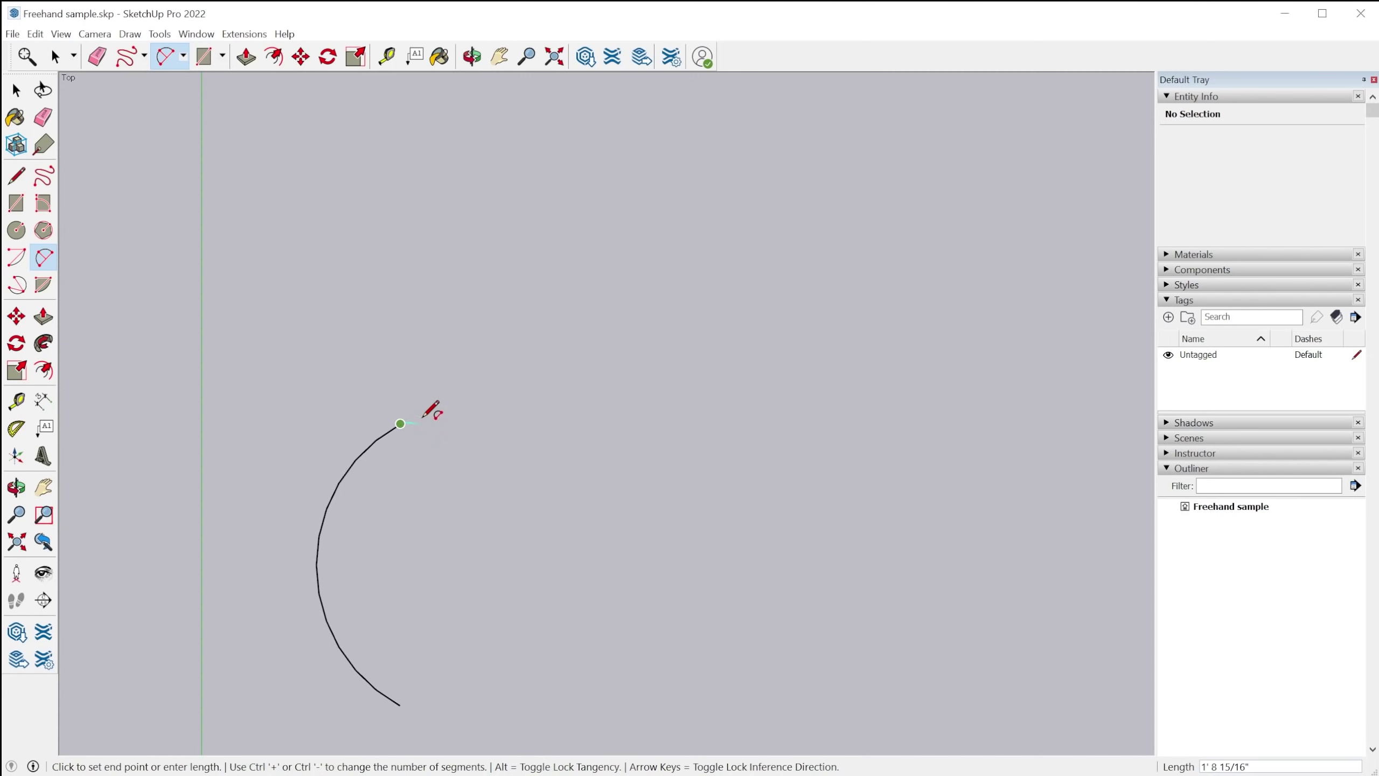
left_click(411, 163)
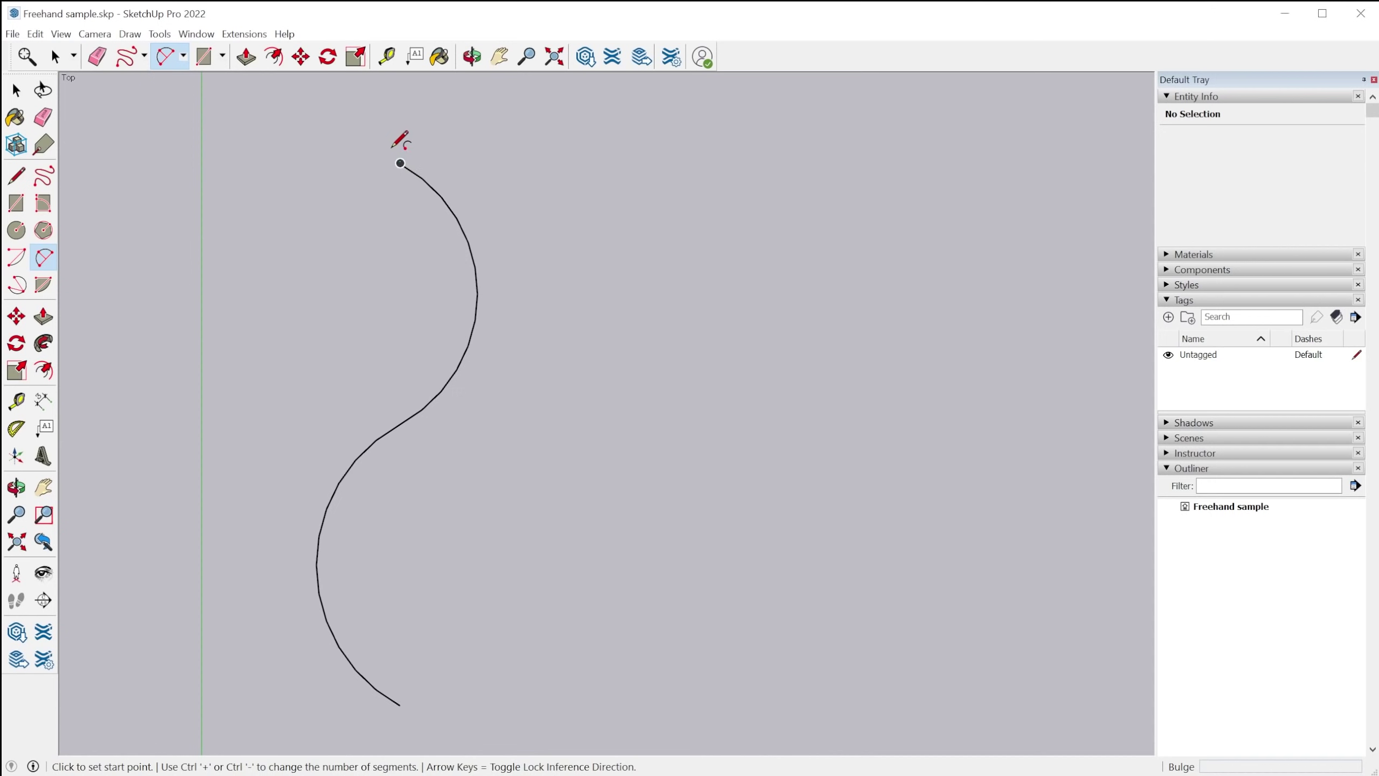
left_click(401, 161)
middle_click_drag(446, 271, 474, 639, "shift")
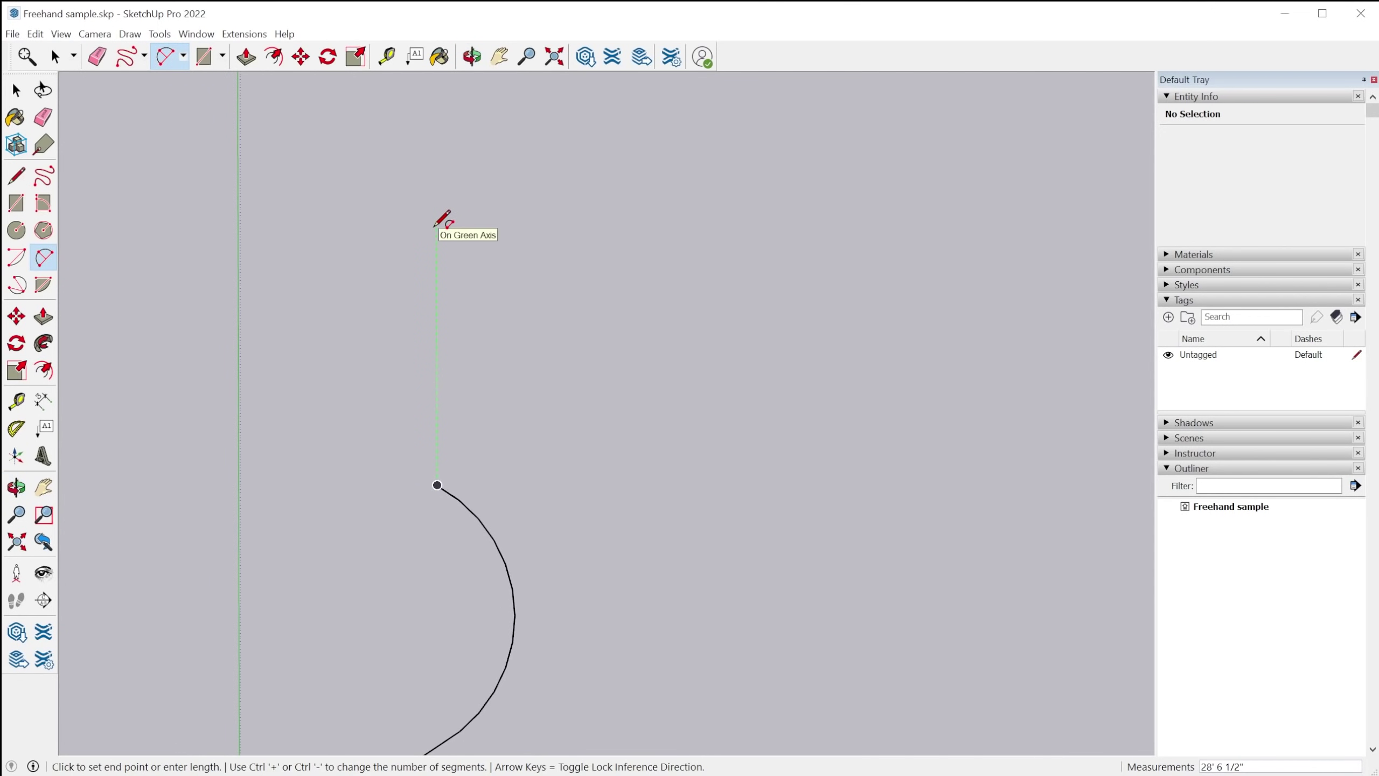
Step: Cancel the misplaced arc and add a third arc from the top endpoint, bulging to the left
left_click(437, 226)
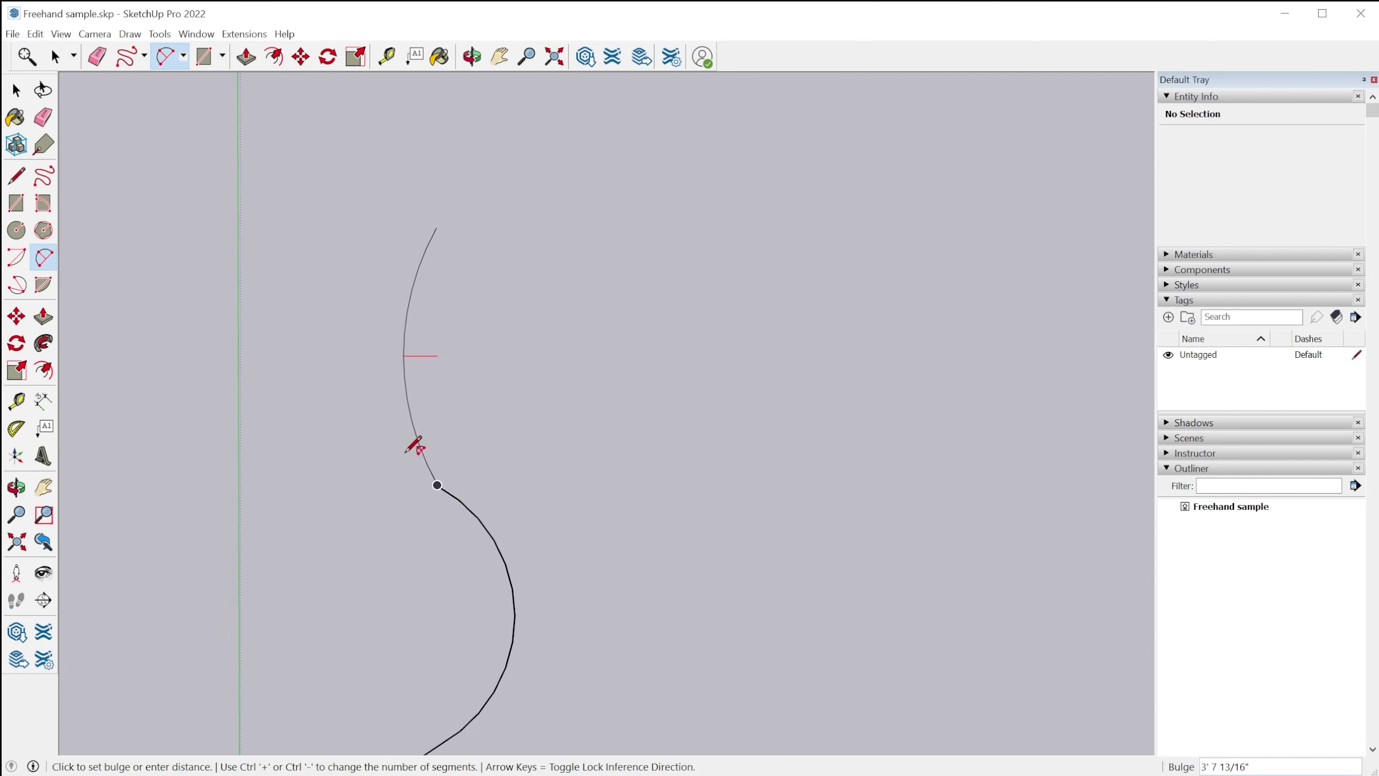
key("Escape")
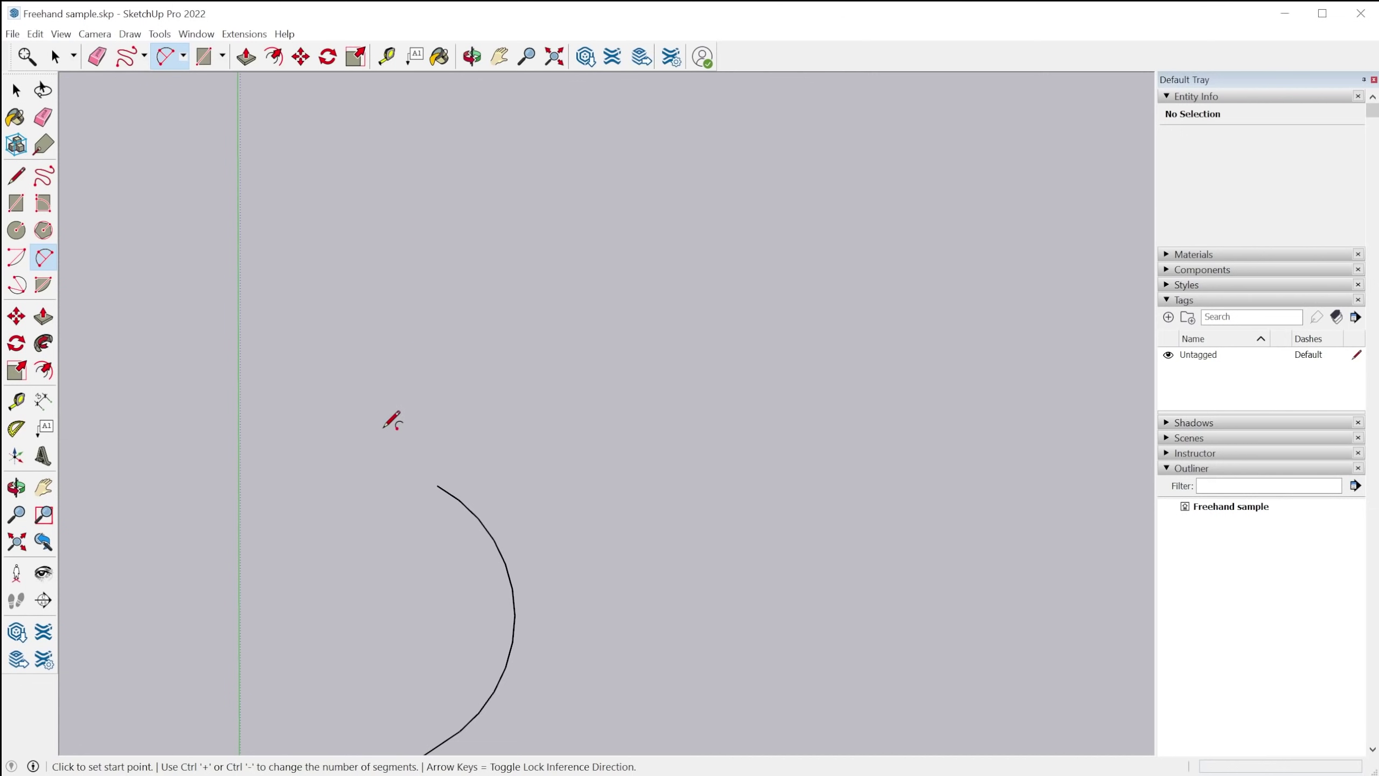
left_click(437, 486)
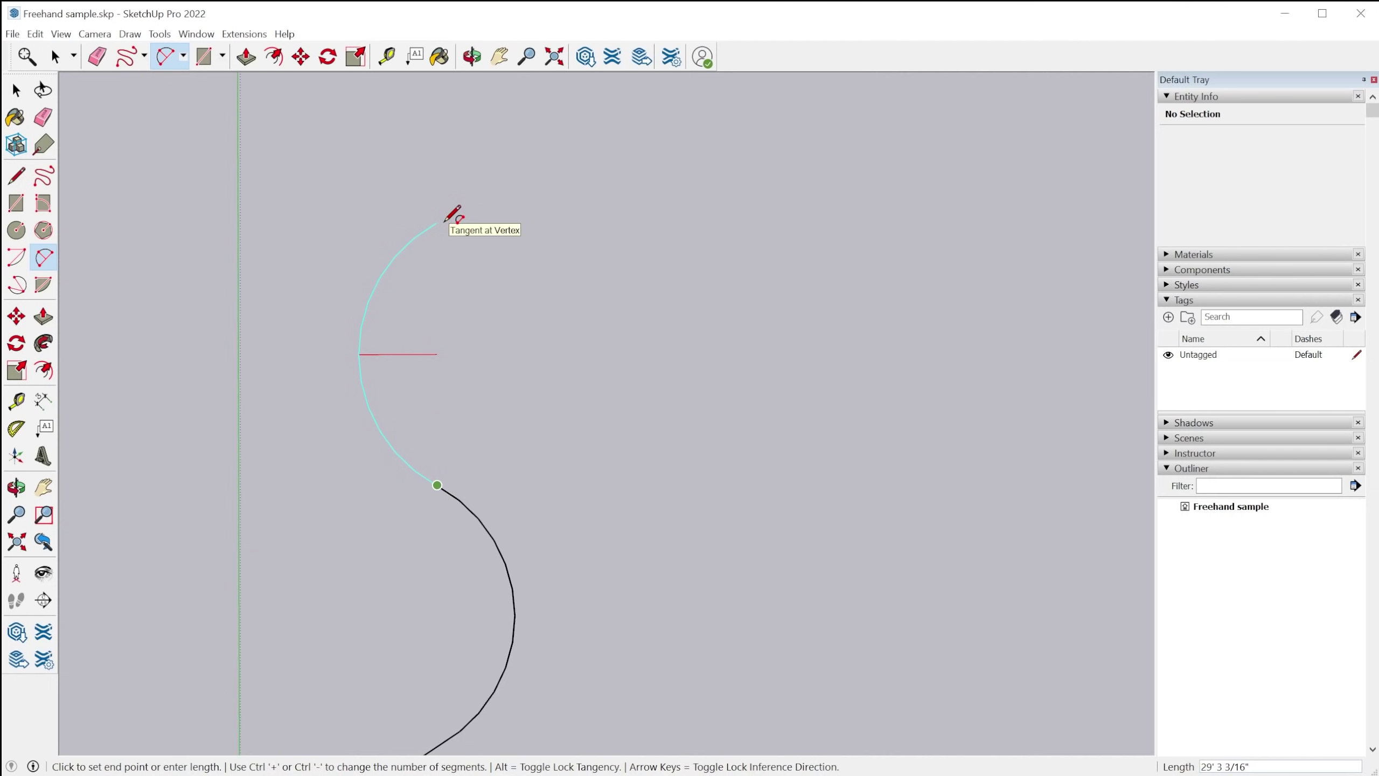
left_click(440, 221)
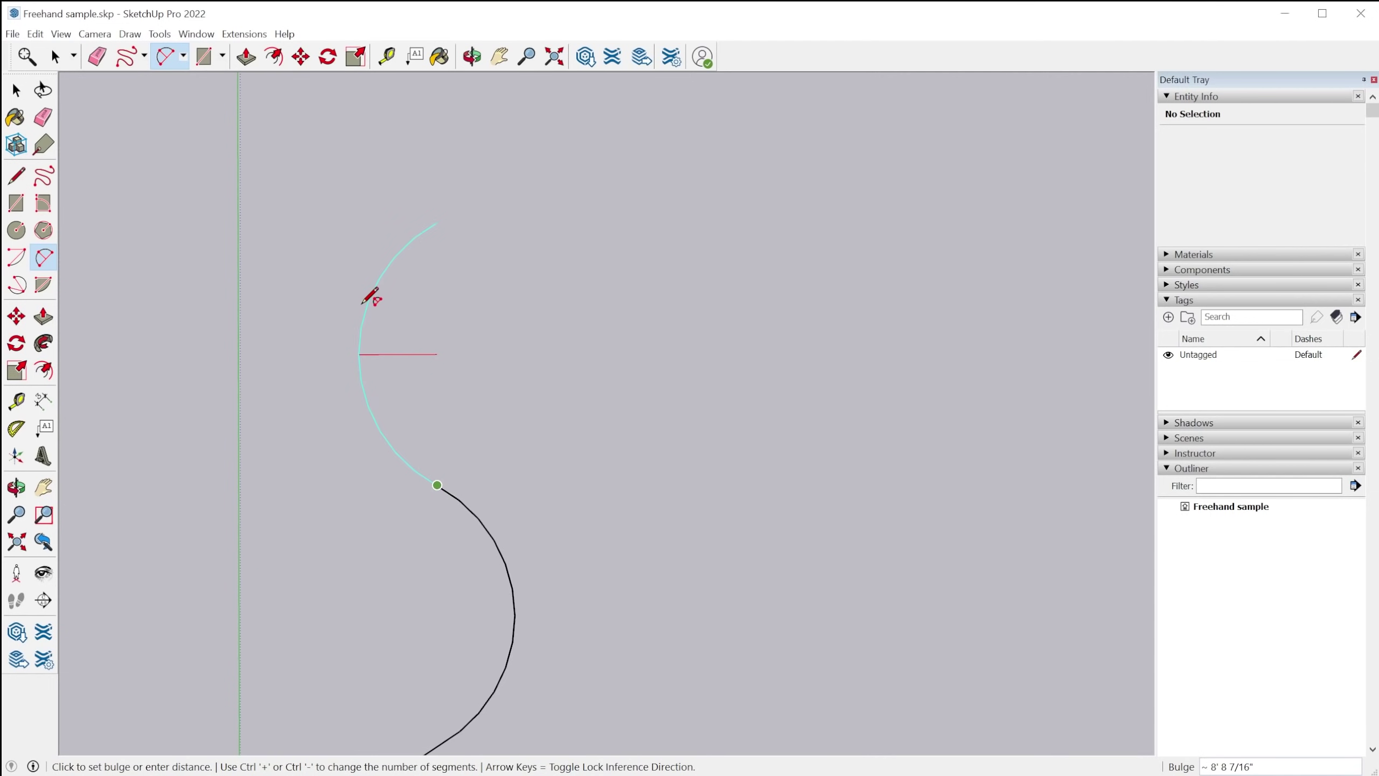
left_click(371, 297)
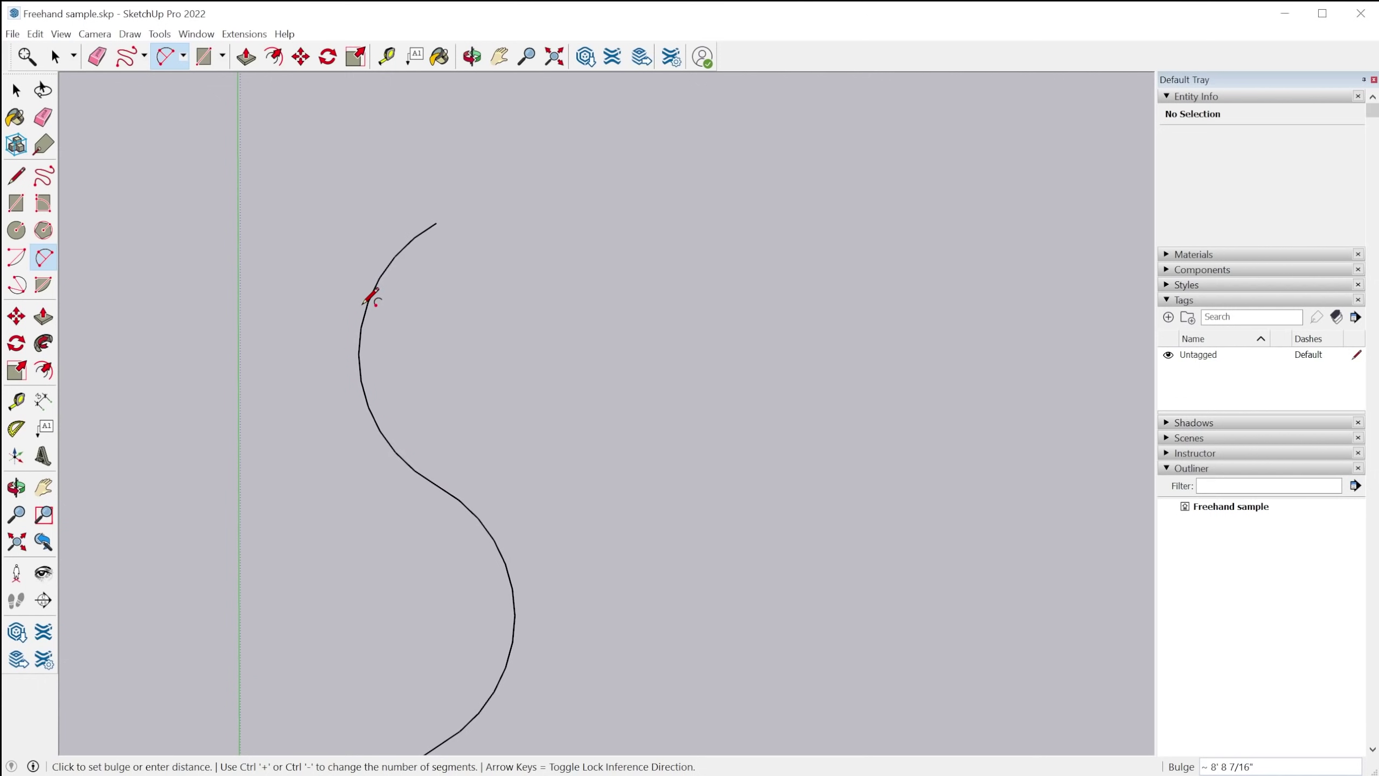
scroll(492, 326, "down", 2)
scroll(439, 335, "down", 3)
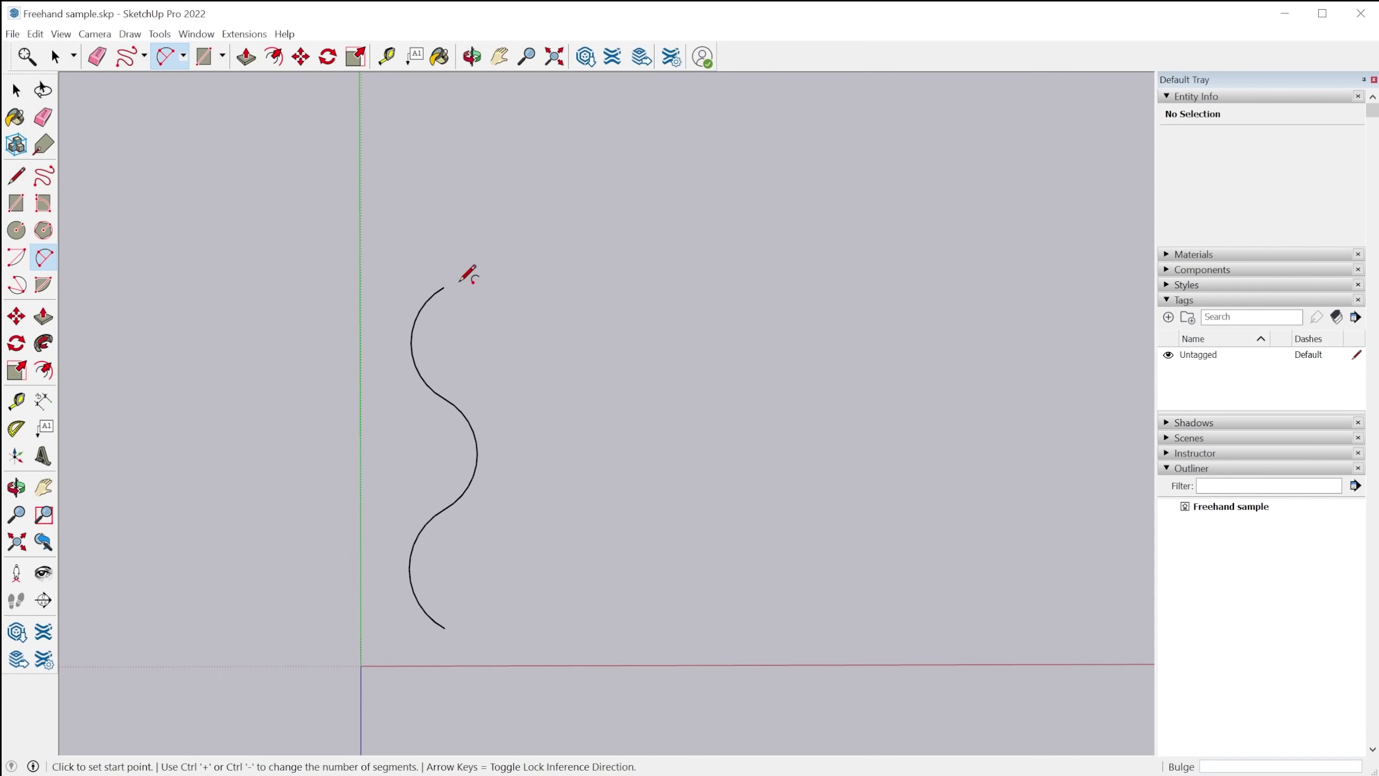
Step: Add arcs curving right and then down, and start an Alt-locked tangent arc below the join
left_click(444, 286)
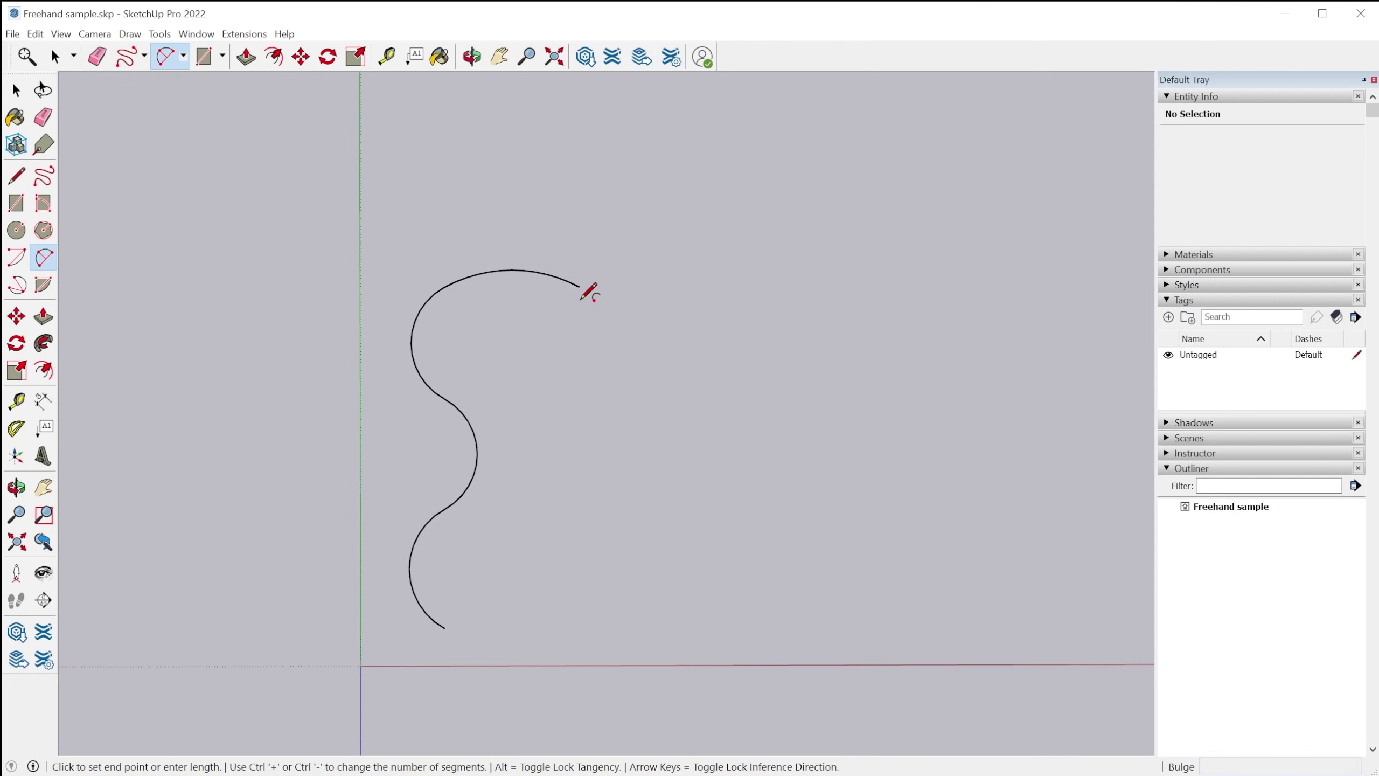
left_click(579, 286)
left_click(579, 285)
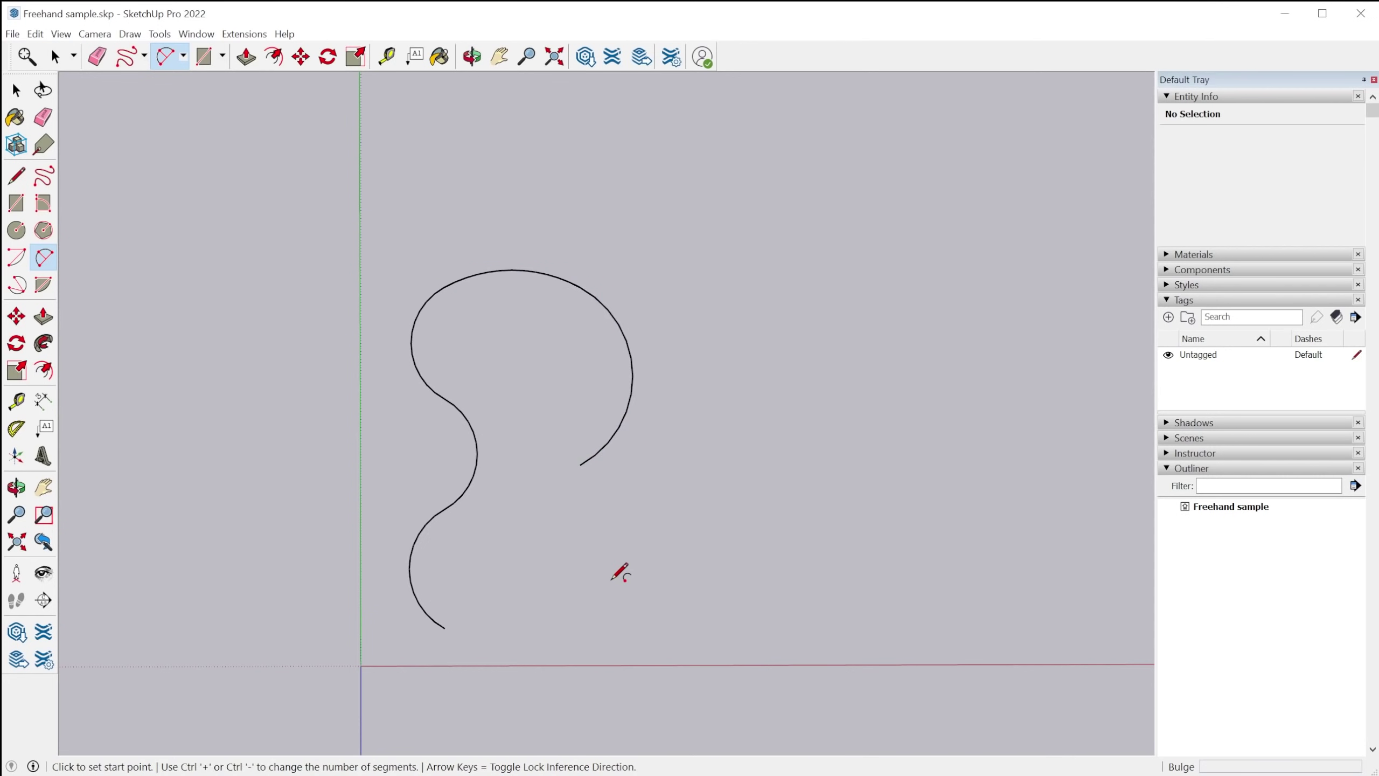
left_click(580, 464)
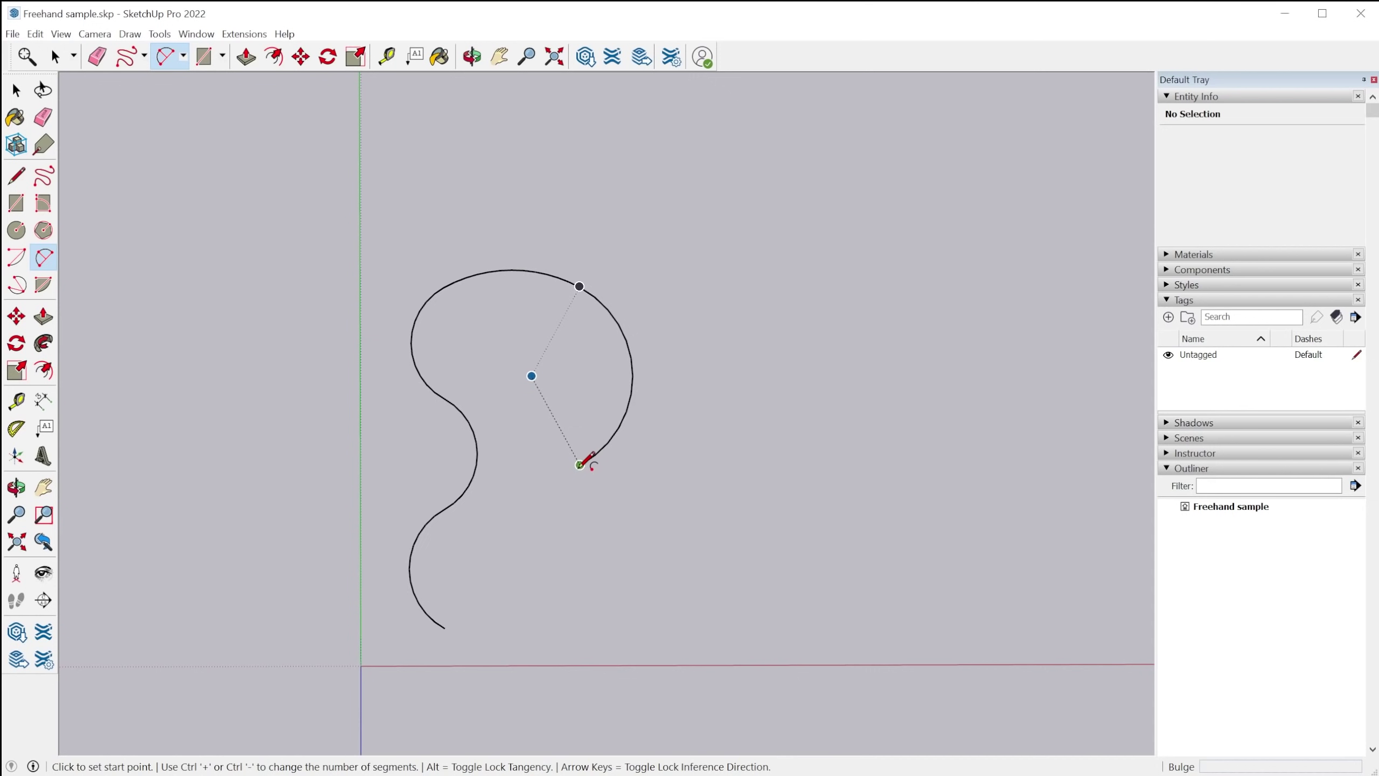
left_click(580, 464)
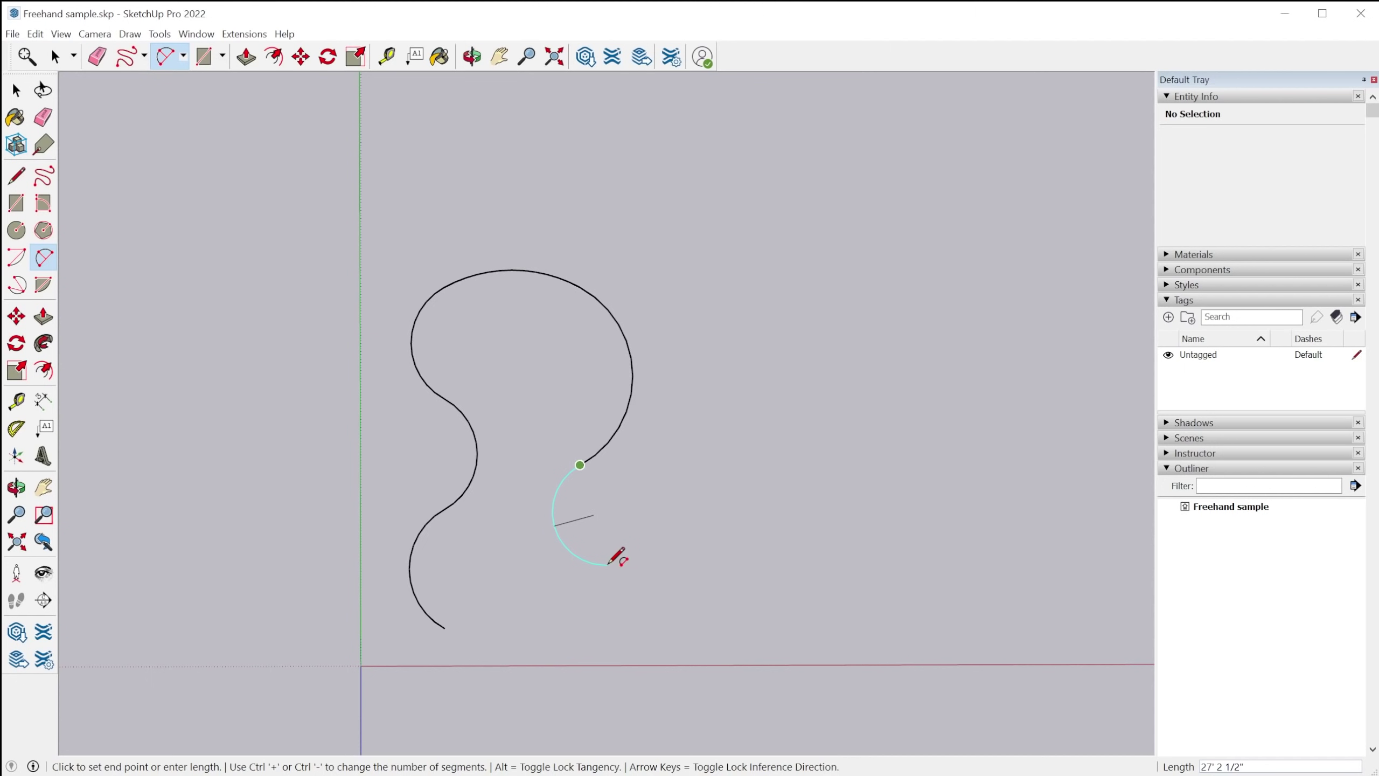
key("alt")
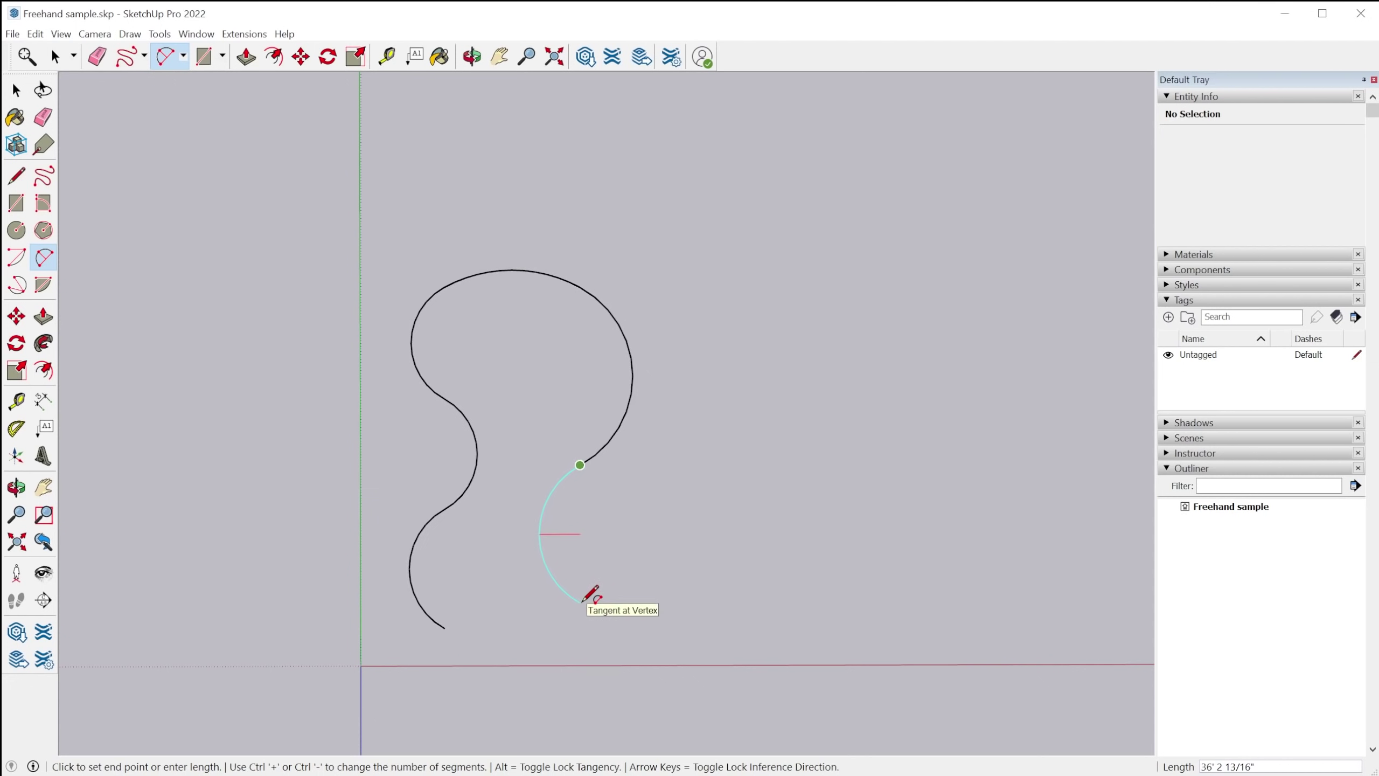
left_click(581, 601)
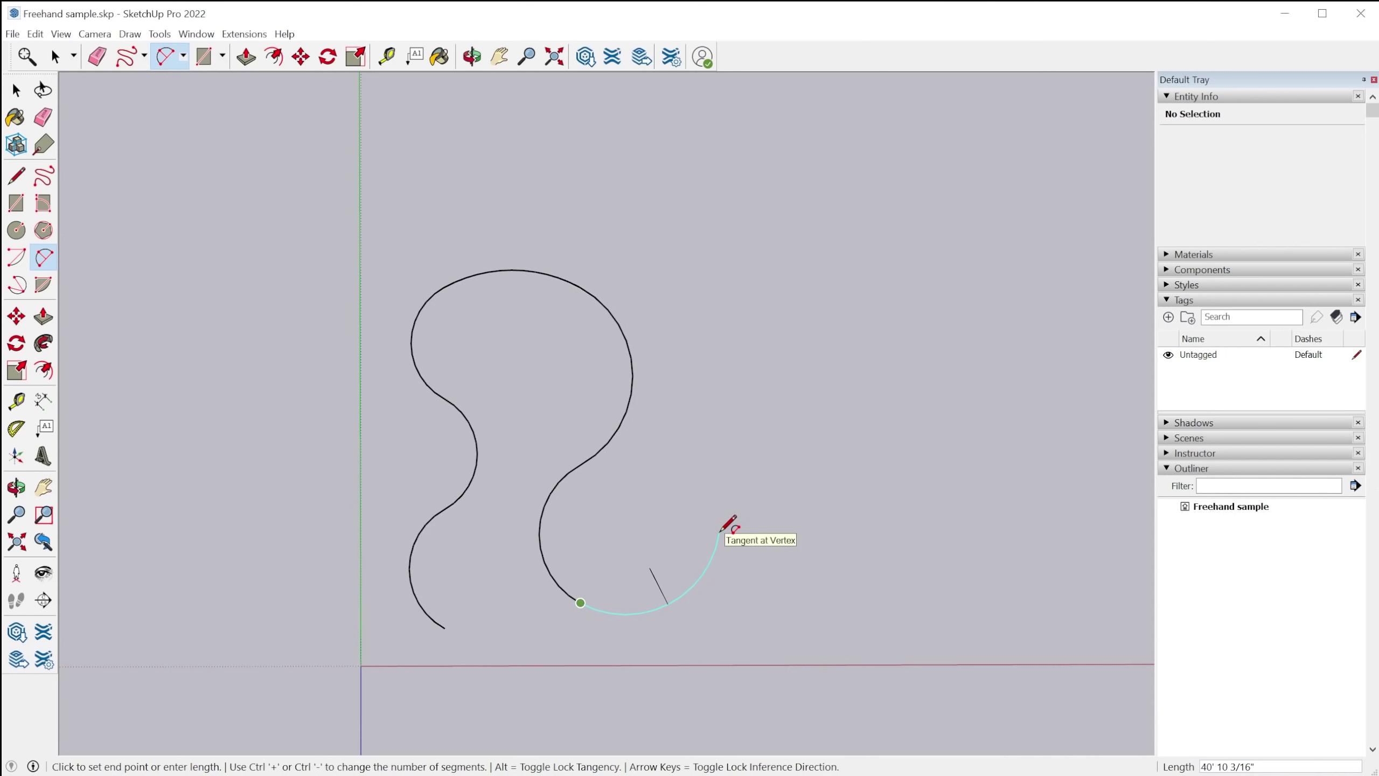
Step: Chain tangent arcs along the bottom, up the right side and back to the top left
left_click(720, 532)
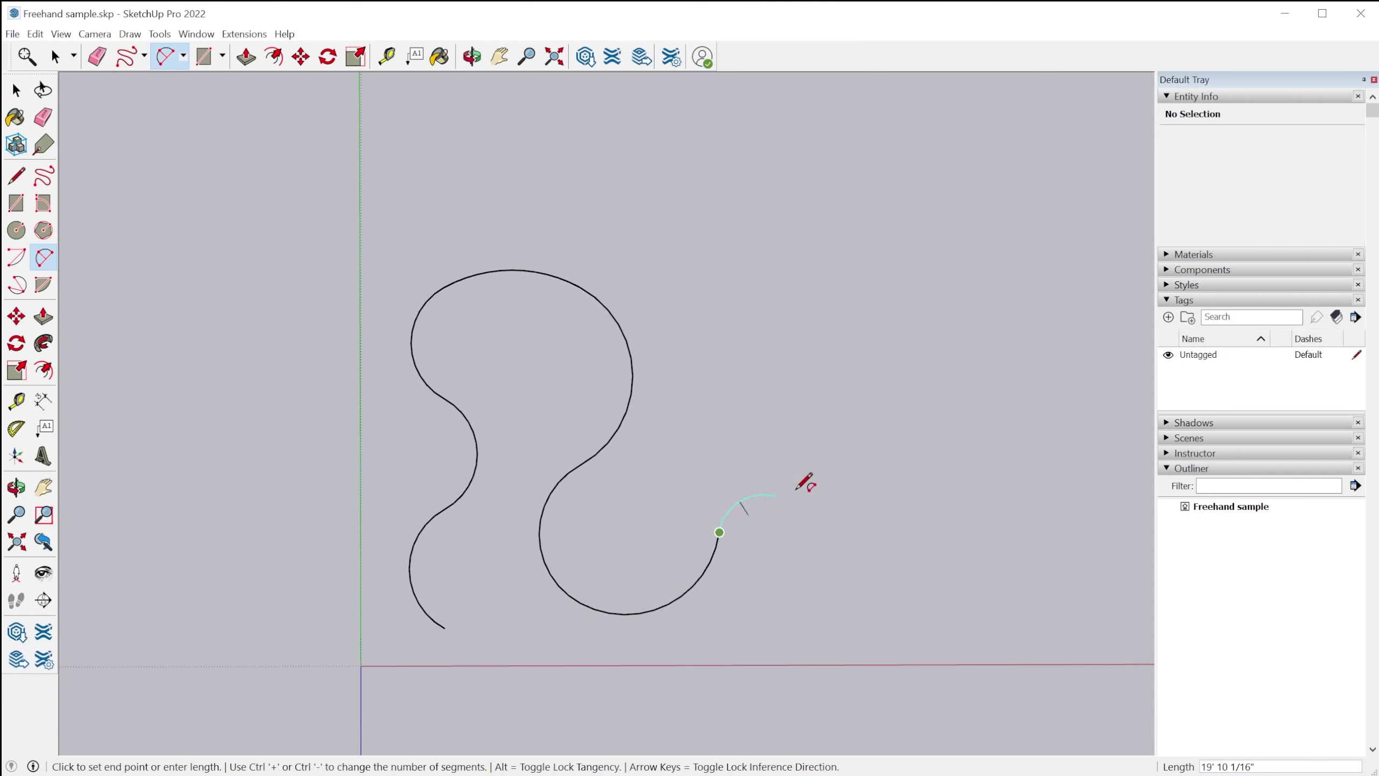
left_click(916, 463)
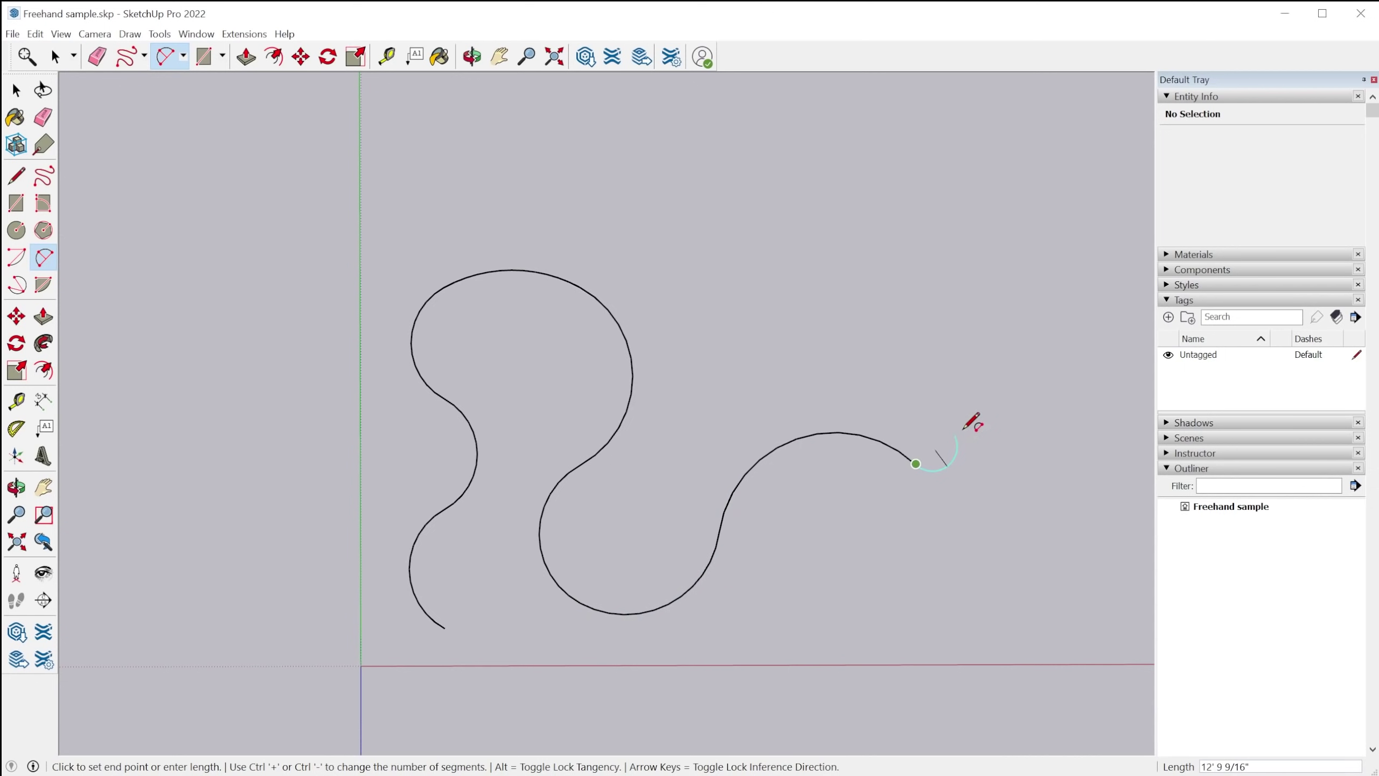
left_click(990, 400)
left_click(799, 285)
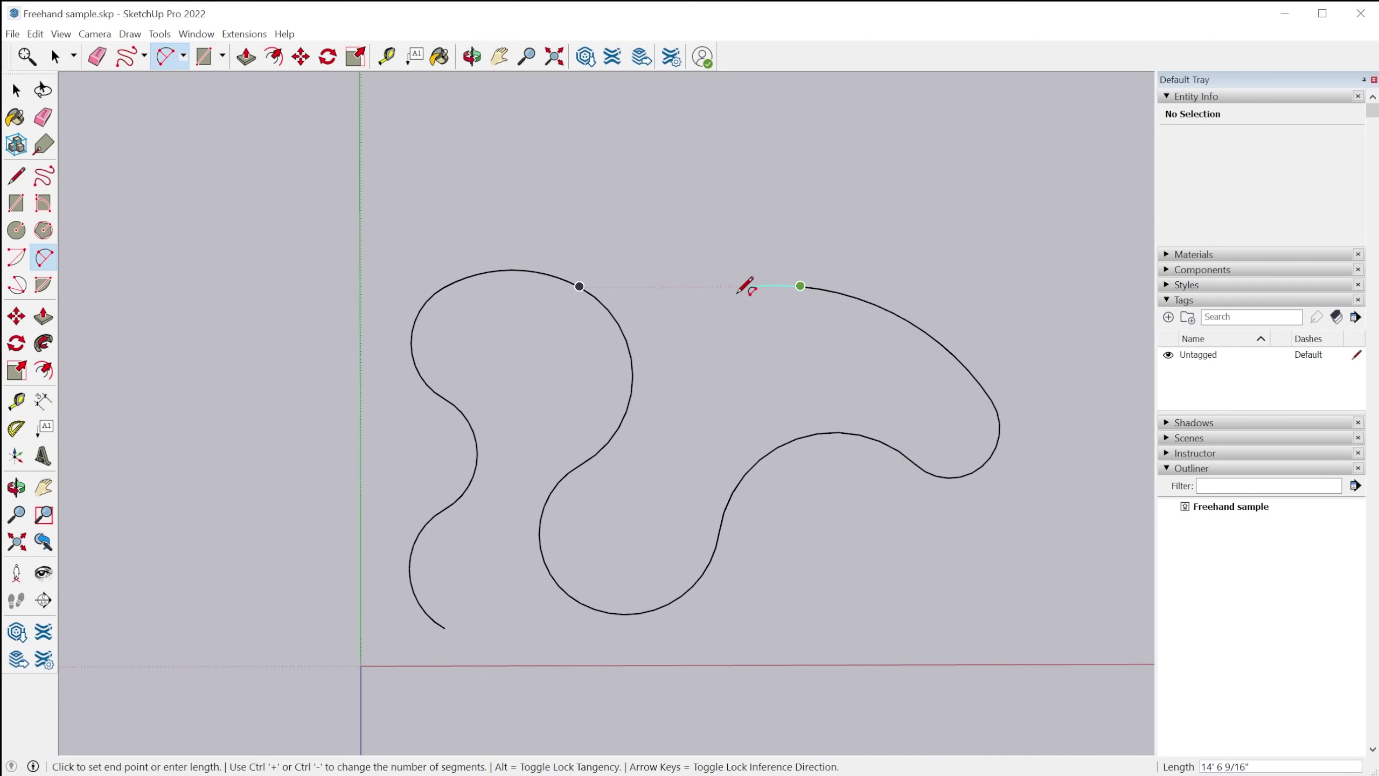
left_click(665, 216)
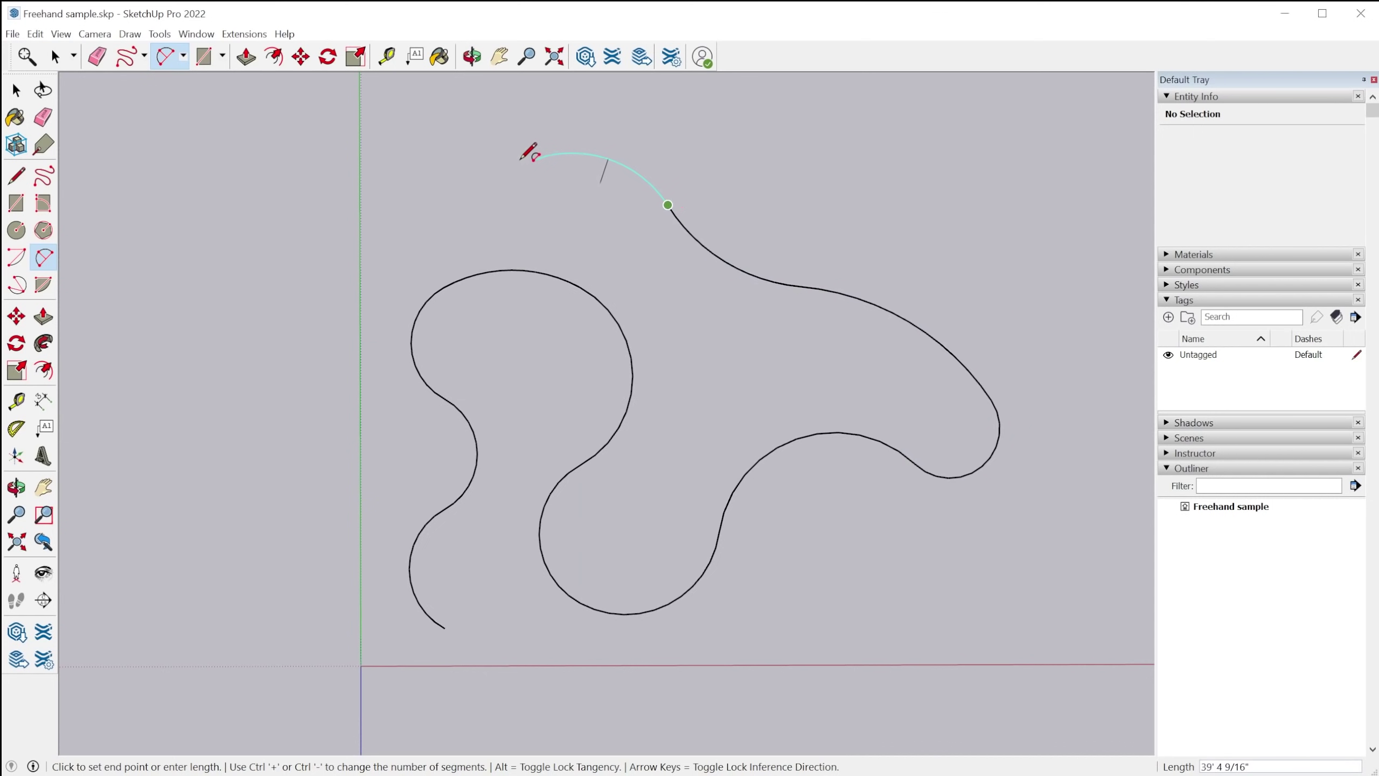
left_click(449, 163)
key("Escape")
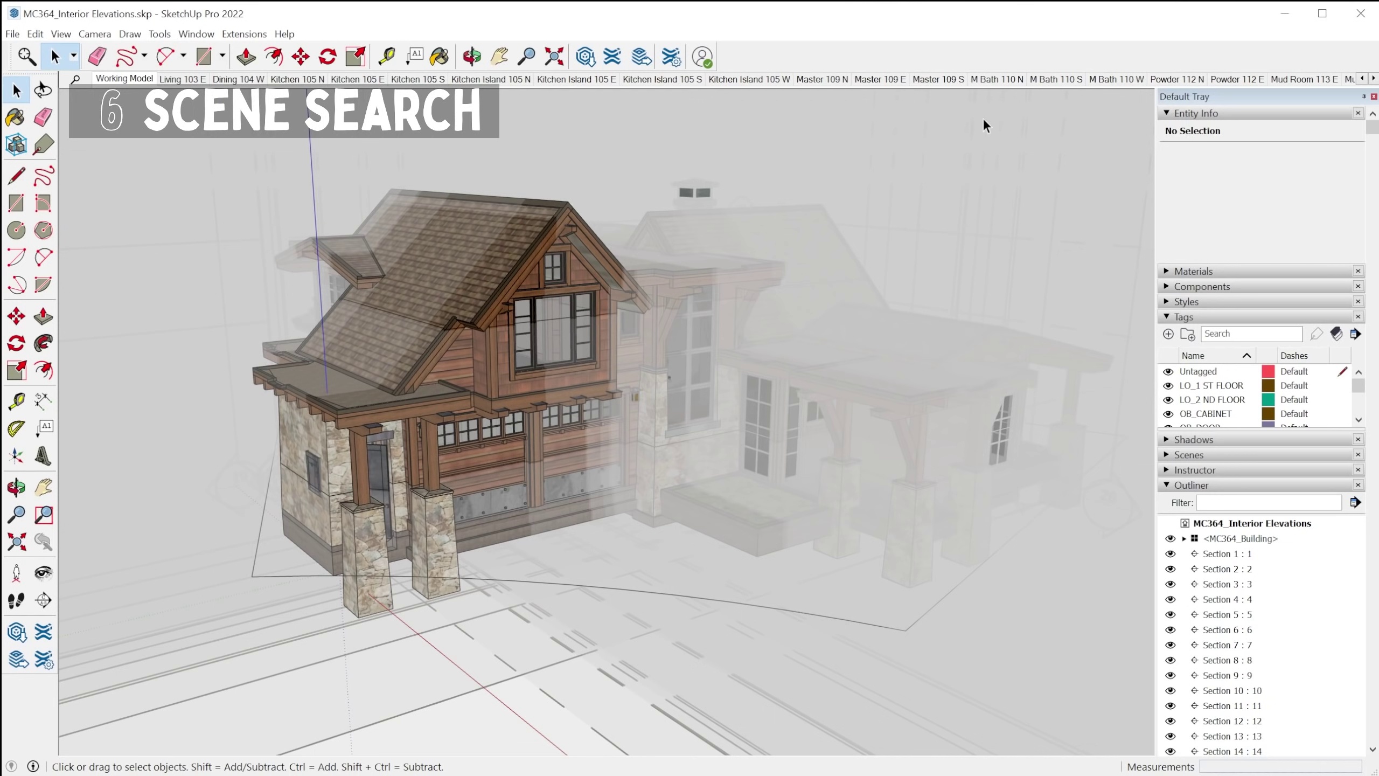
Step: Expand the Scenes panel to list all scenes, from Working Model to Kitchen 105 N
left_click(1176, 459)
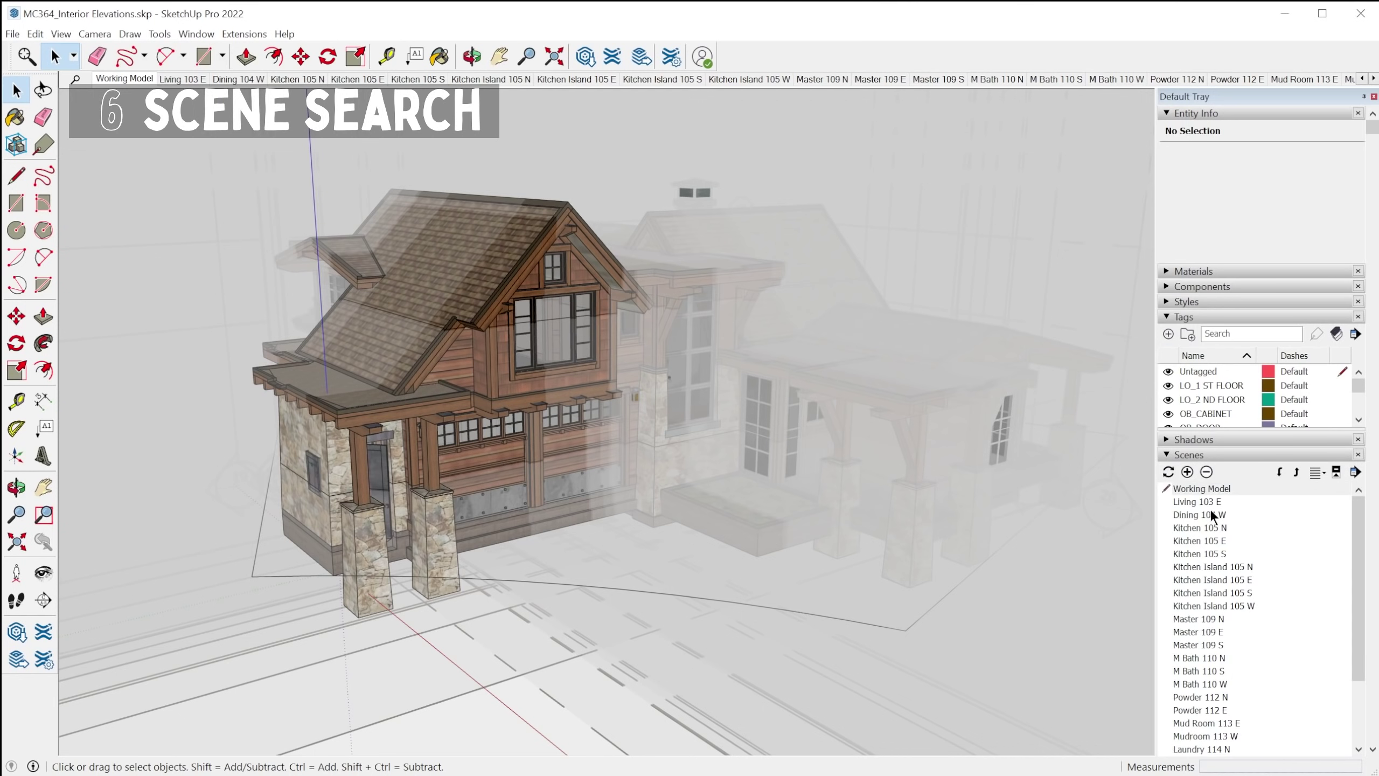
scroll(1211, 555, "down", 5)
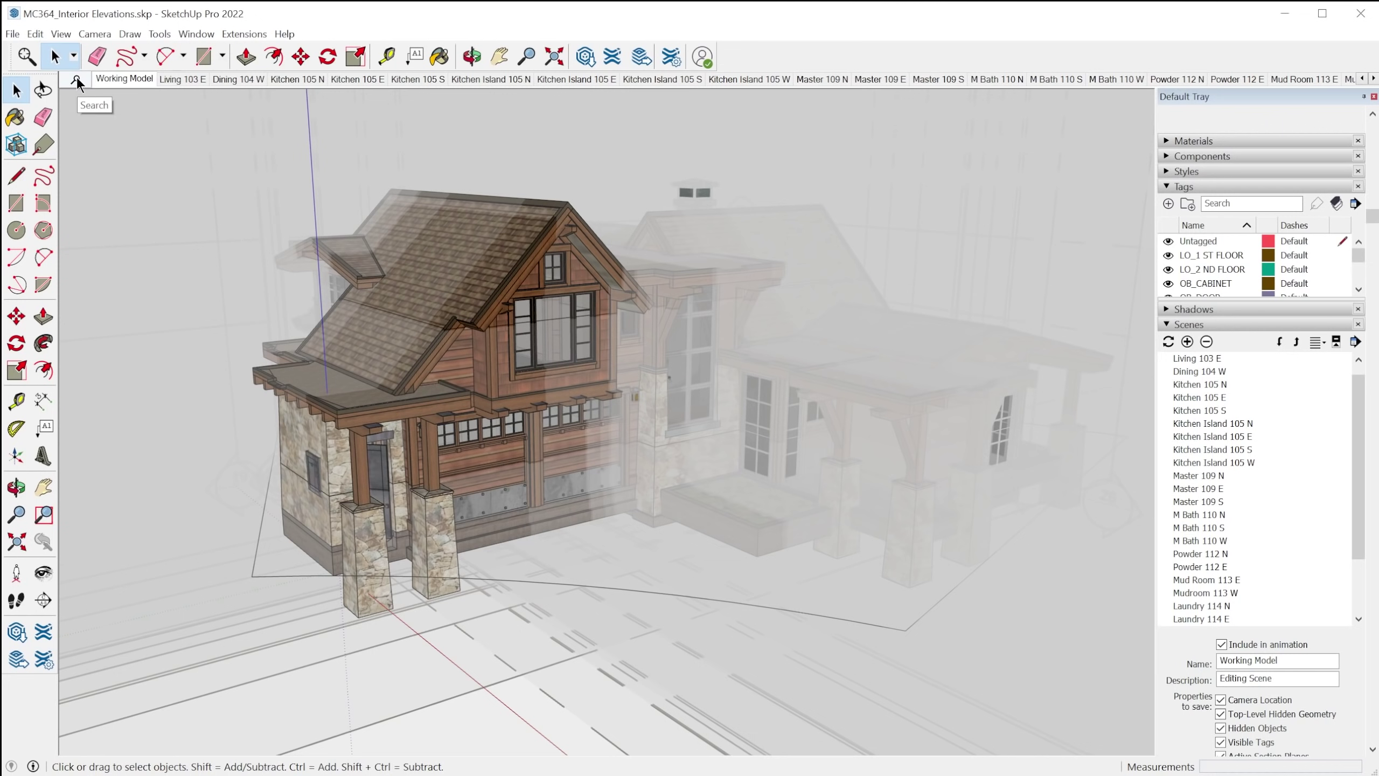
Step: Filter the scenes for bath, jump to Bath 205 N, and reopen the scene search
left_click(77, 79)
type("bath")
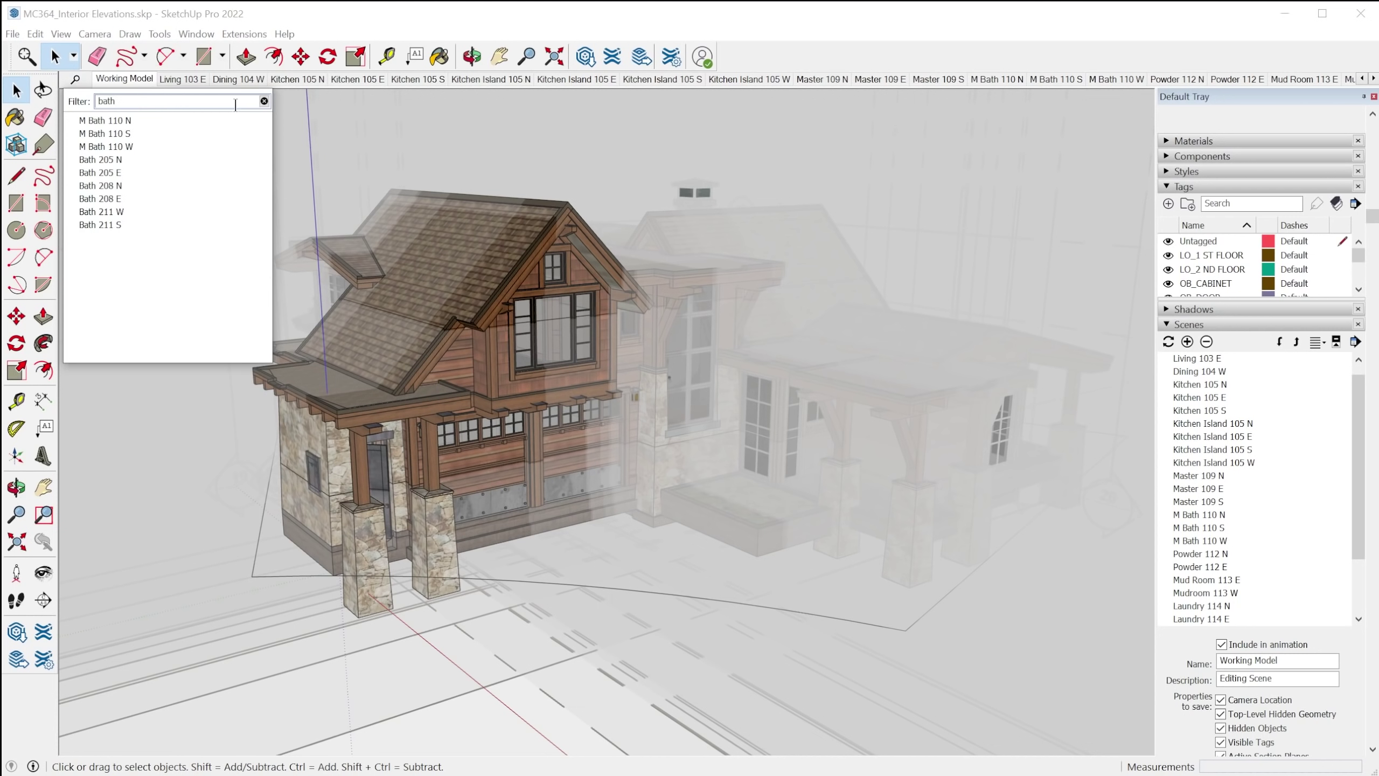
left_click(104, 161)
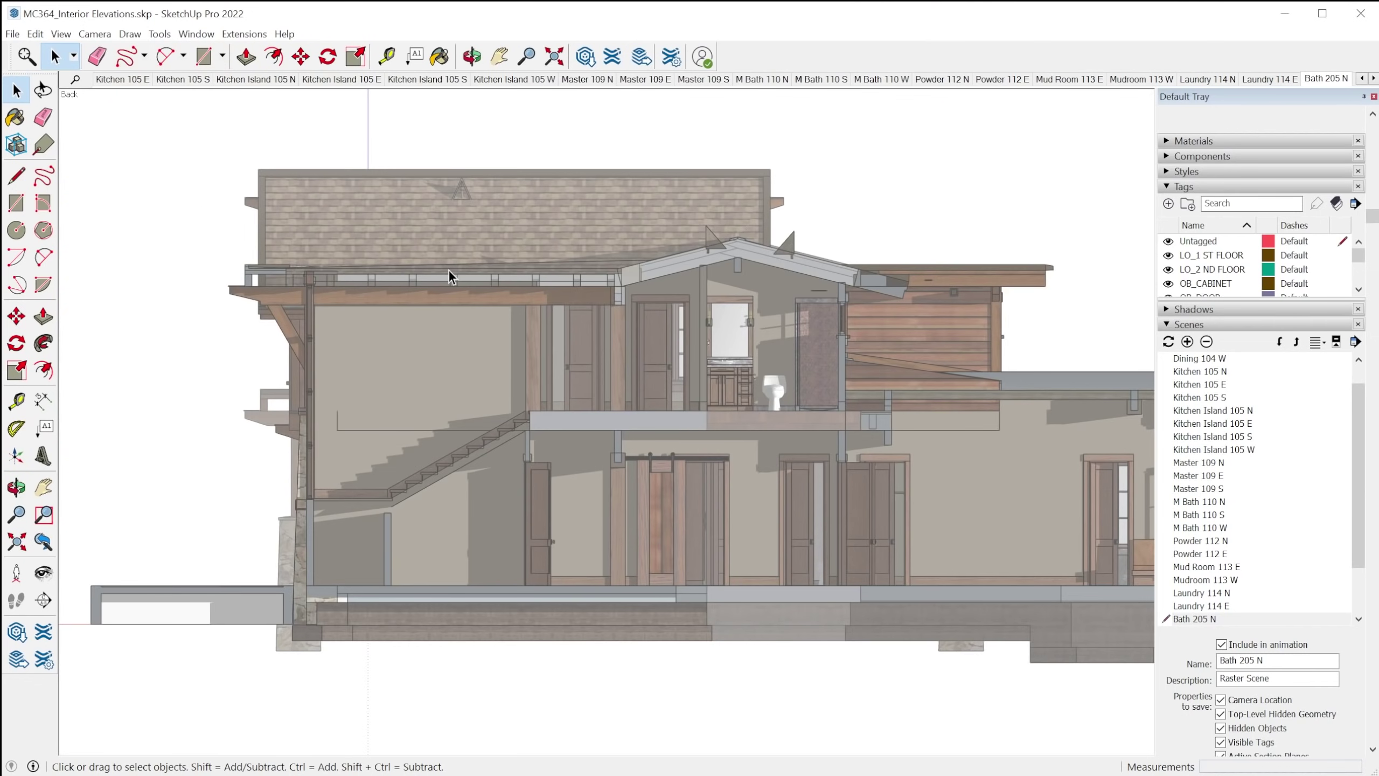
left_click(76, 78)
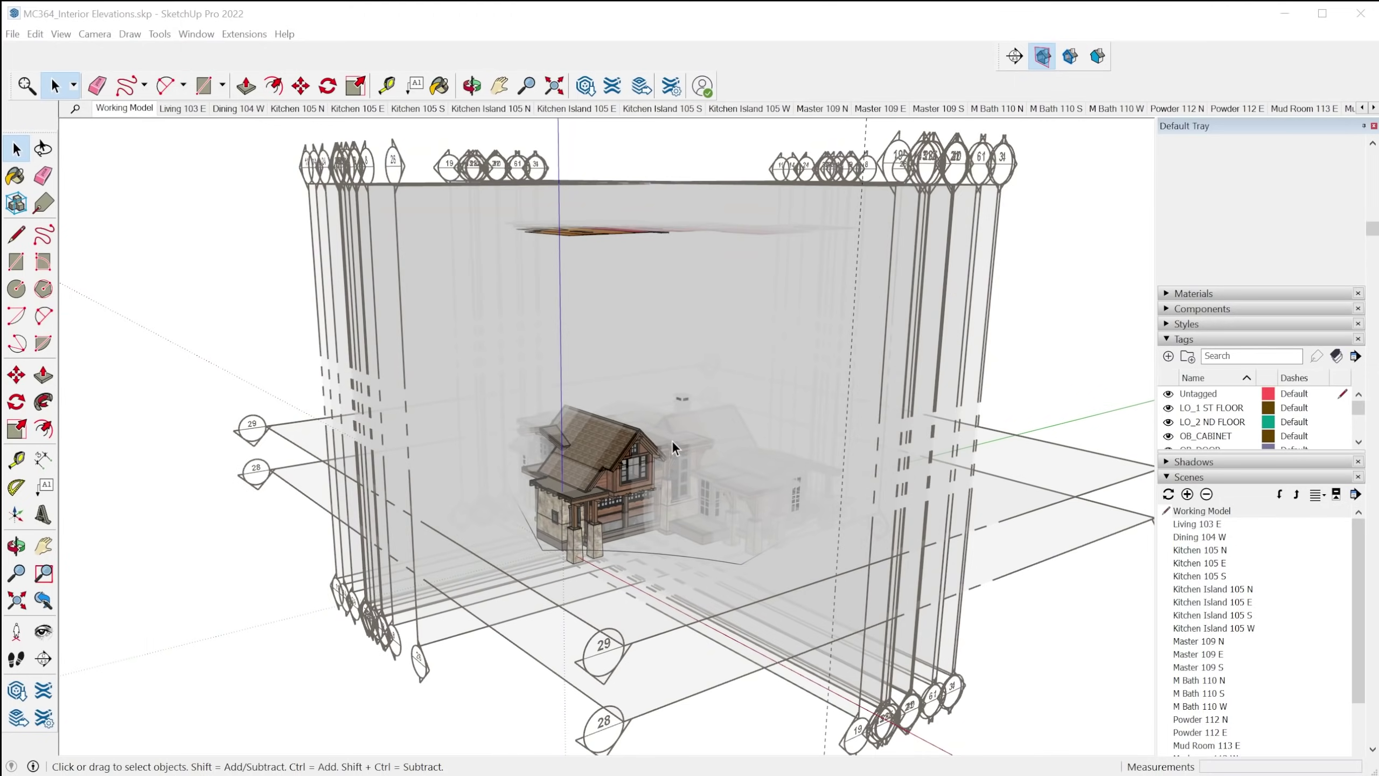
Step: Orbit higher and select the house through the displayed section planes, then deselect it
middle_click_drag(672, 441, 652, 568)
scroll(575, 571, "up", 3)
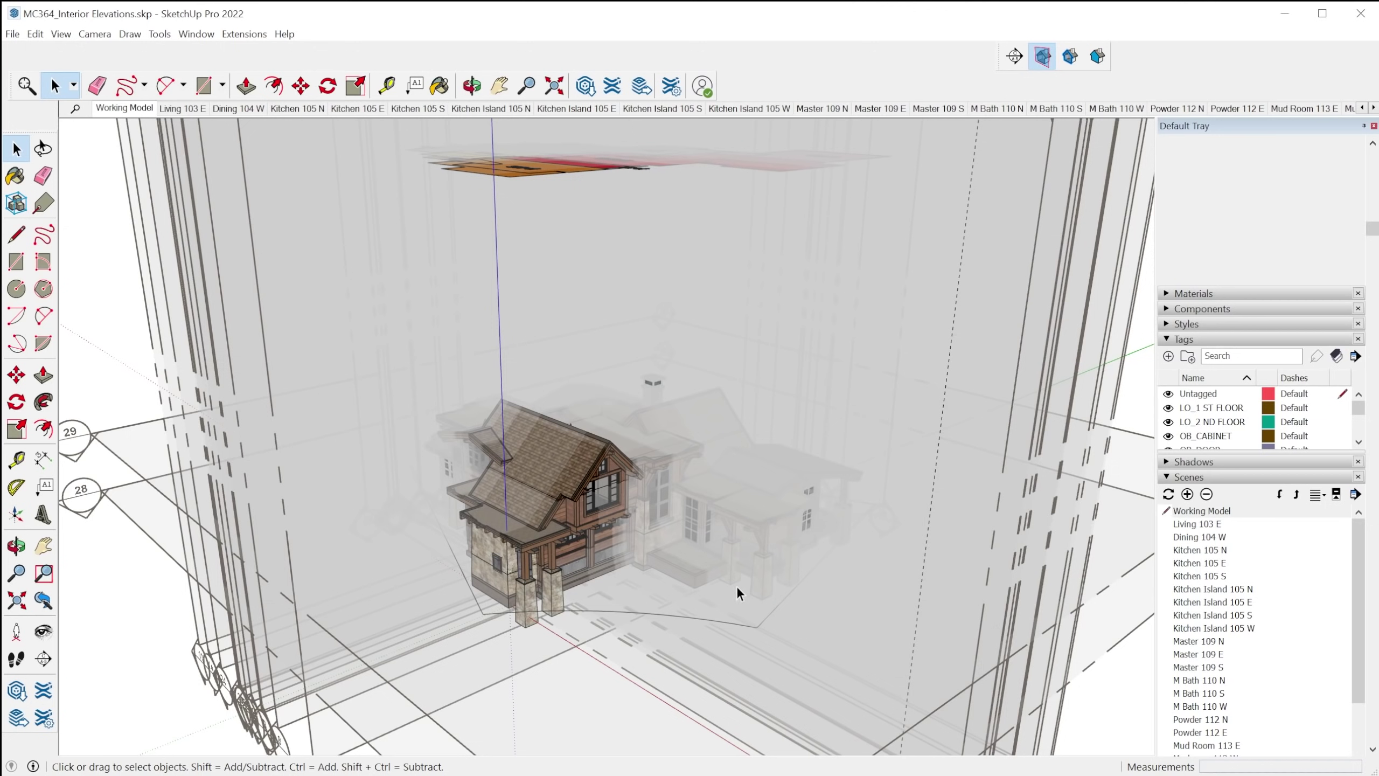
left_click(762, 521)
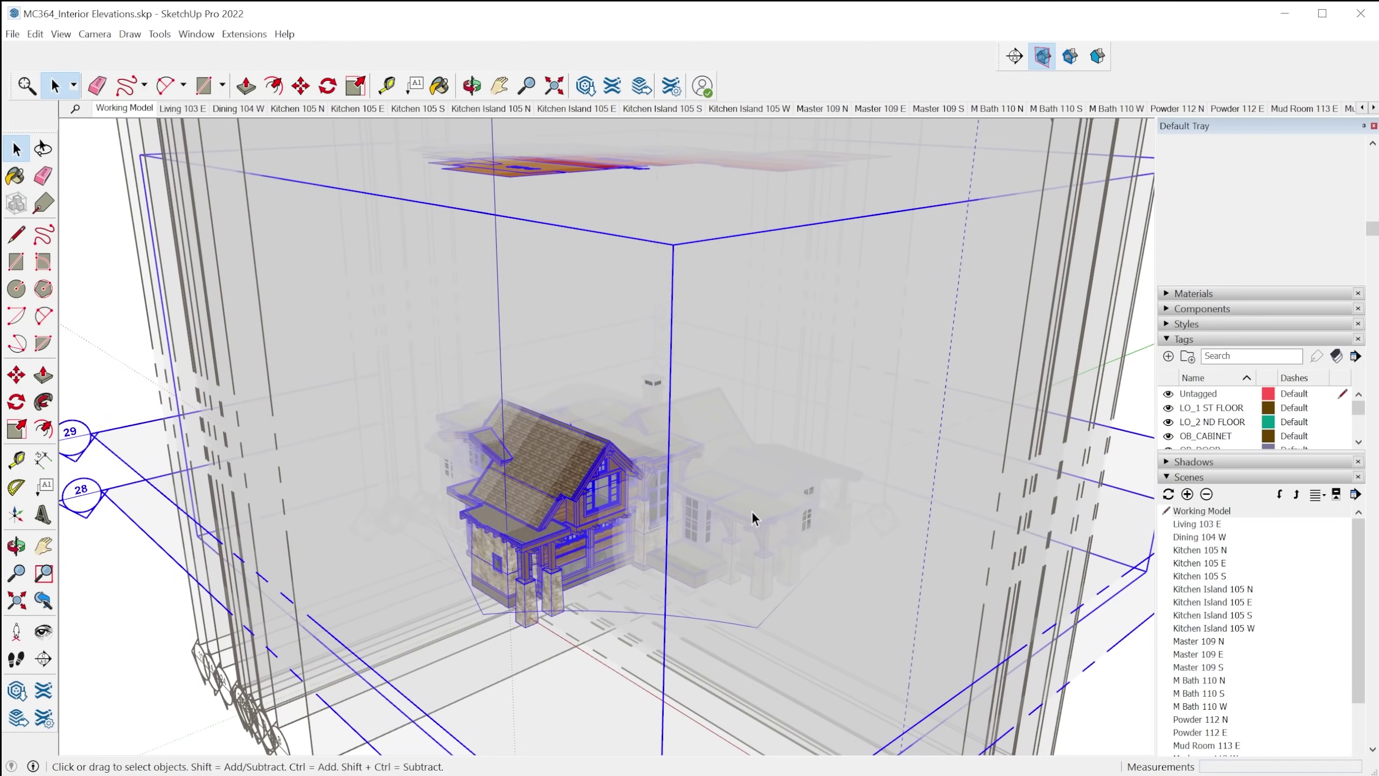
left_click(989, 579)
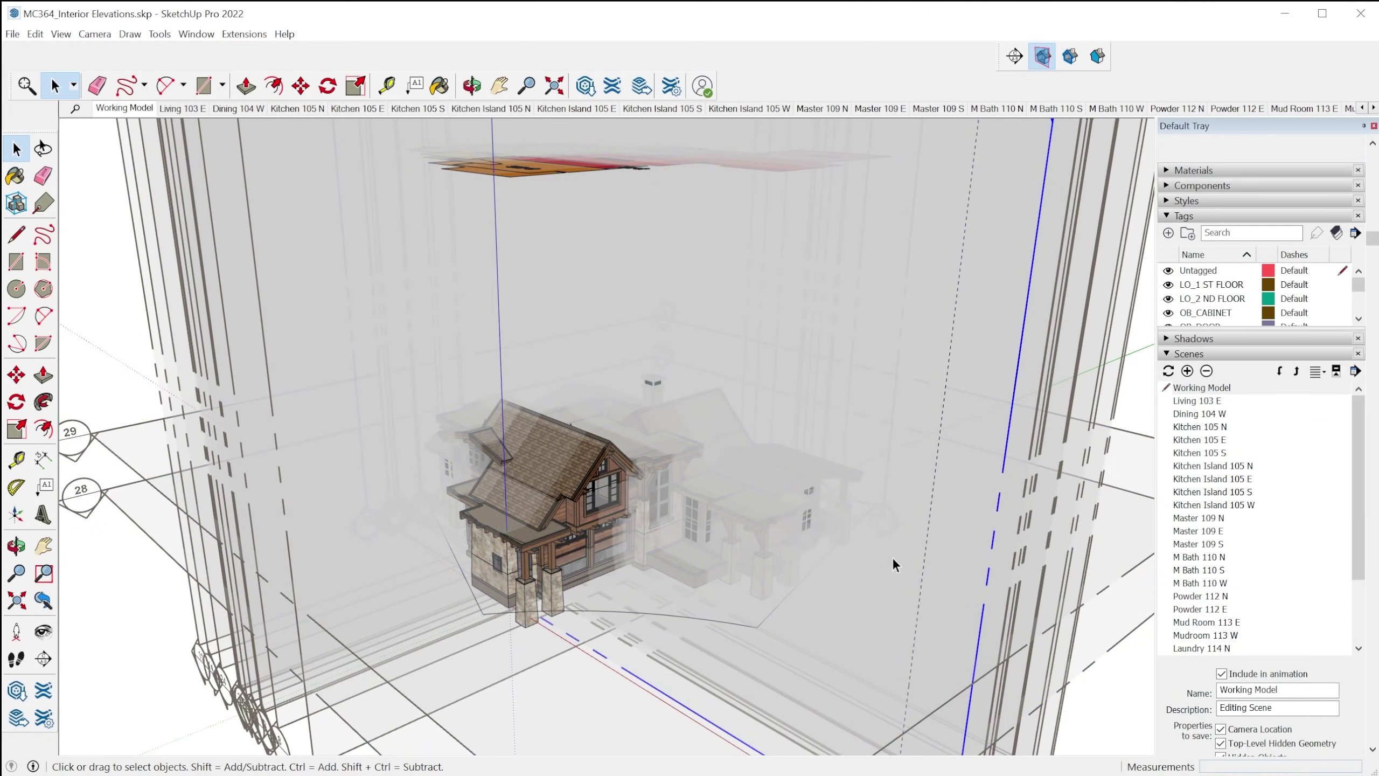
scroll(744, 620, "down", 4)
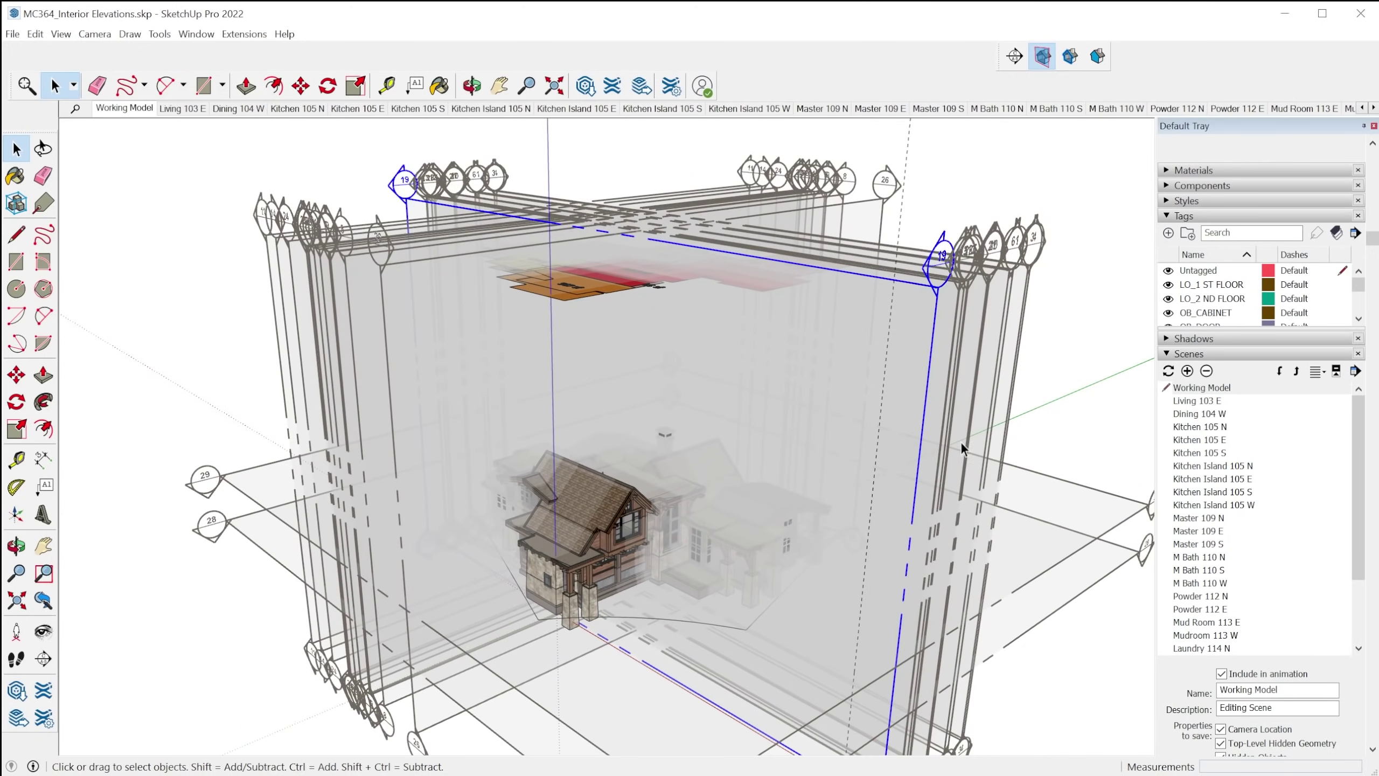
Step: Hide the section planes to select the house group, then show them and select planes by their borders
left_click(1043, 56)
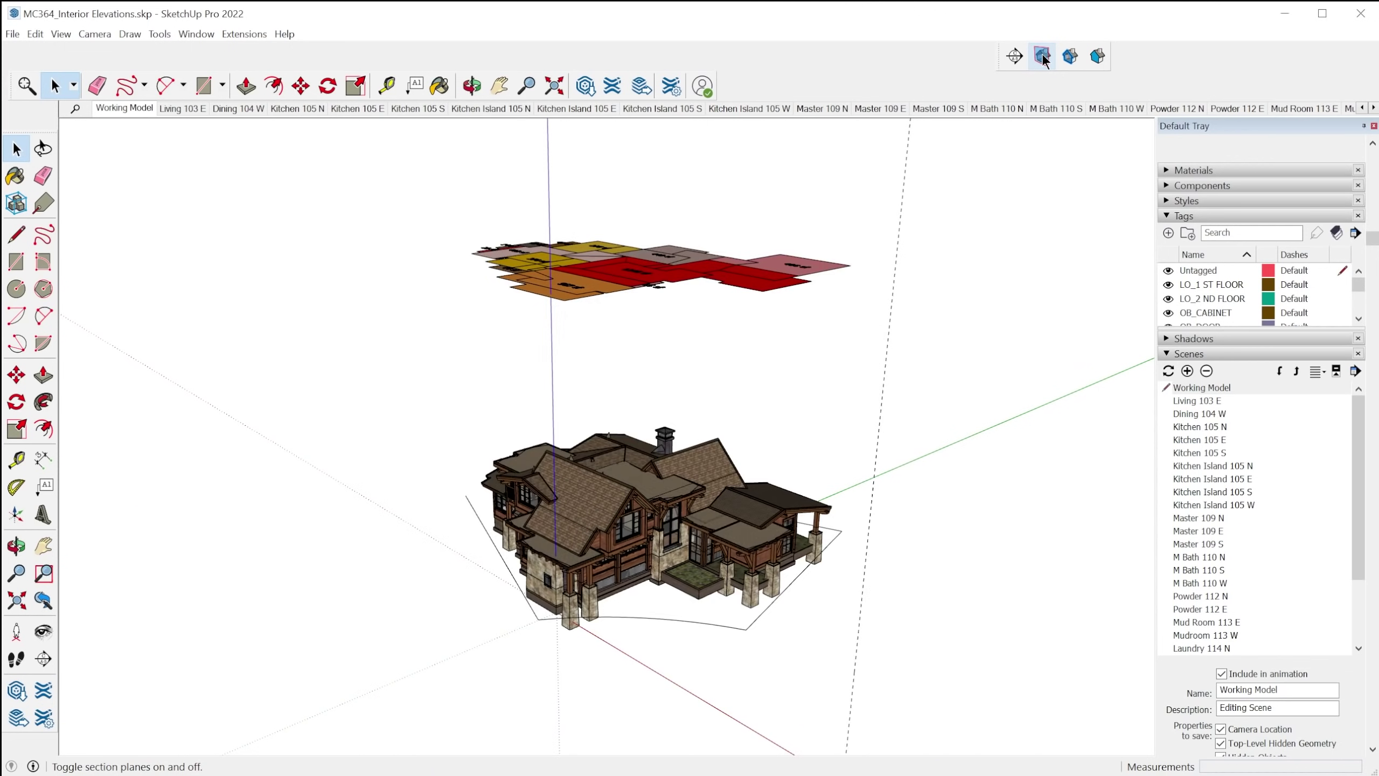
left_click(717, 537)
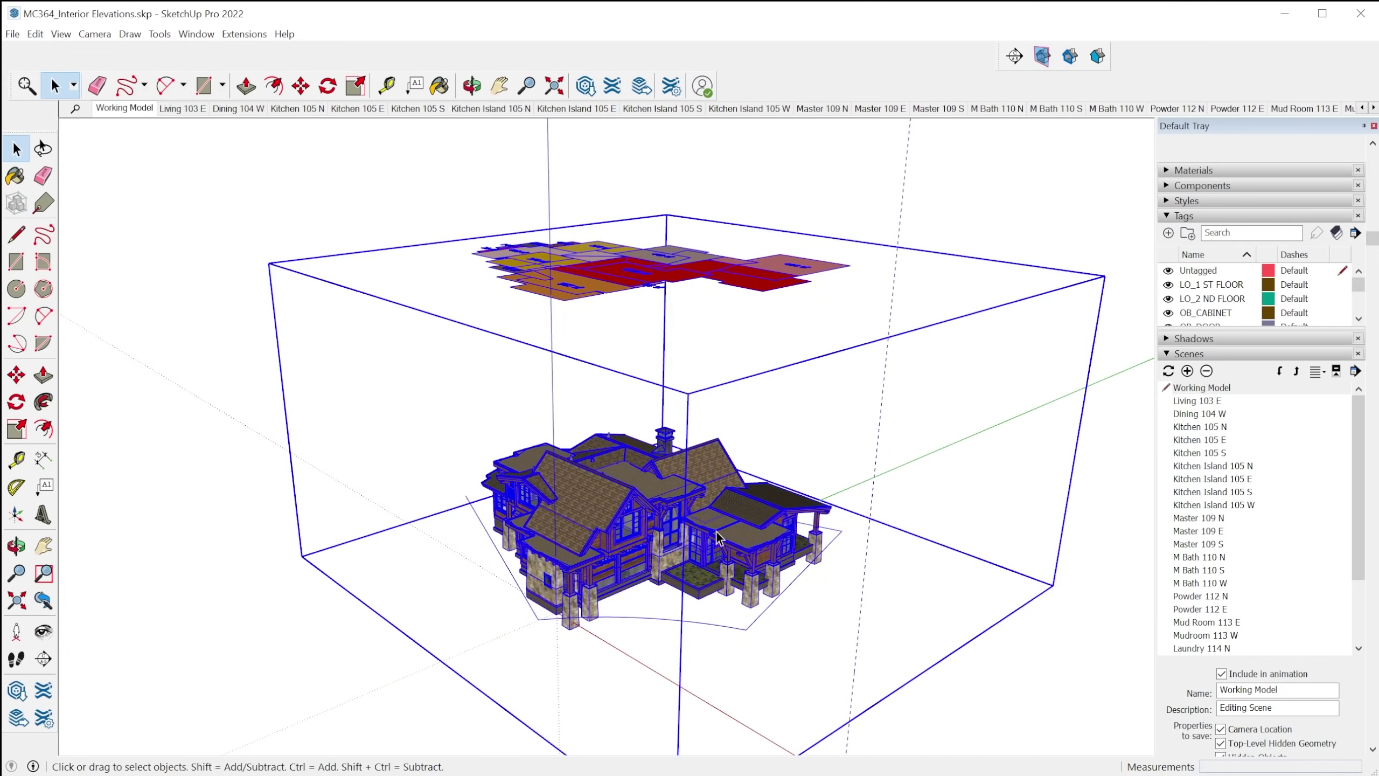
left_click(1043, 56)
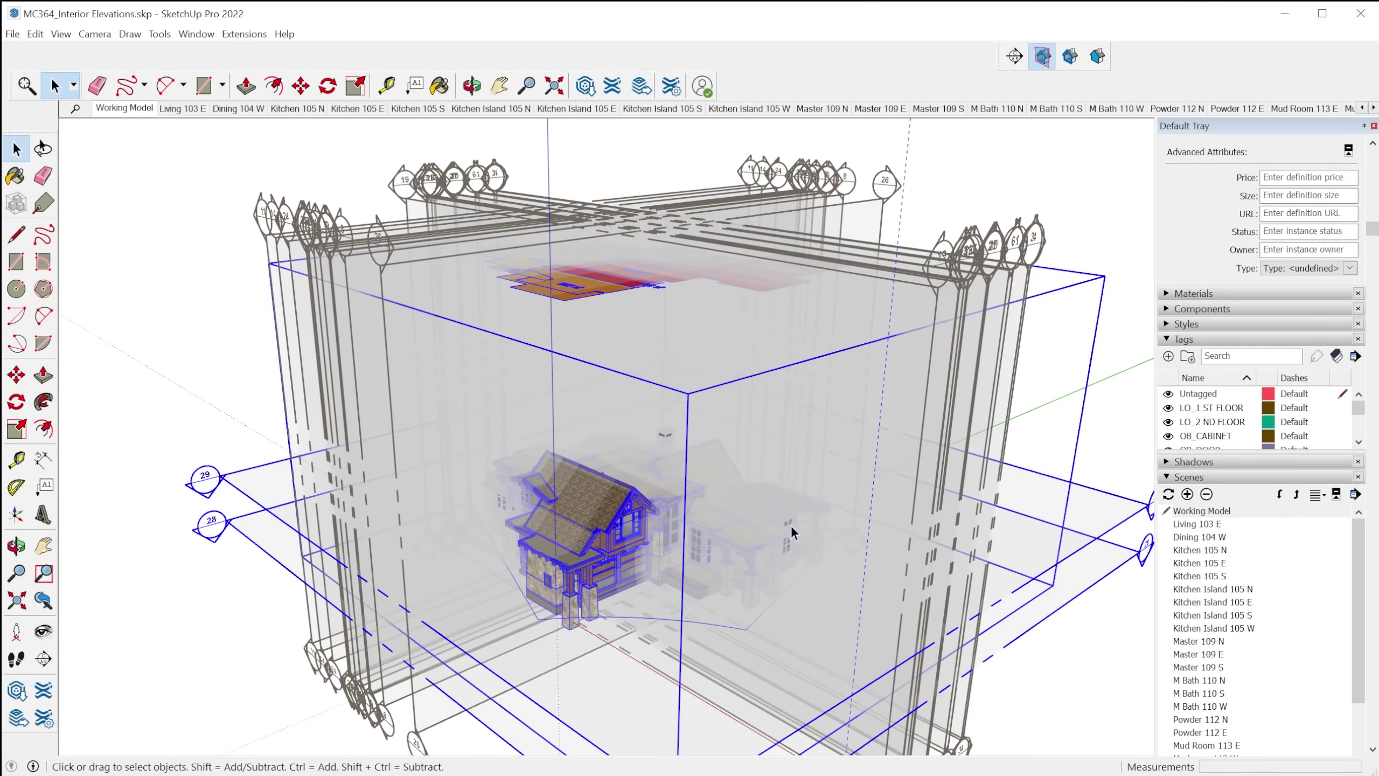
scroll(711, 549, "up", 3)
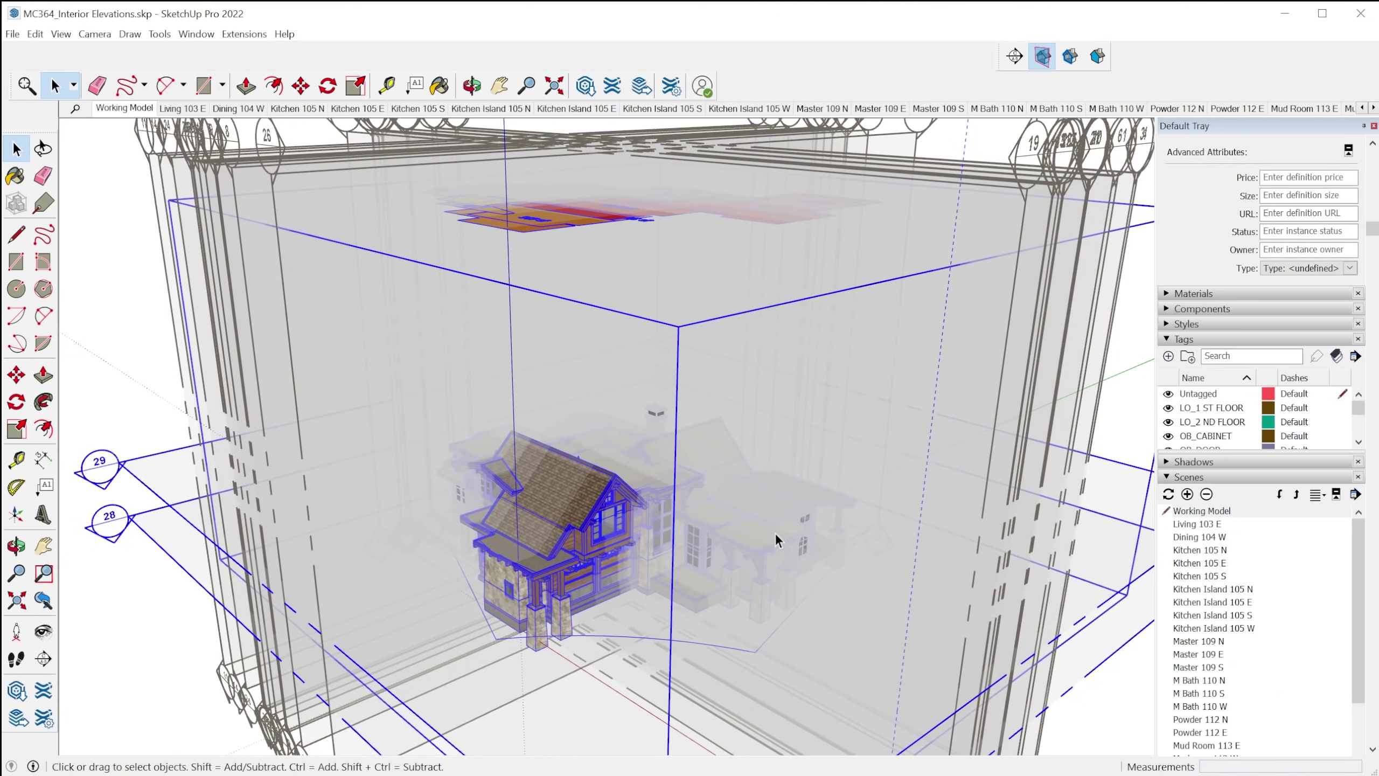
left_click(1004, 371)
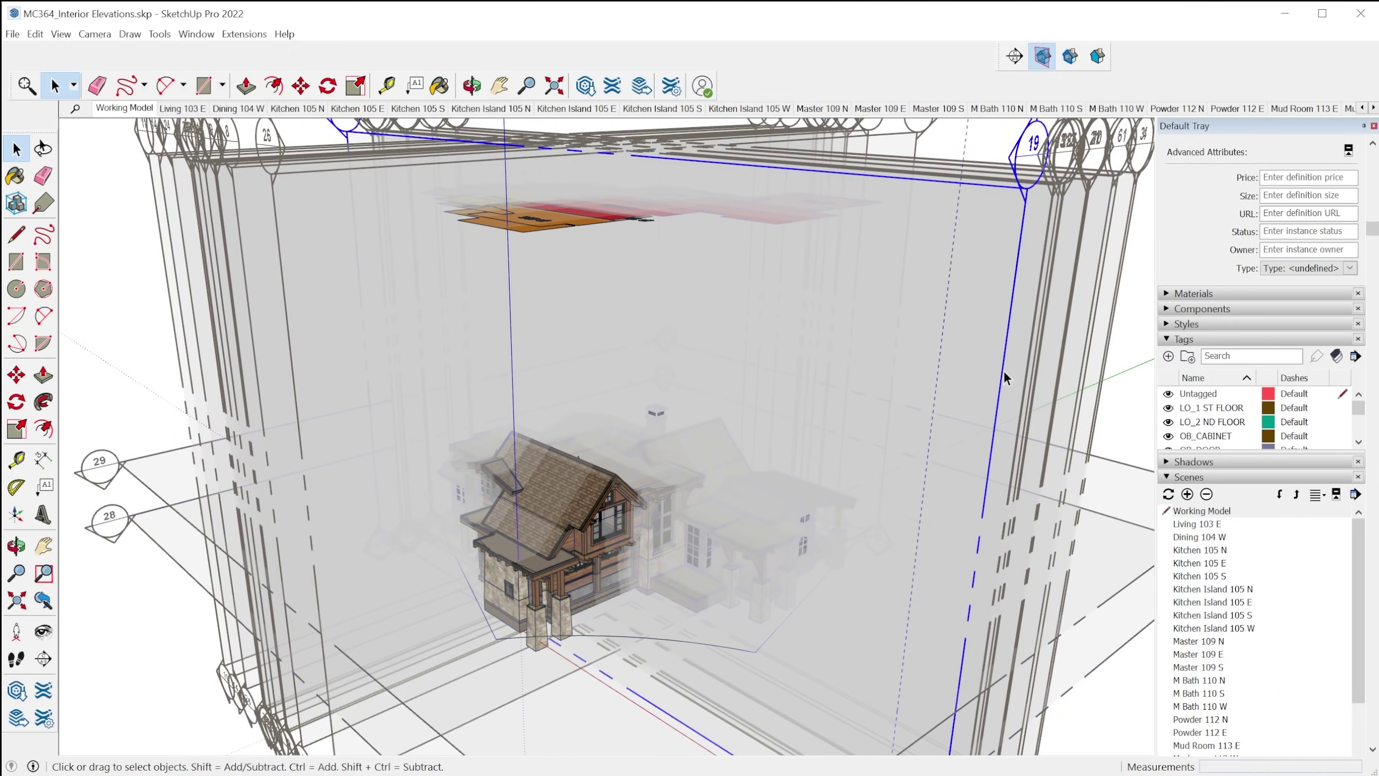
left_click(1051, 220)
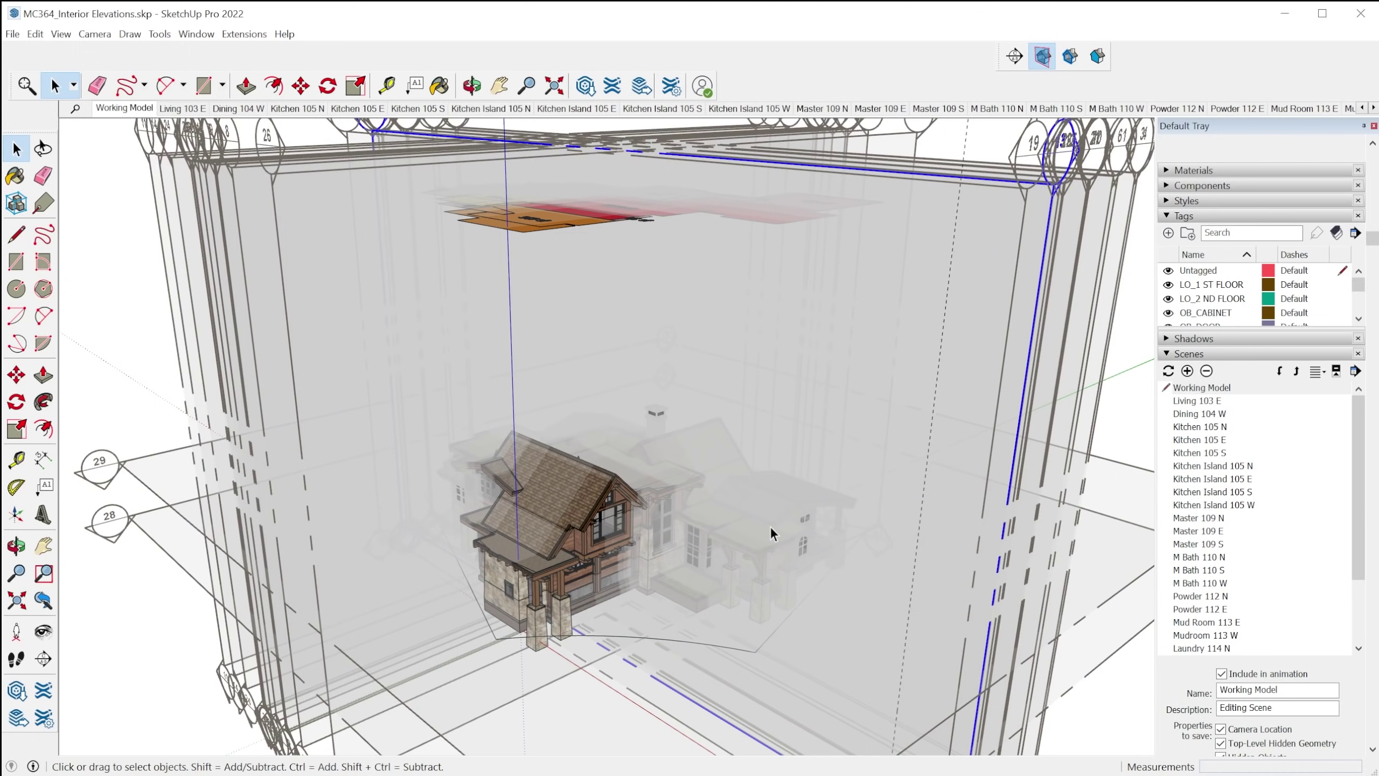
Step: Drill through the house component's nested groups down to the roof overhang piece
left_click(740, 536)
double_click(739, 535)
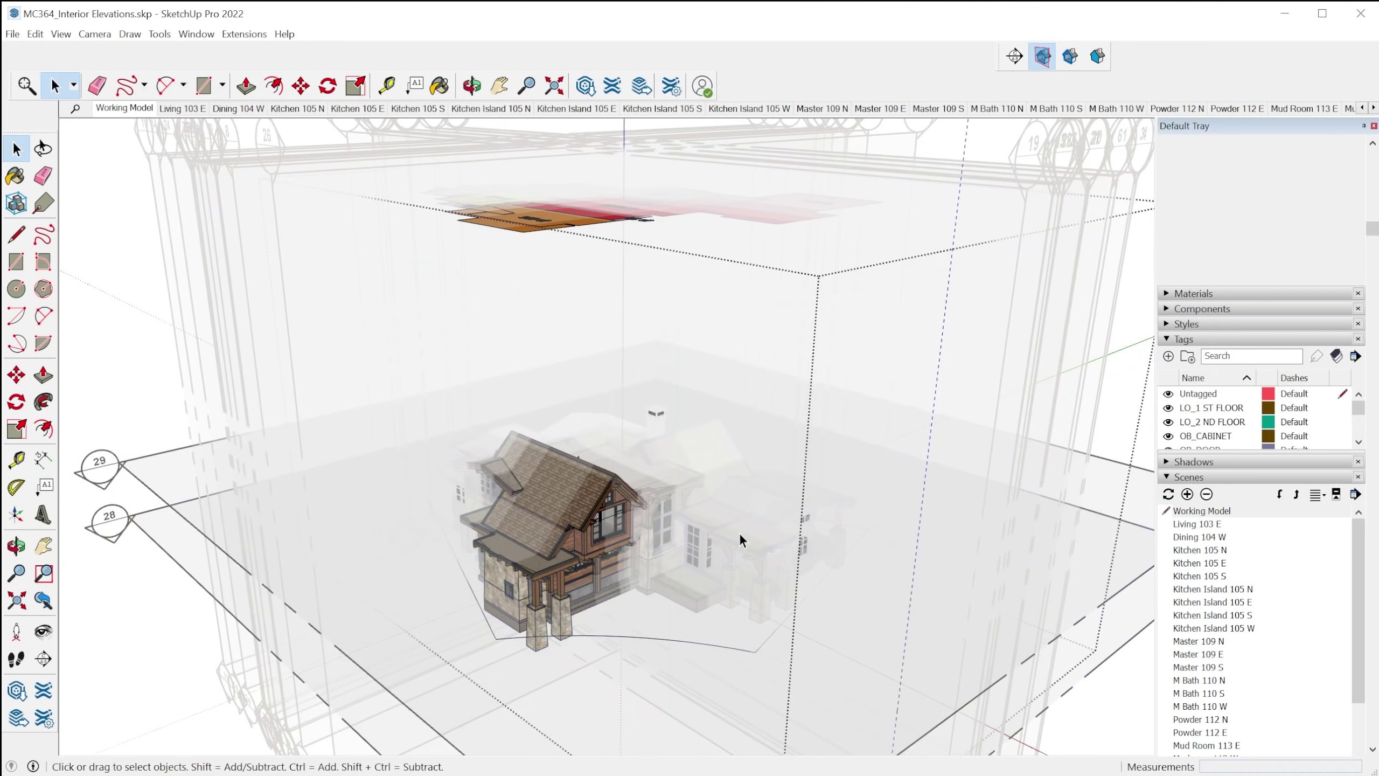
double_click(739, 533)
double_click(739, 533)
scroll(729, 549, "up", 3)
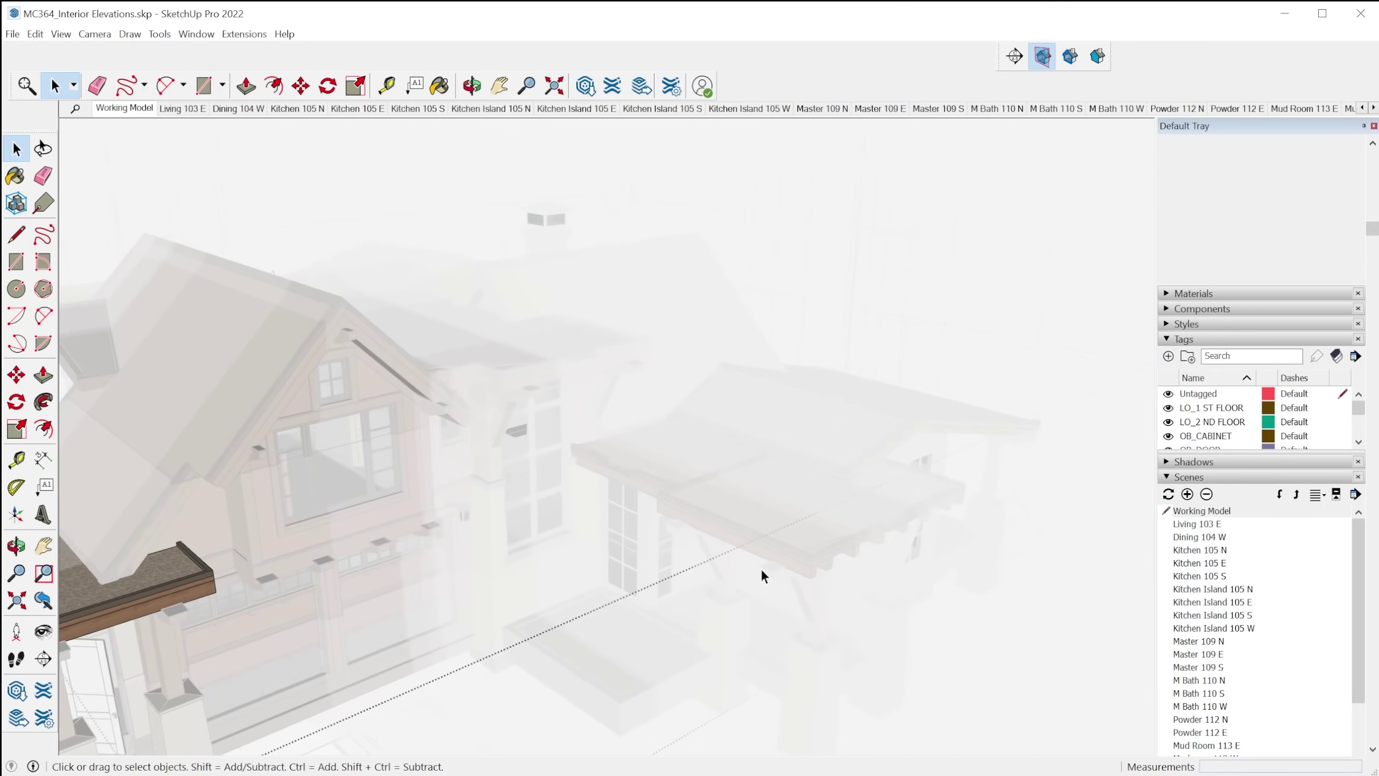
middle_click_drag(763, 573, 762, 541)
scroll(763, 543, "down", 5)
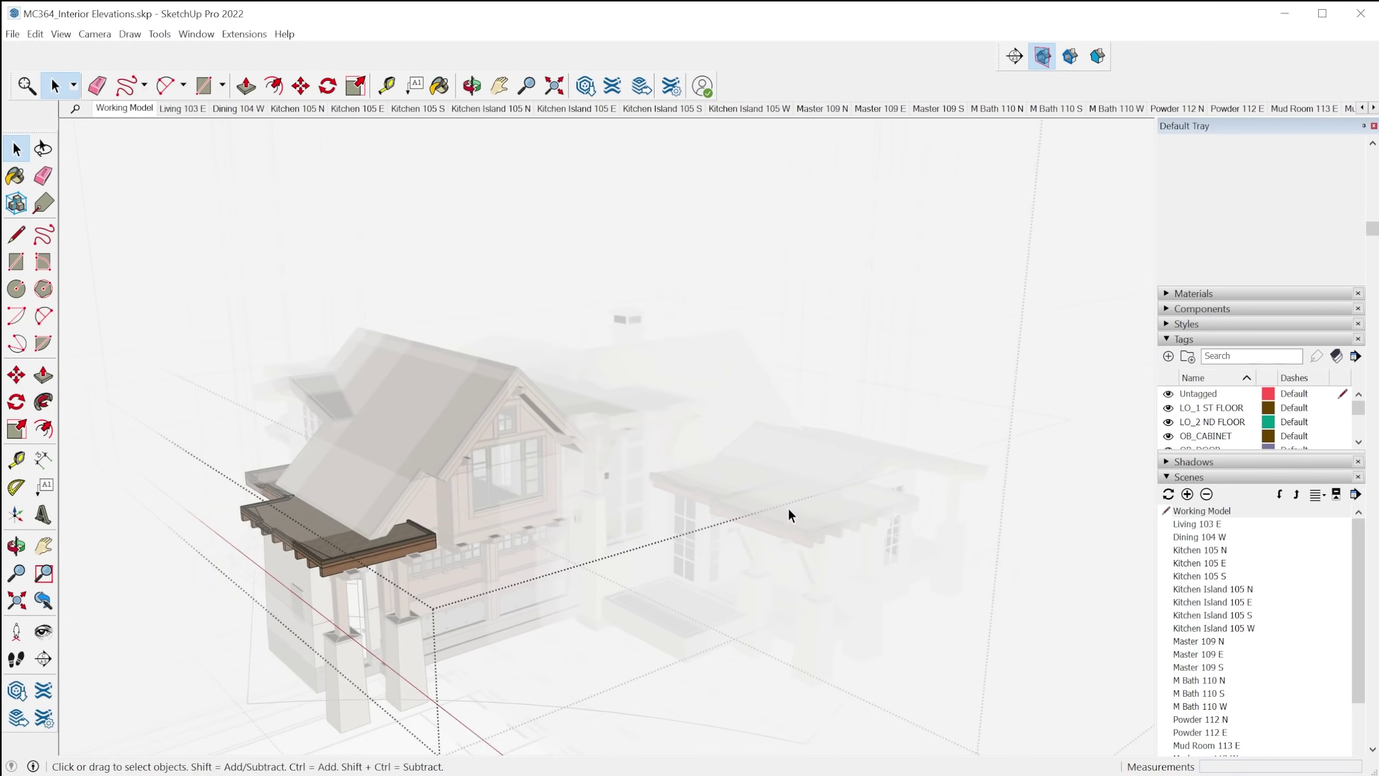
scroll(710, 585, "up", 1)
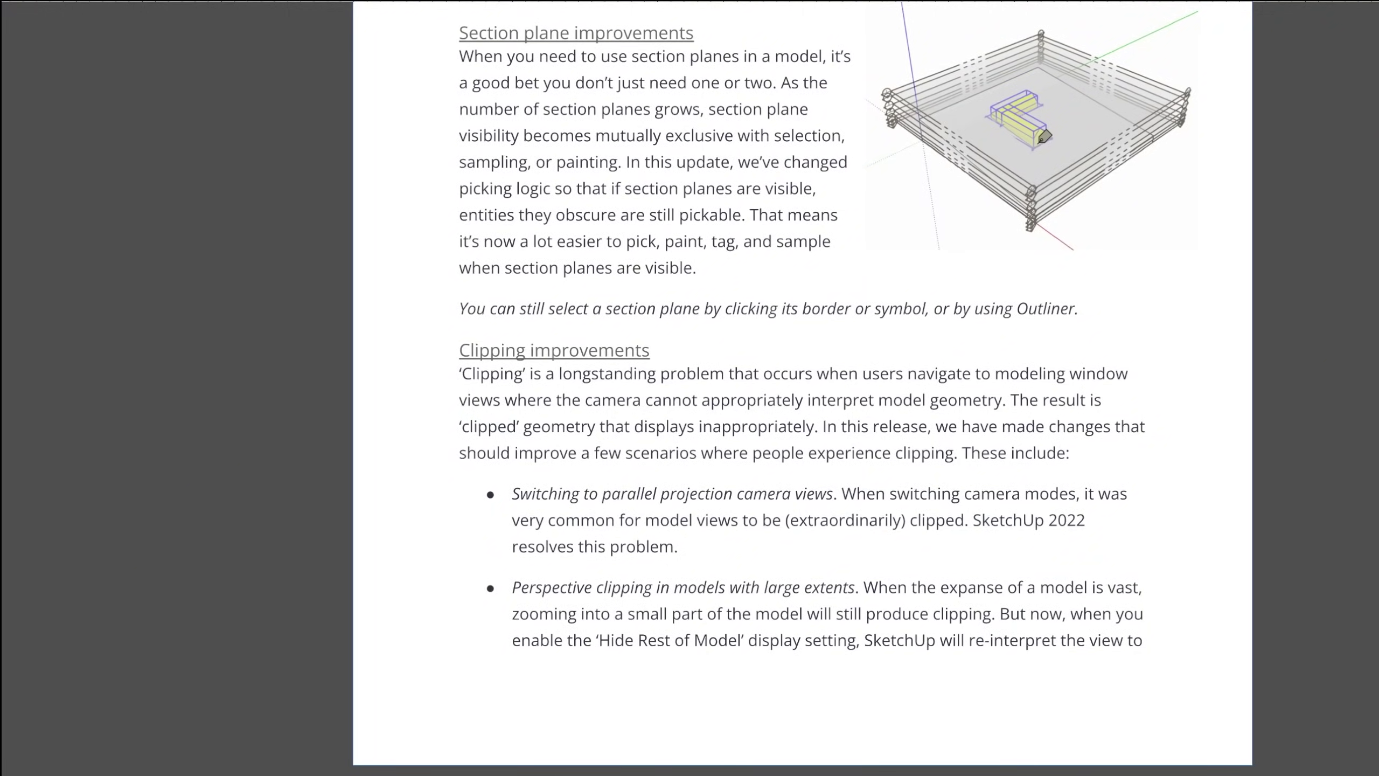
Step: Scroll the release notes to the 'Standard Views respect model axes' paragraph
scroll(742, 764, "down", 10)
scroll(742, 764, "down", 3, "ctrl")
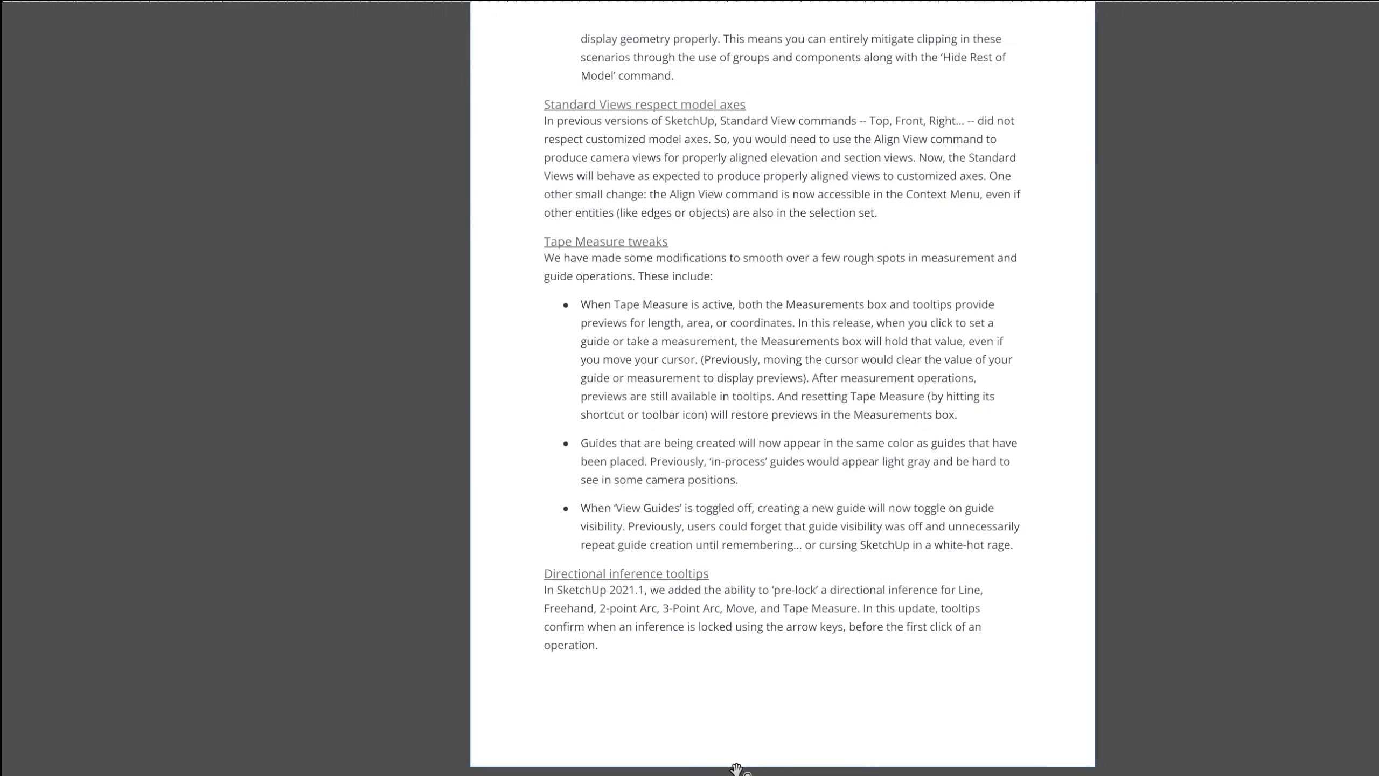
scroll(717, 293, "up", 5, "ctrl")
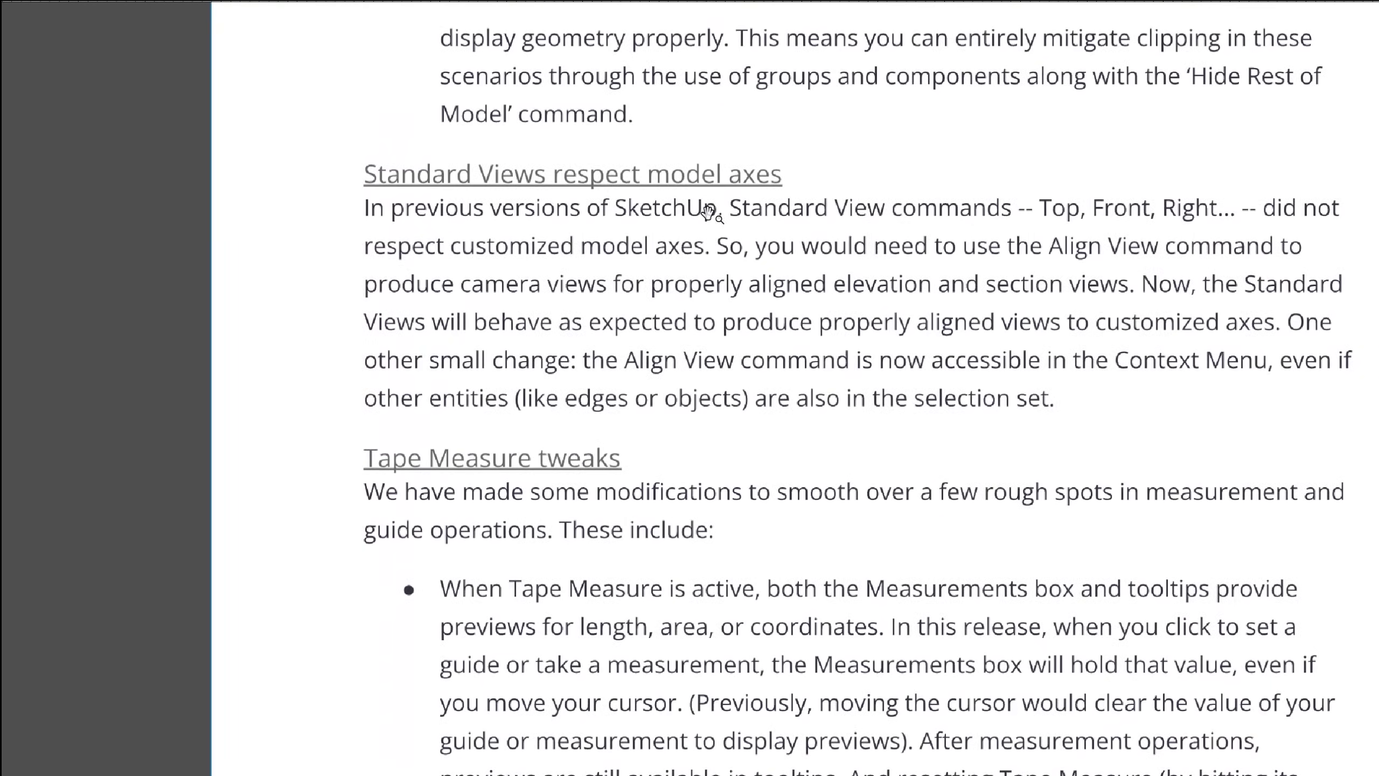
scroll(604, 338, "down", 1, "ctrl")
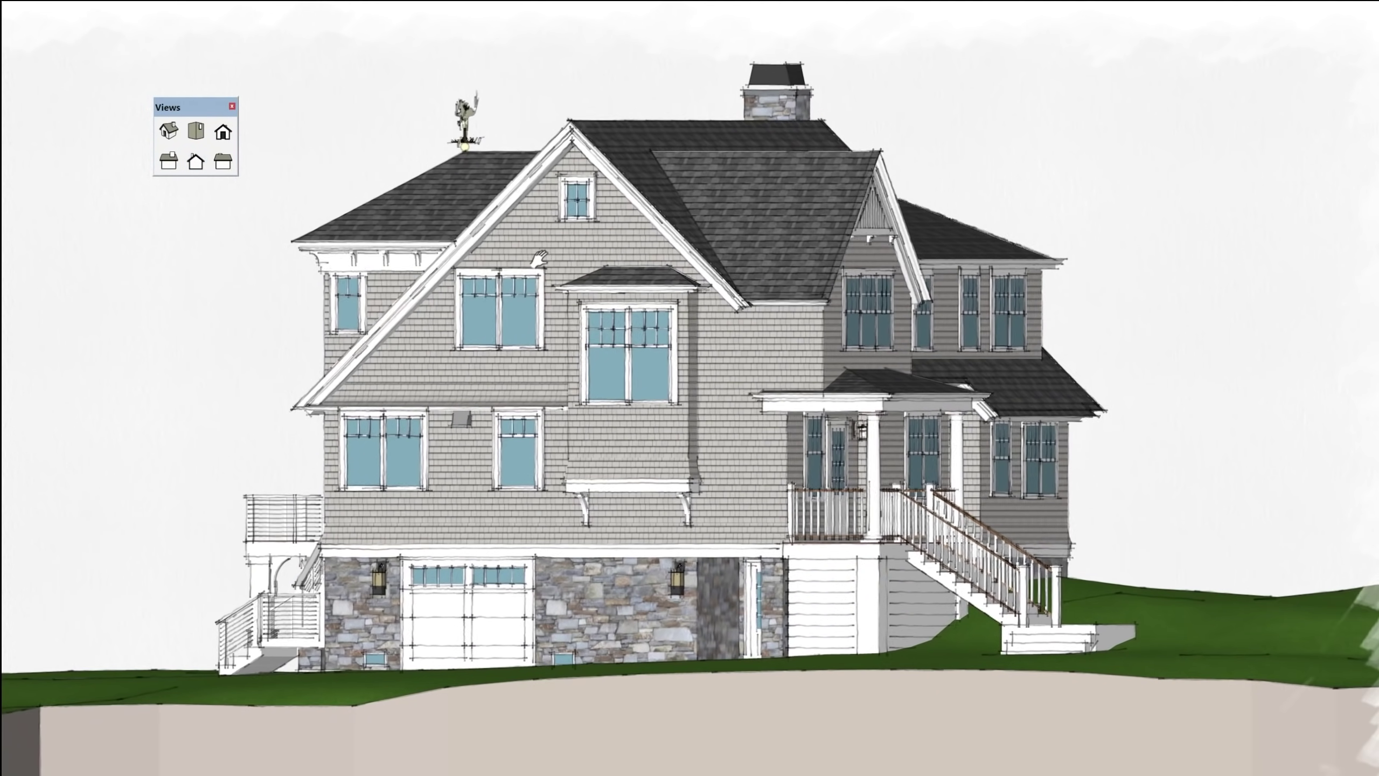
Step: Show the house in the Left, Front and Right standard views, panning to frame each elevation
left_click(223, 161)
middle_click_drag(504, 293, 399, 194, "shift")
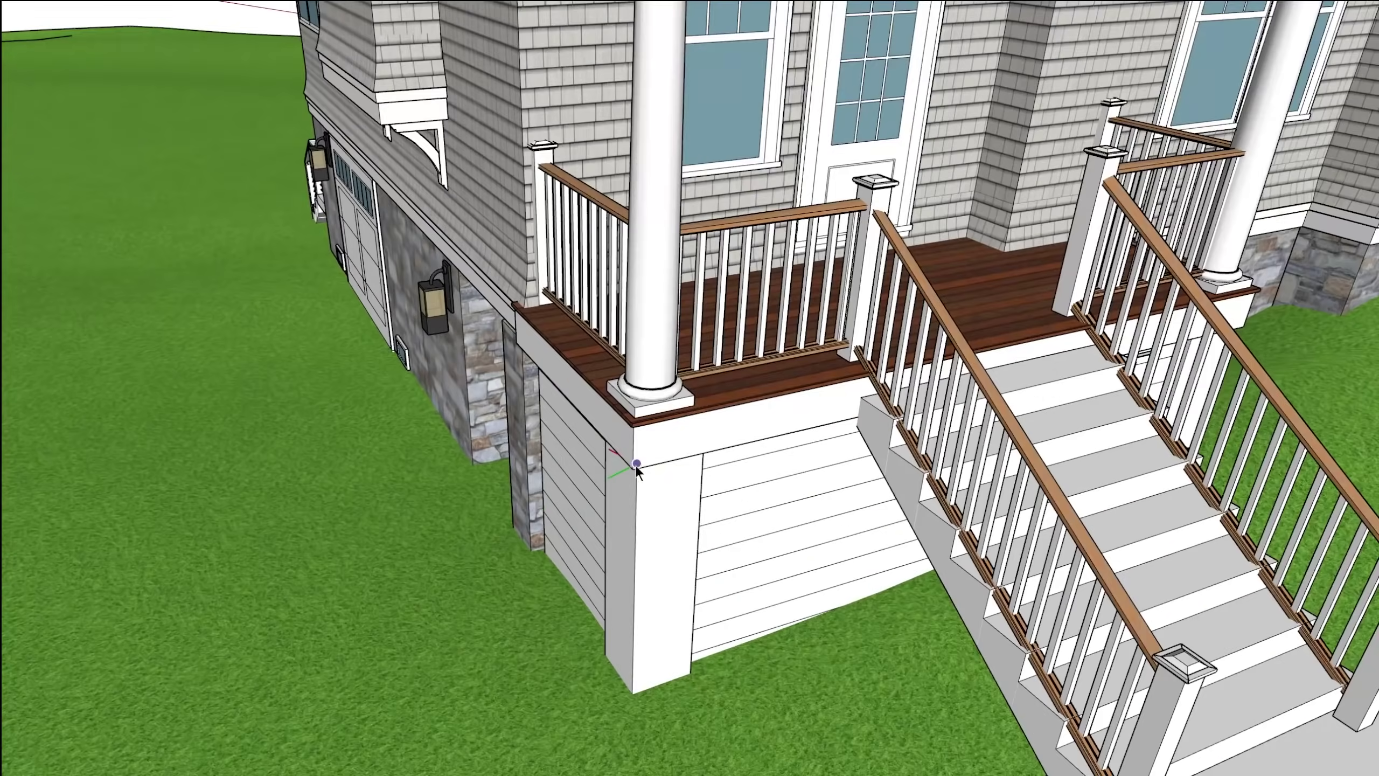
scroll(633, 467, "up", 5)
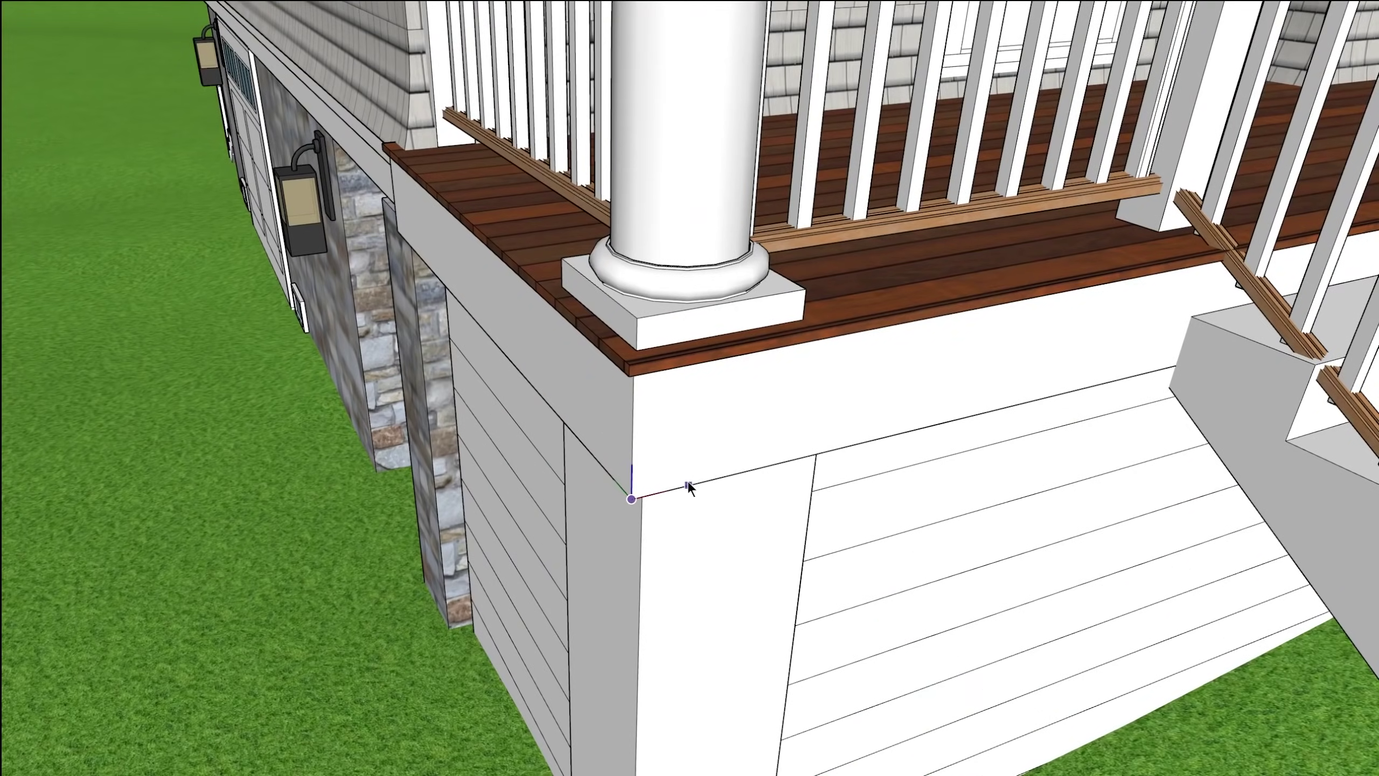
scroll(687, 480, "down", 10)
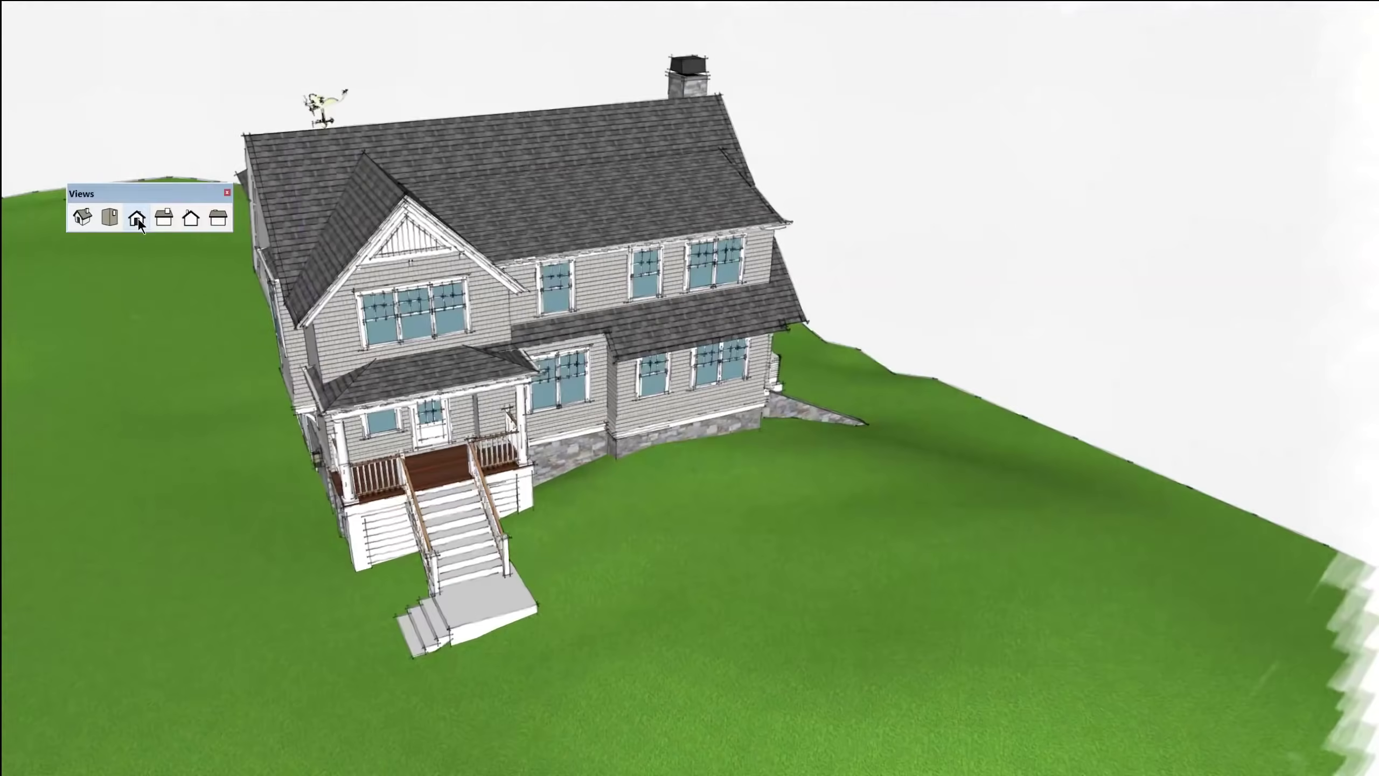
left_click(138, 218)
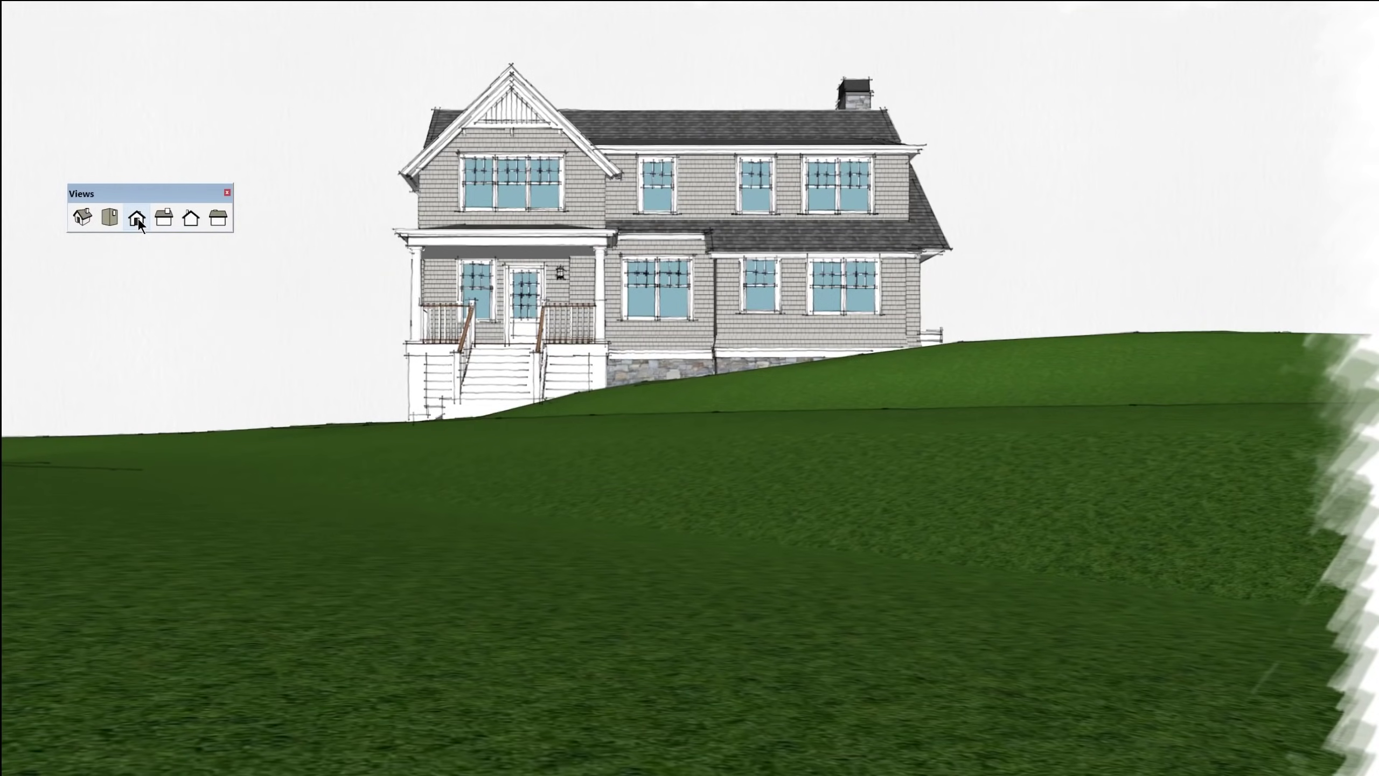
scroll(582, 240, "up", 5)
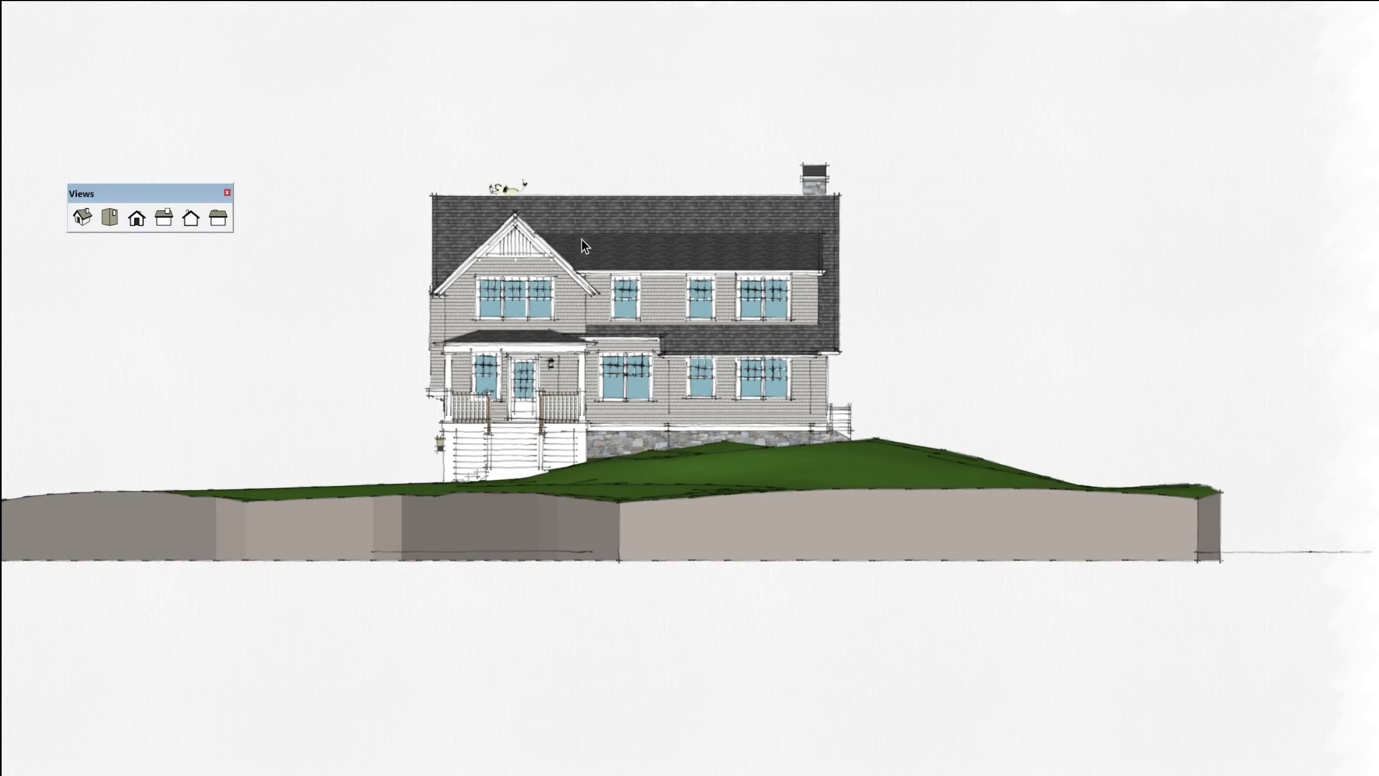
left_click(164, 220)
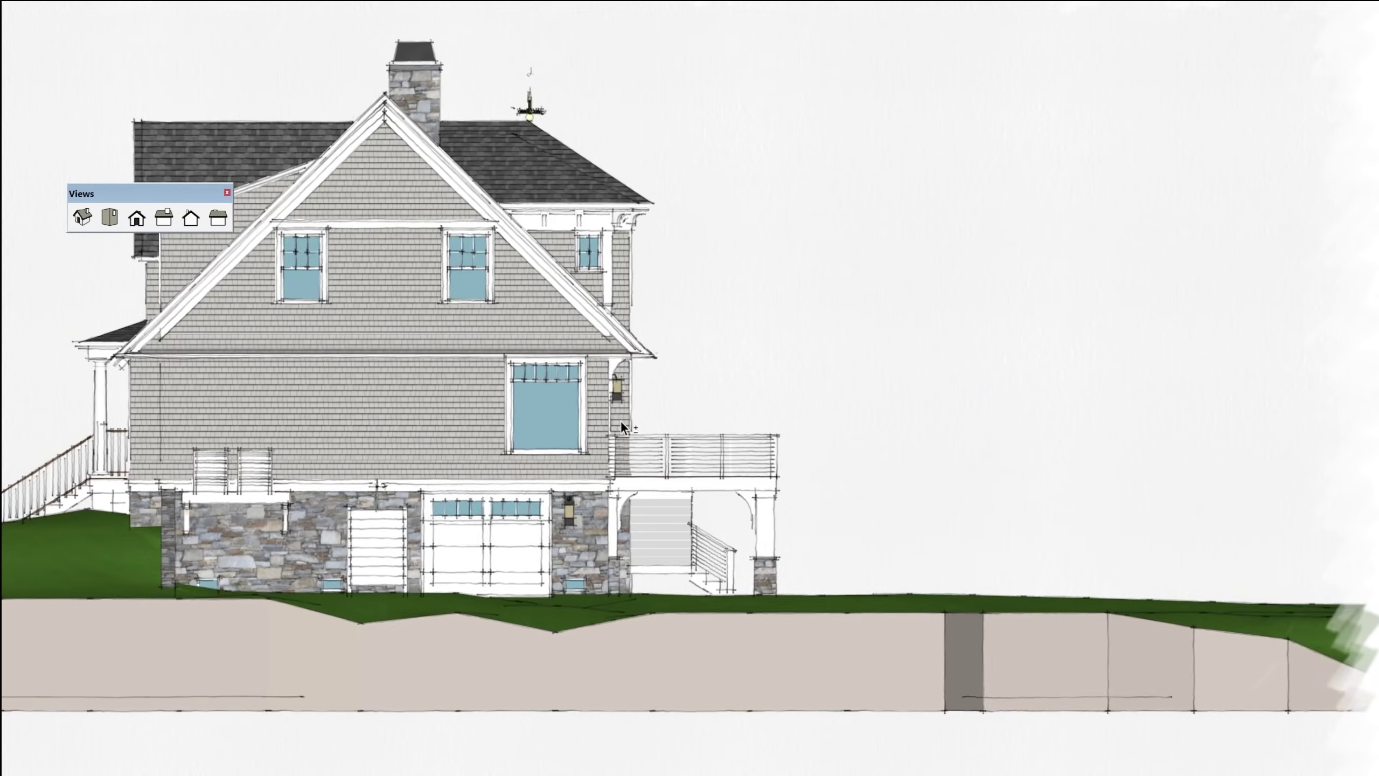
middle_click_drag(625, 425, 896, 449, "shift")
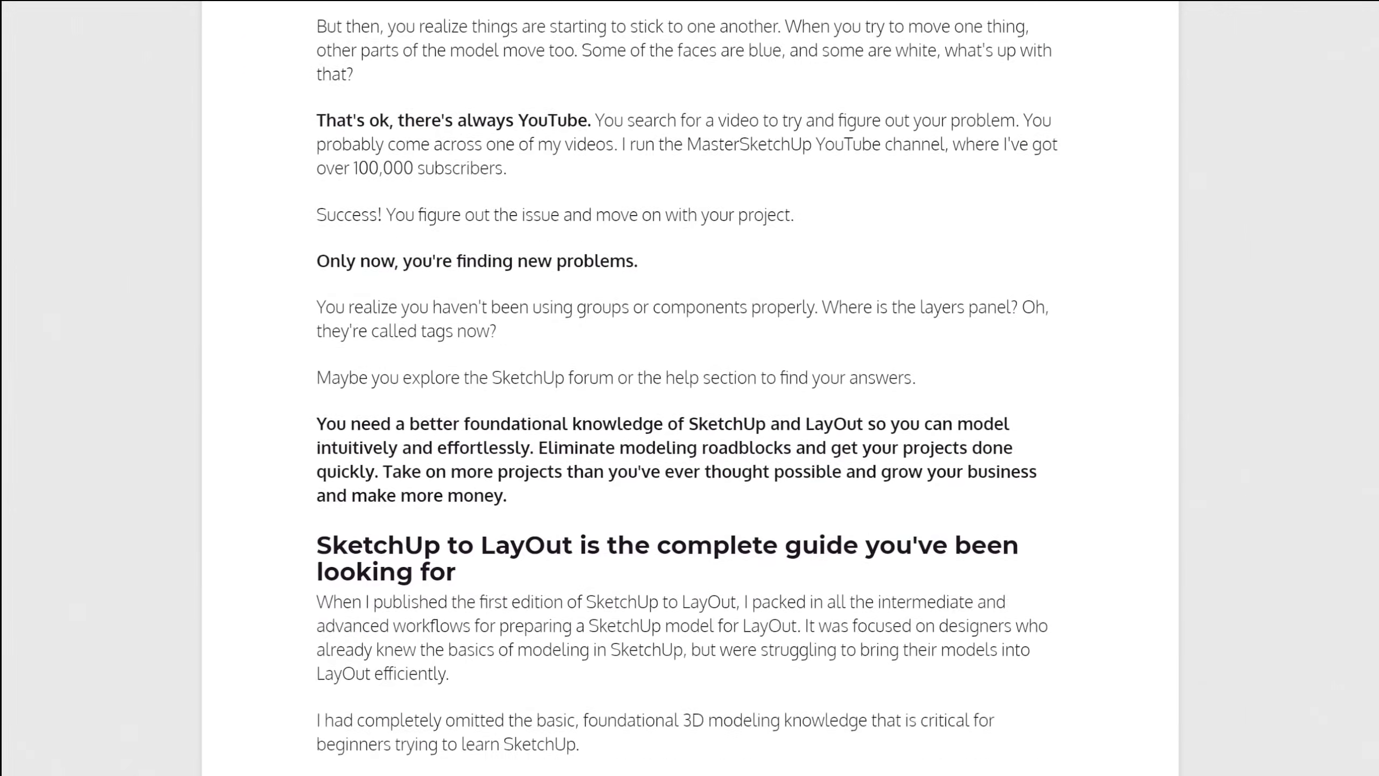
Step: Scroll the 'SketchUp to LayOut' sales page past About the Author to the testimonials and Amazon reviews
scroll(690, 388, "down", 20)
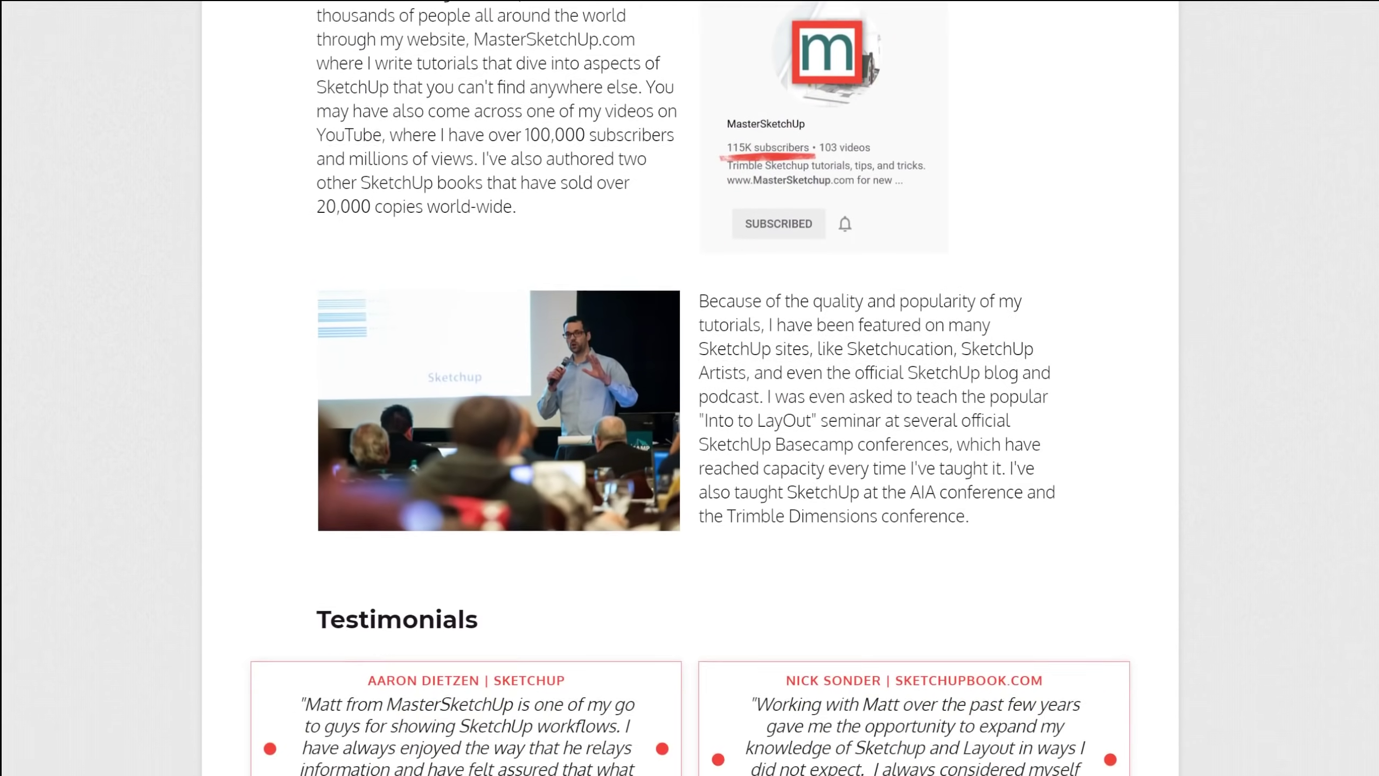
scroll(689, 387, "down", 10)
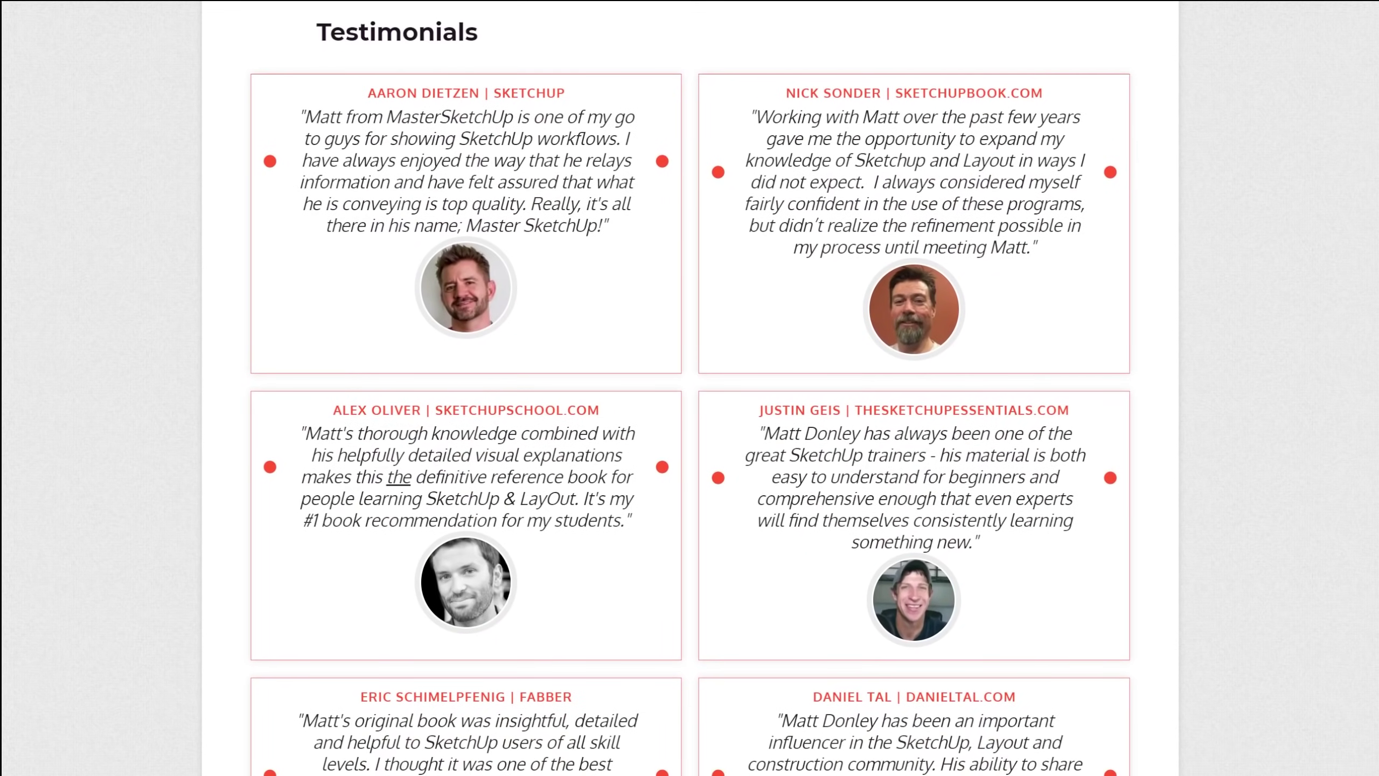
scroll(1331, 398, "down", 2)
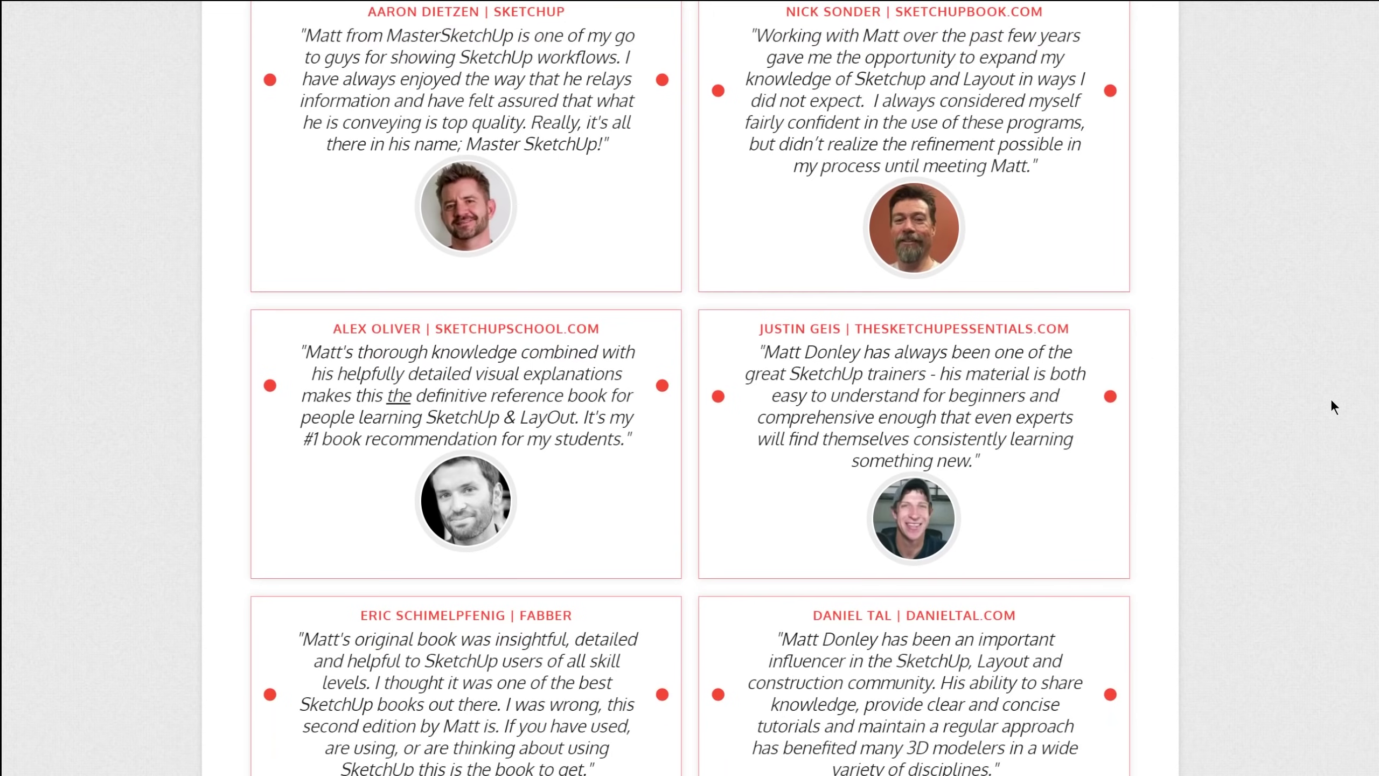
scroll(1331, 406, "down", 2)
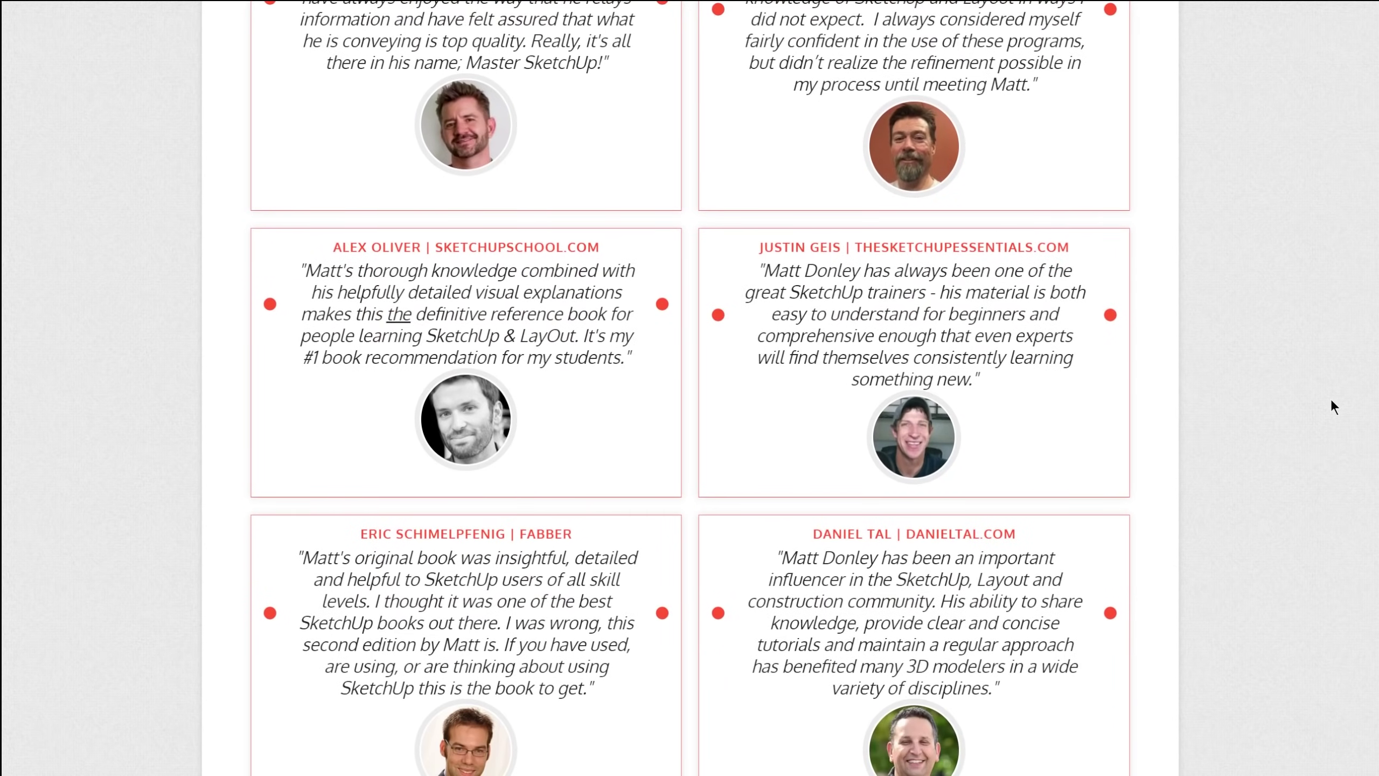
scroll(1332, 401, "down", 2)
scroll(1333, 407, "down", 2)
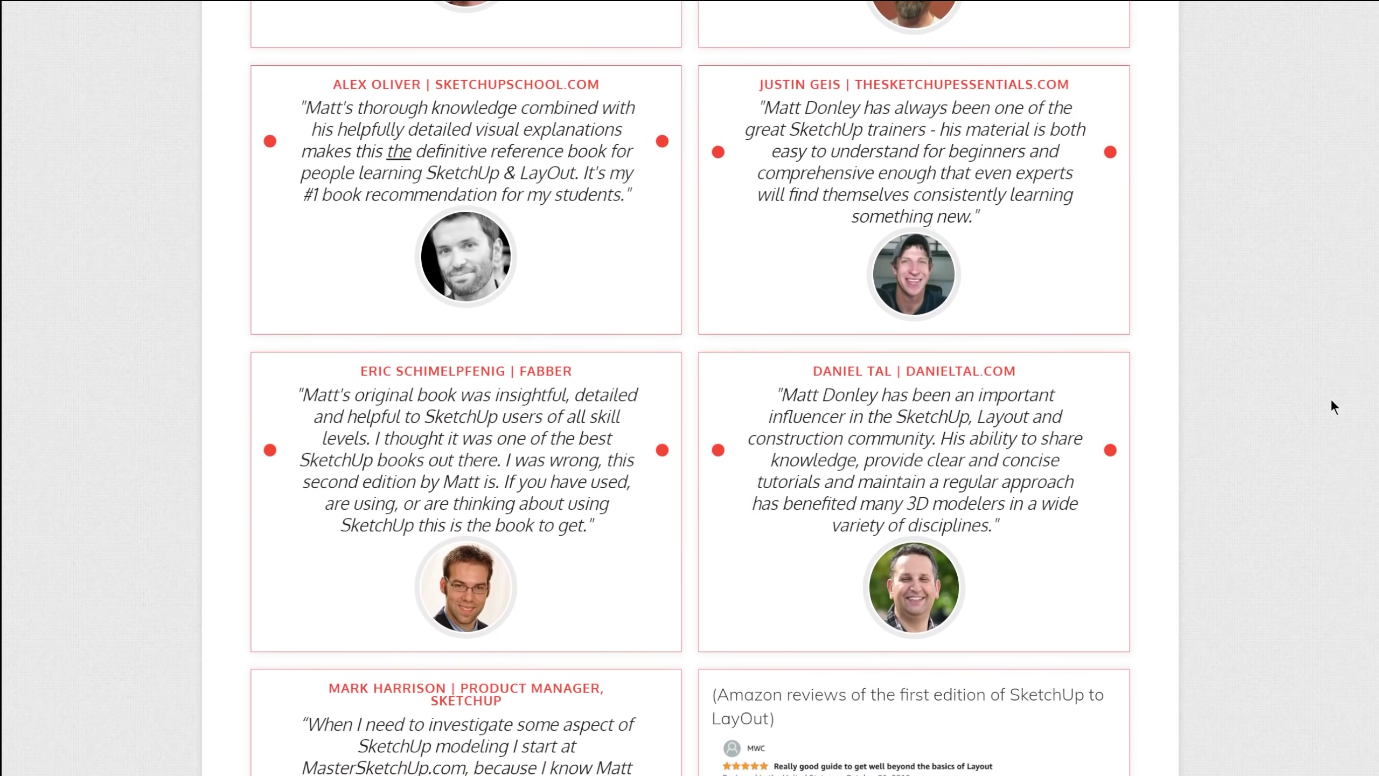
scroll(1333, 407, "down", 2)
scroll(1332, 402, "down", 6)
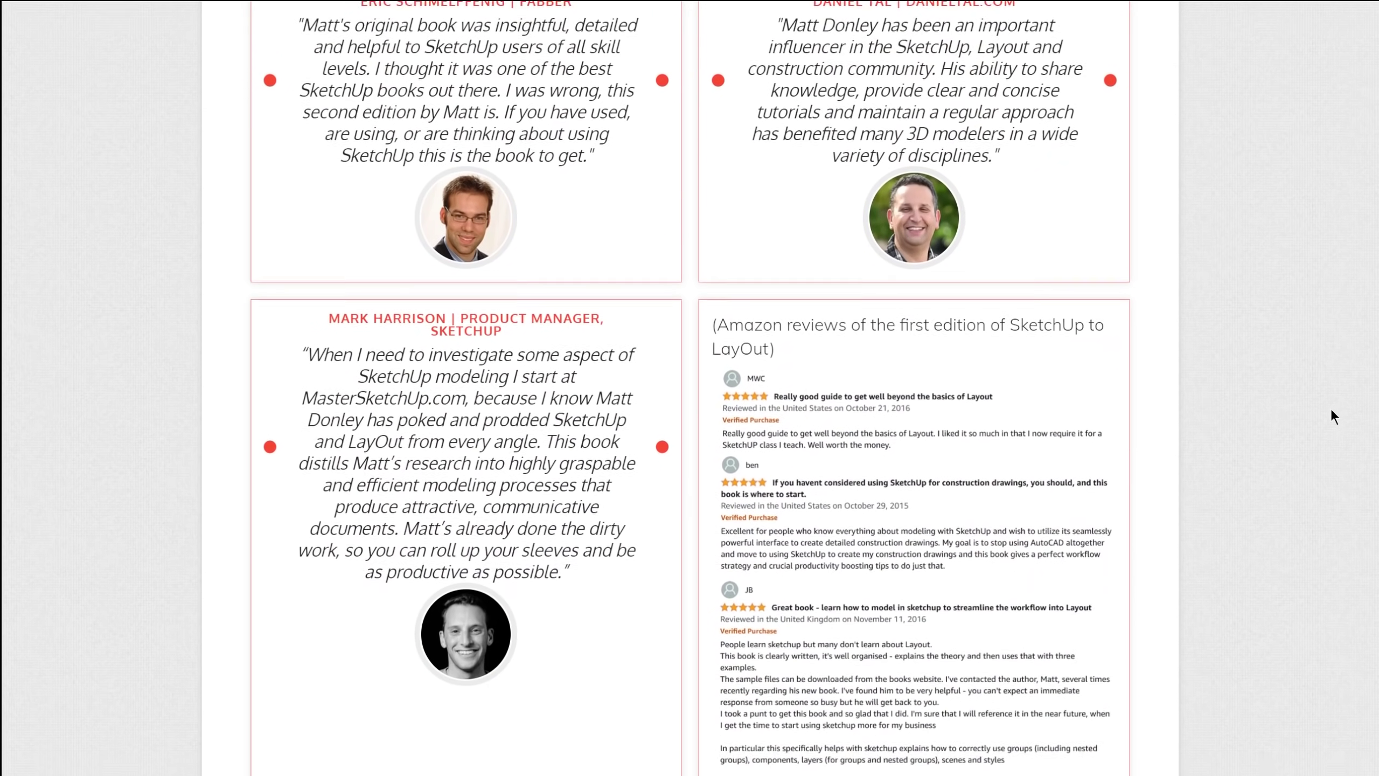